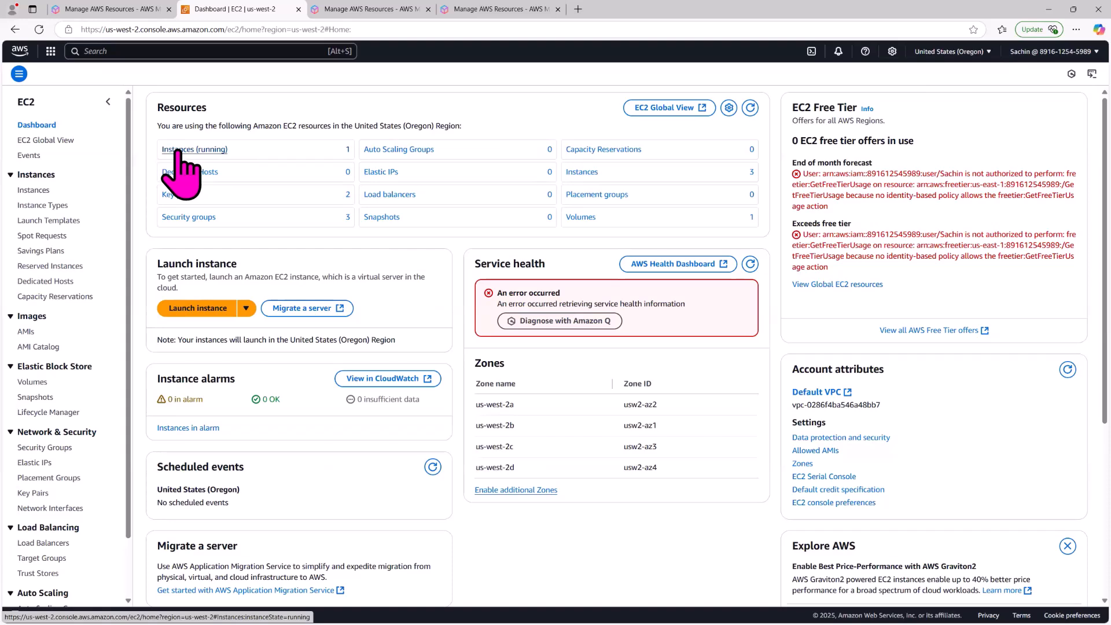
# Switch the region from Oregon to N. California (us-west-1) and return to the EC2 dashboard
pyautogui.click(175, 151)
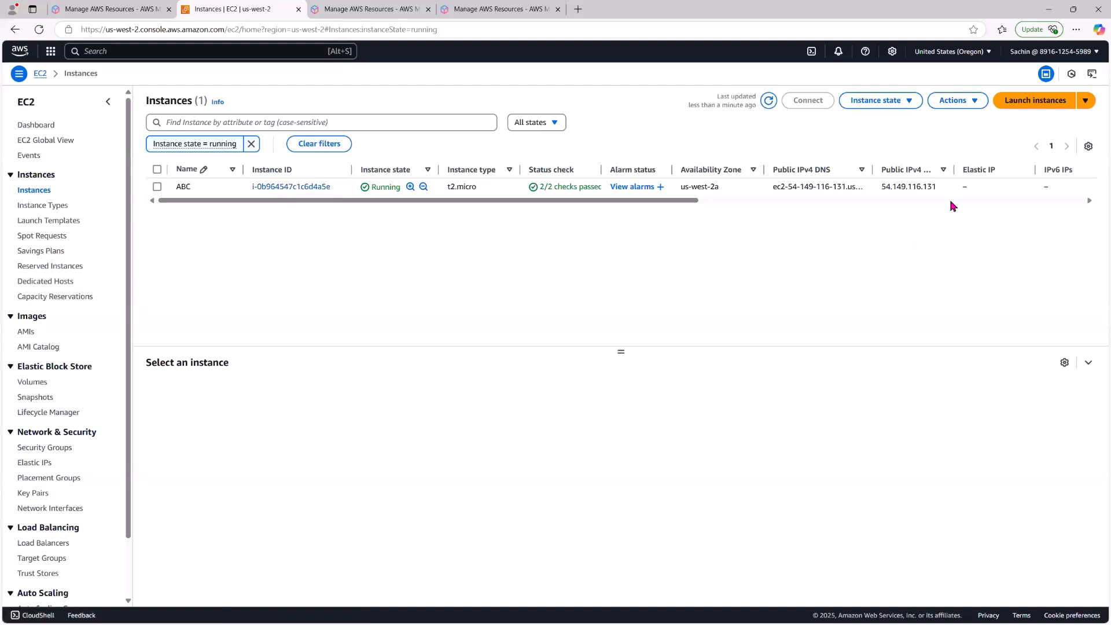
pyautogui.click(1033, 103)
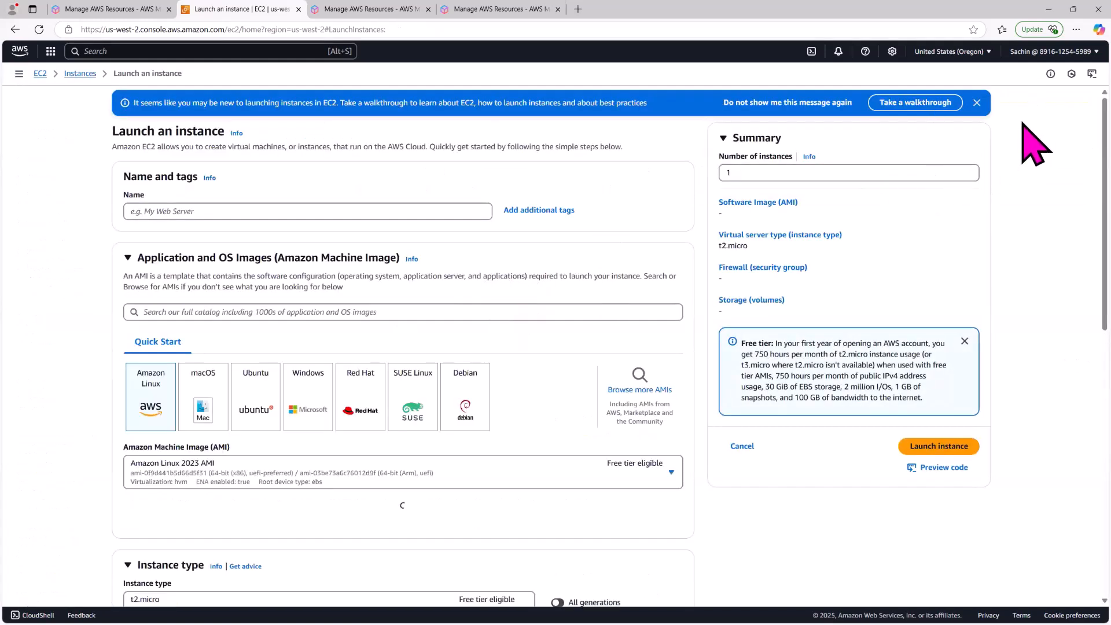
pyautogui.click(990, 54)
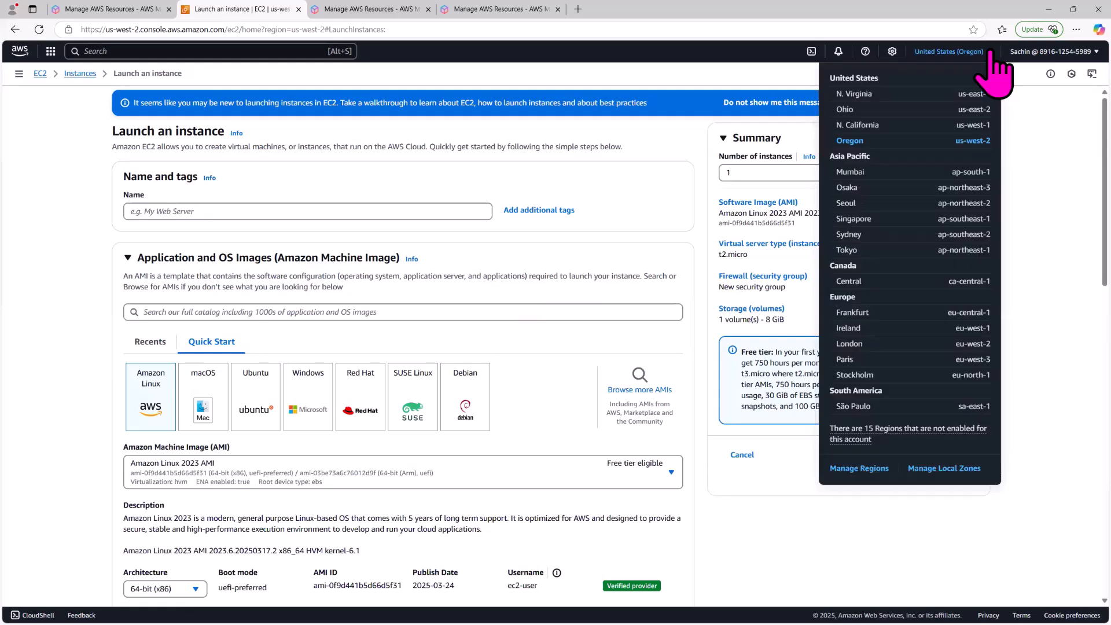
pyautogui.click(875, 125)
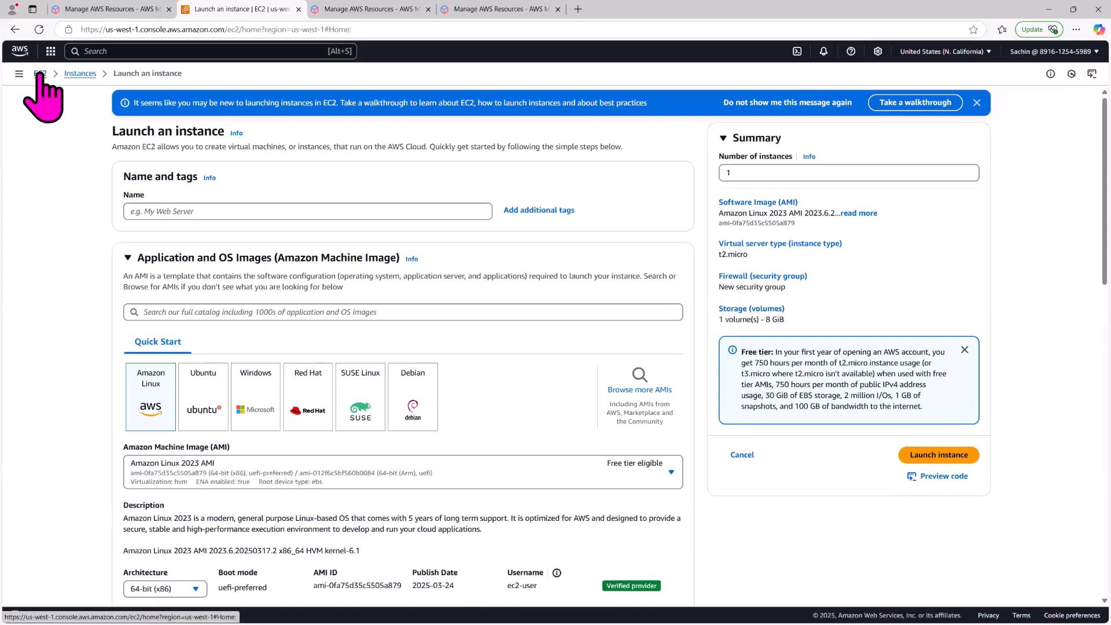
pyautogui.click(40, 74)
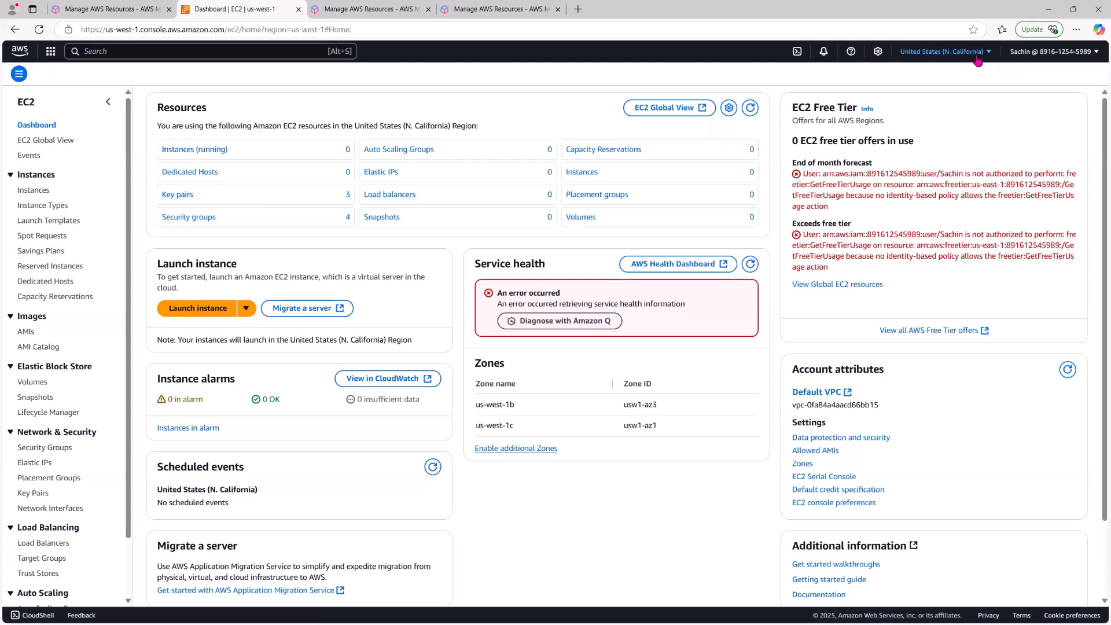
# Start launching a new EC2 instance from the running instances list and name it VM1
pyautogui.click(197, 152)
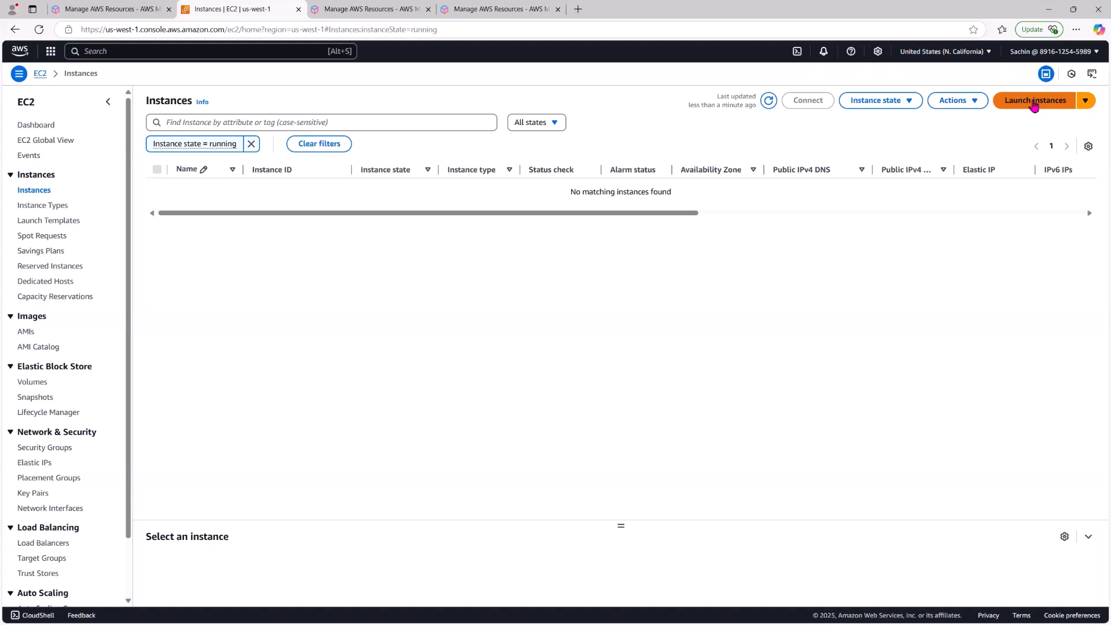
pyautogui.click(1034, 102)
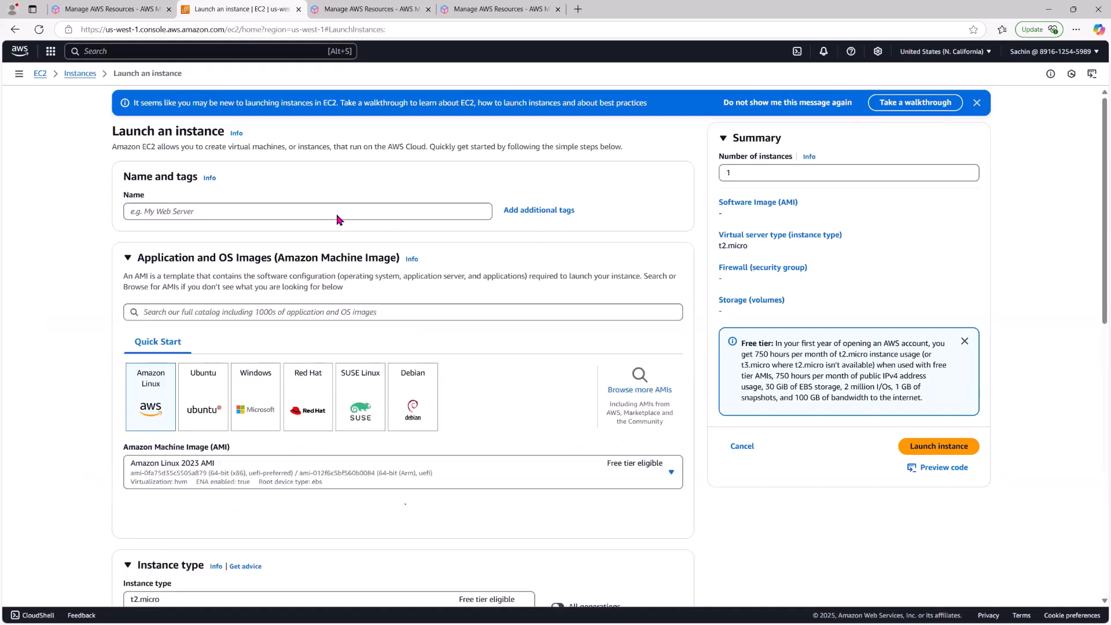
pyautogui.click(329, 212)
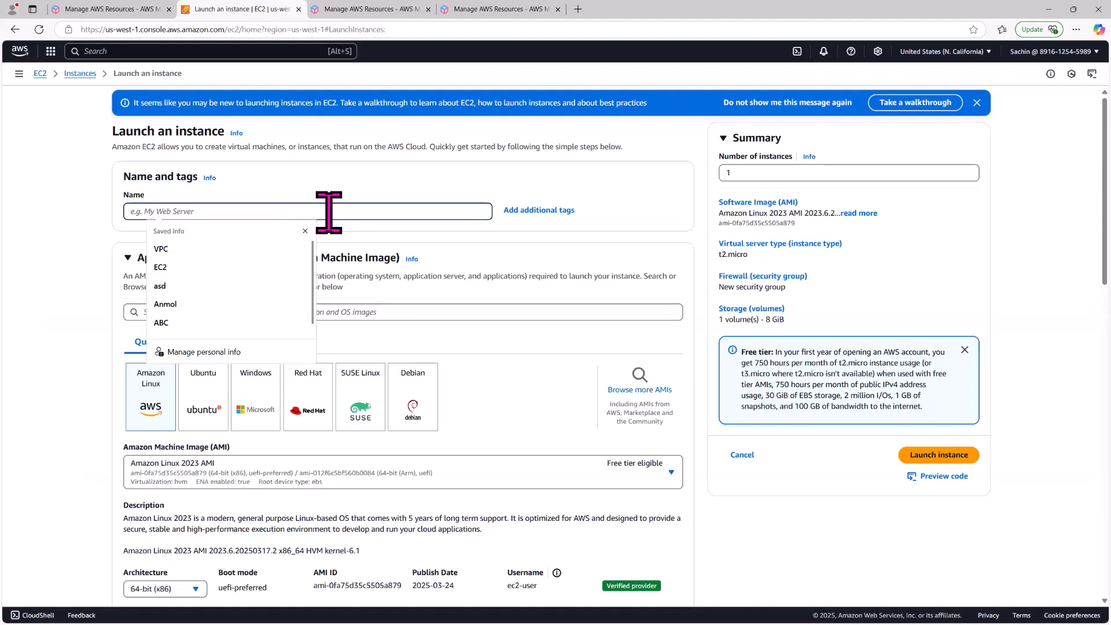
pyautogui.write('a')
pyautogui.press('BackSpace')
pyautogui.press('capslock')
pyautogui.write('VM1')
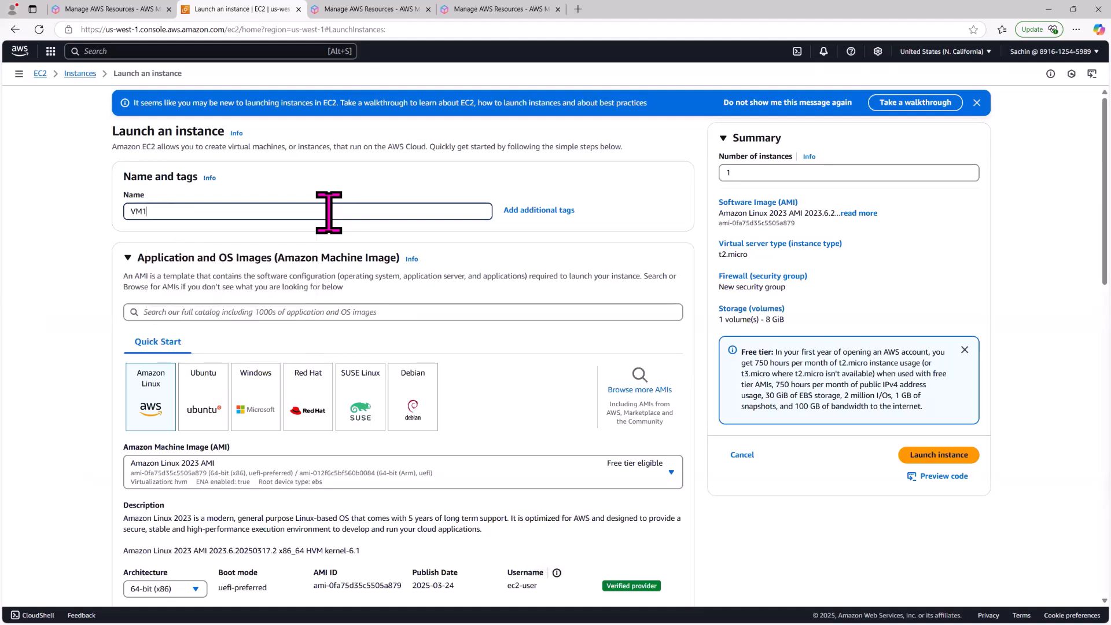
pyautogui.click(46, 299)
# Create a new RSA key pair named Key1 in .ppk format for the instance login
pyautogui.scroll(-4, 46, 299)
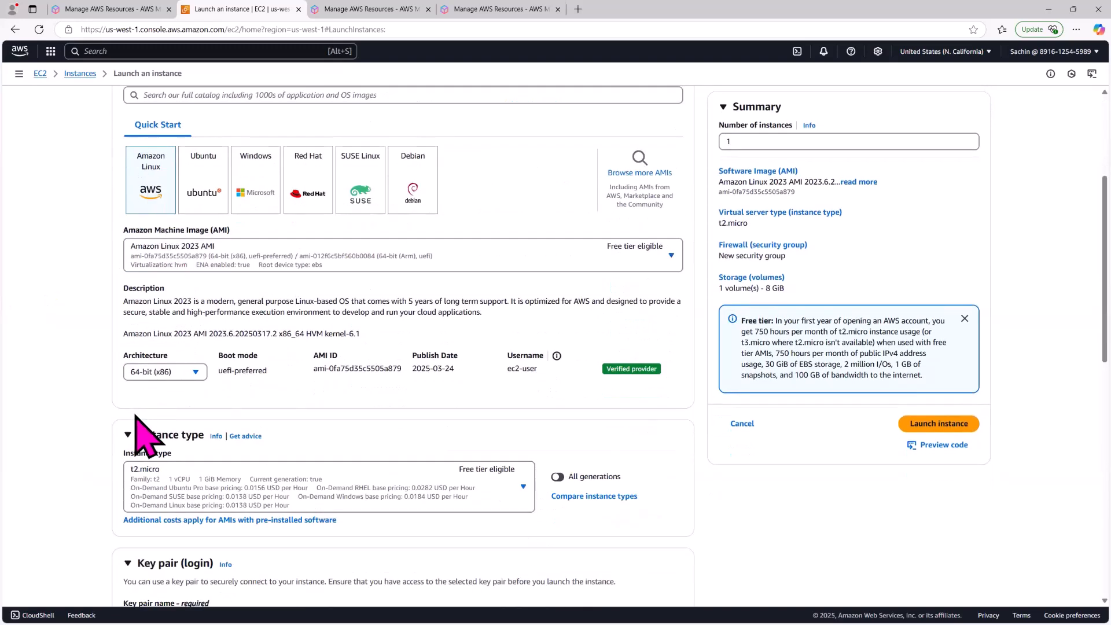
pyautogui.scroll(-3, 292, 432)
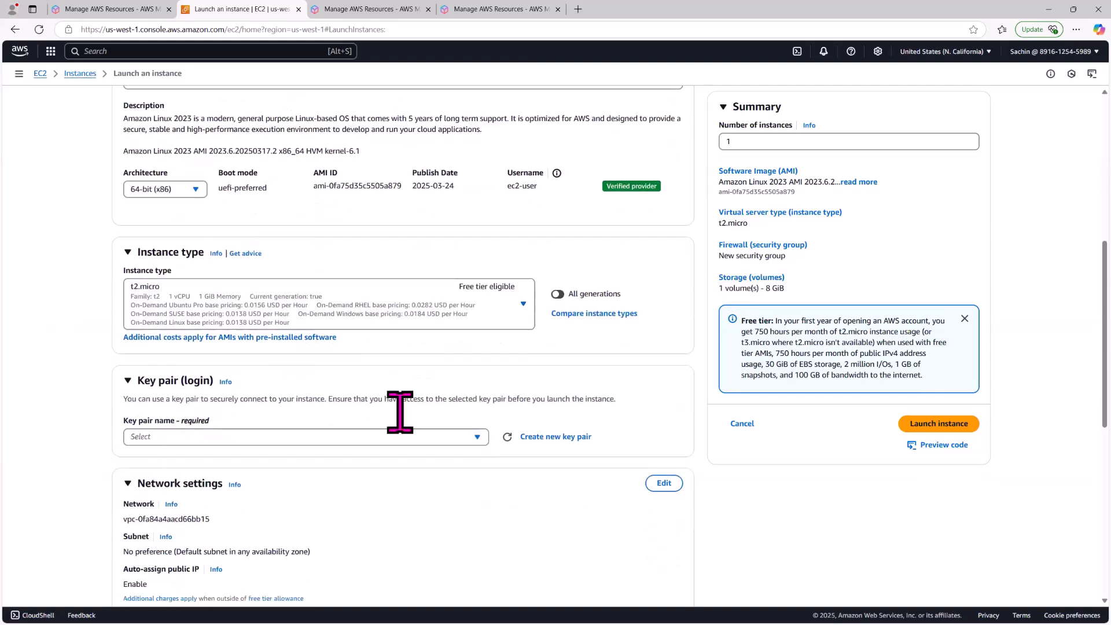
pyautogui.scroll(-2, 400, 412)
pyautogui.click(379, 346)
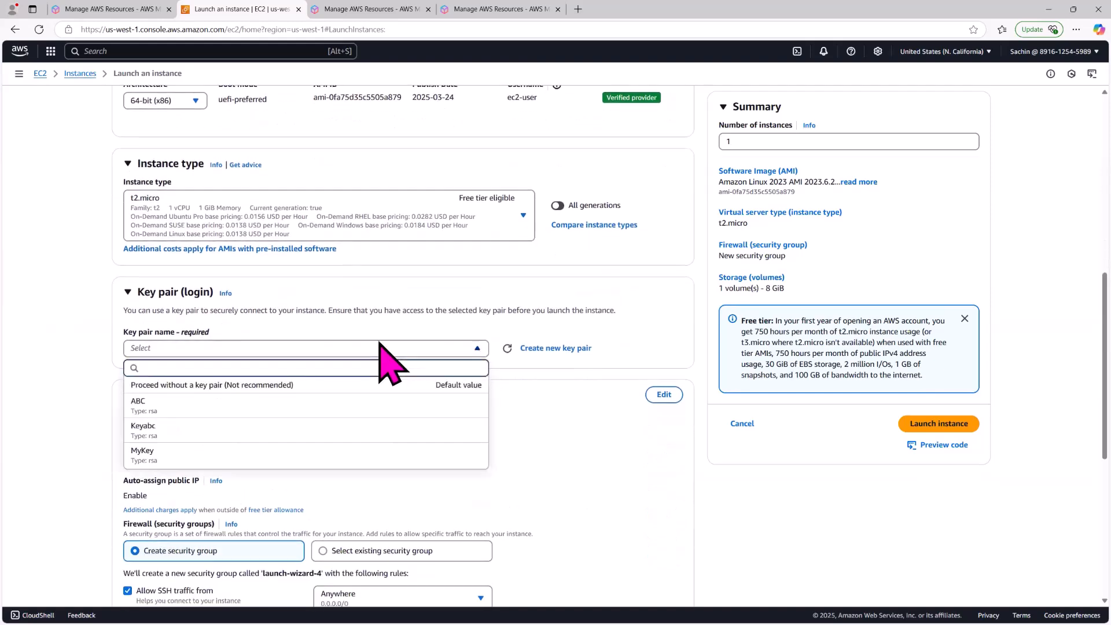
pyautogui.click(567, 387)
pyautogui.click(553, 348)
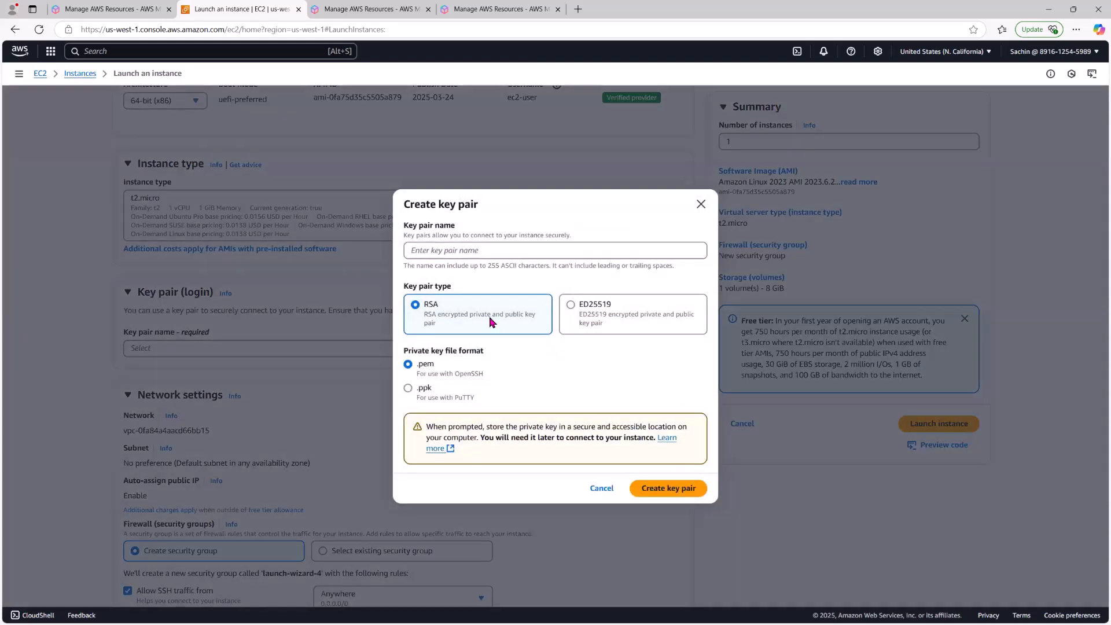
pyautogui.click(472, 251)
pyautogui.press('capslock')
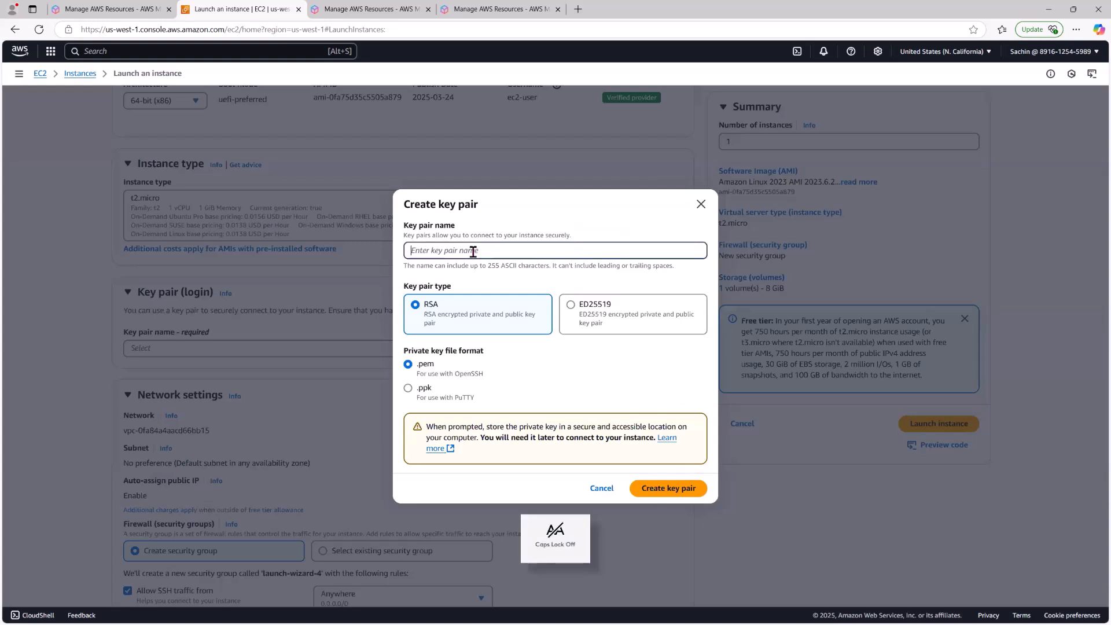
pyautogui.write('k')
pyautogui.press('capslock')
pyautogui.press('BackSpace')
pyautogui.write('K')
pyautogui.press('capslock')
pyautogui.write('ey1')
pyautogui.click(434, 393)
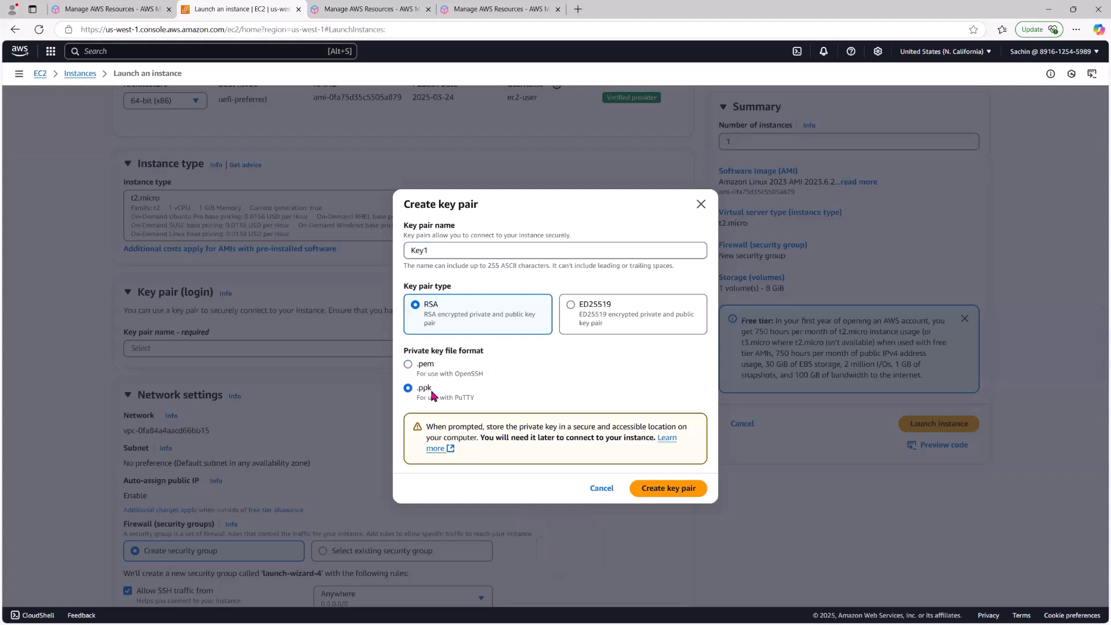
pyautogui.click(692, 495)
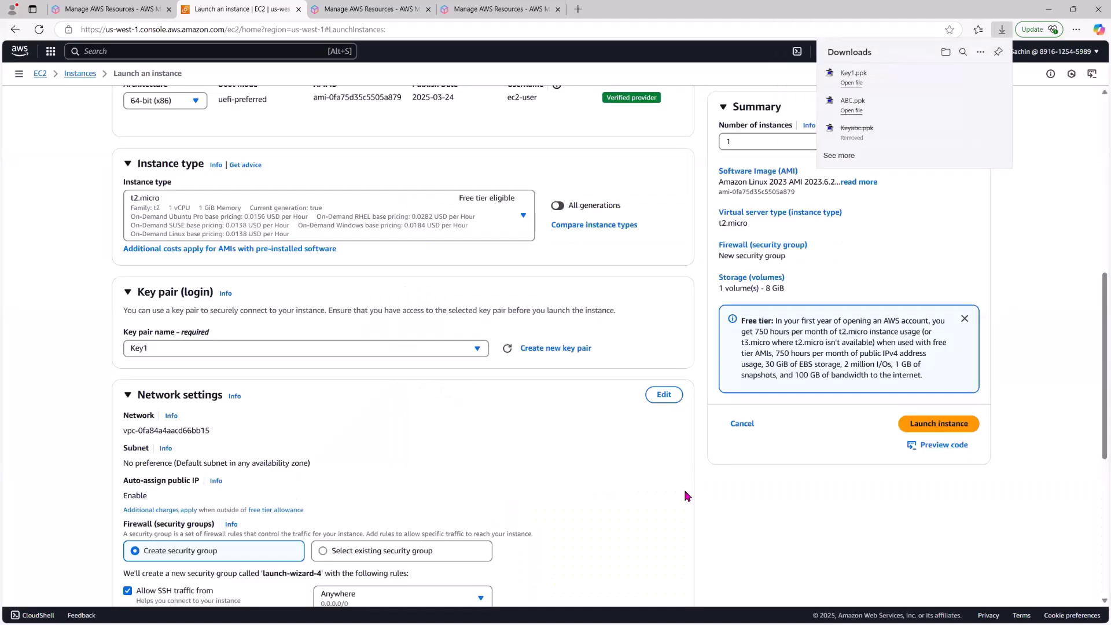
# Edit the network settings to disable auto-assign public IP, leaving the subnet at No preference
pyautogui.scroll(-2, 388, 431)
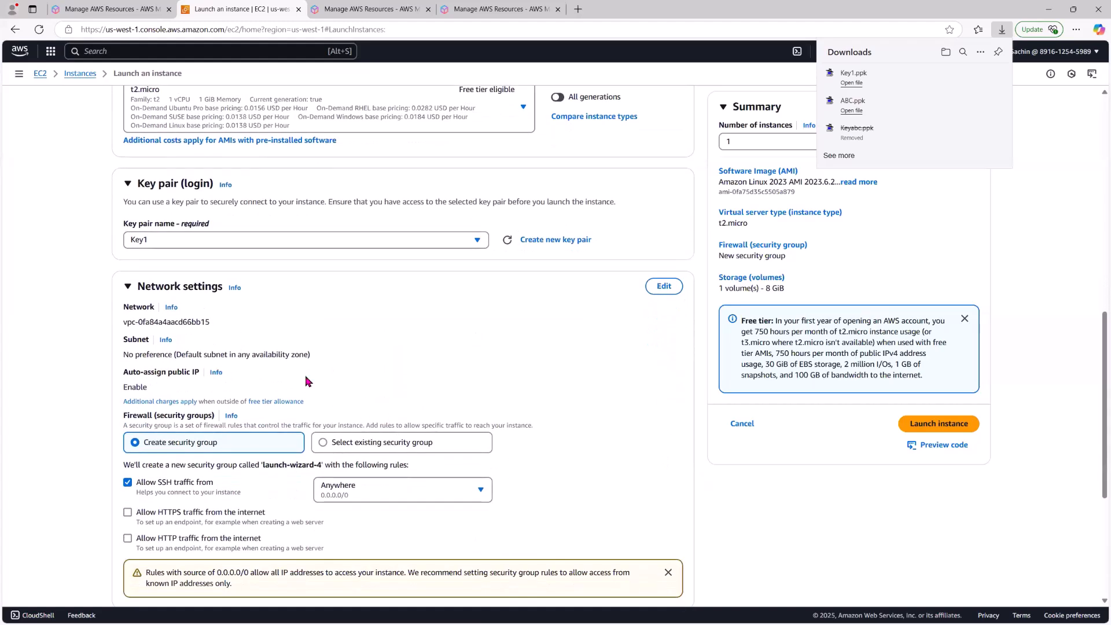
pyautogui.scroll(-2, 637, 354)
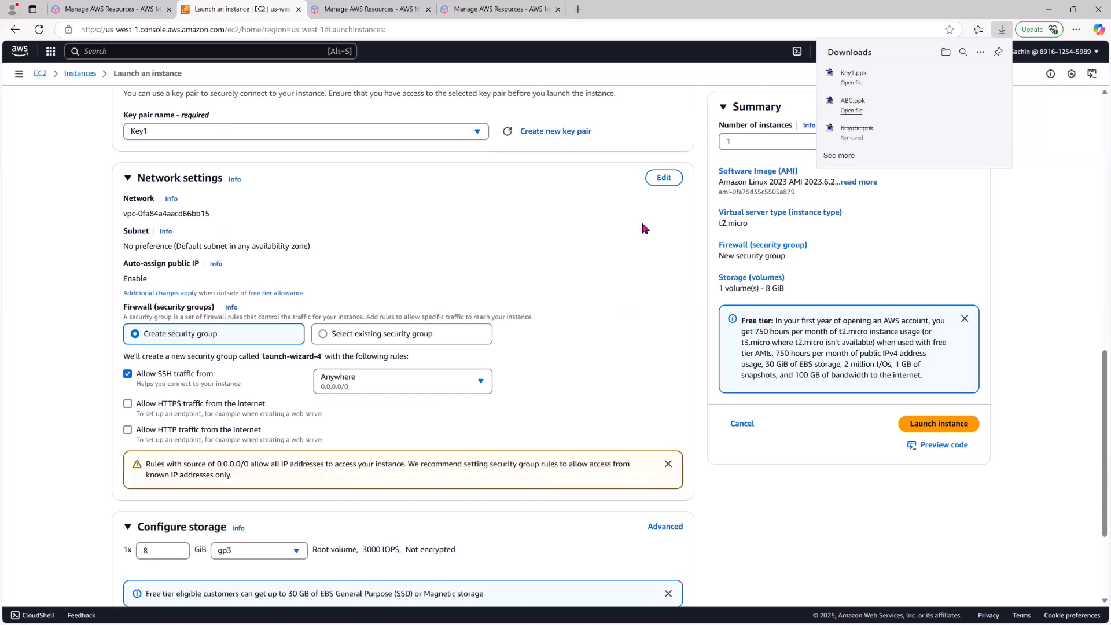
pyautogui.click(660, 178)
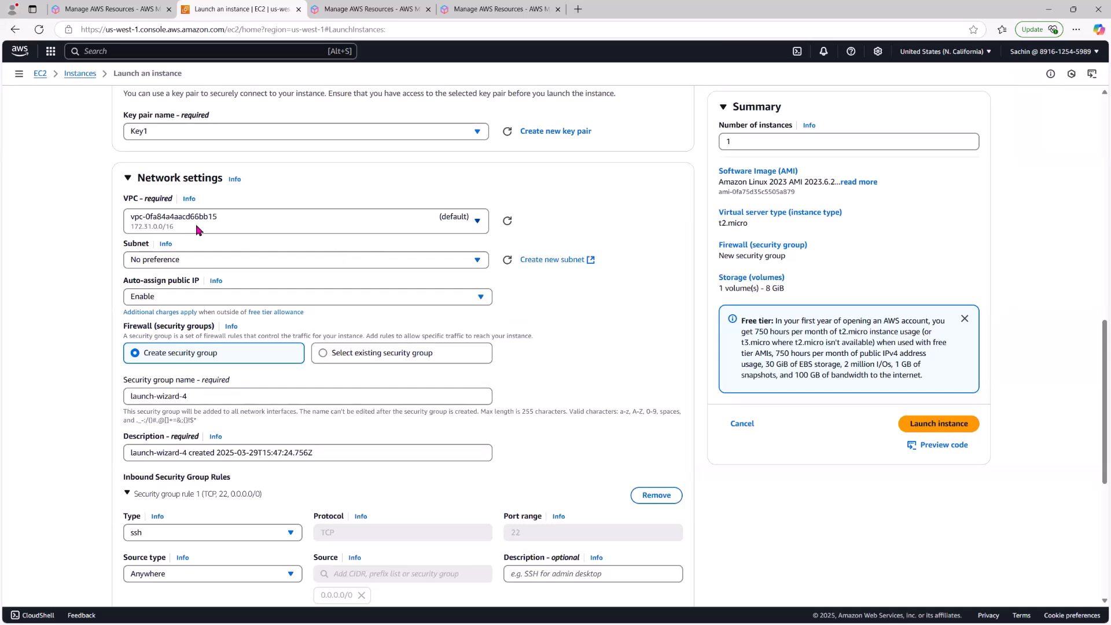
pyautogui.click(249, 260)
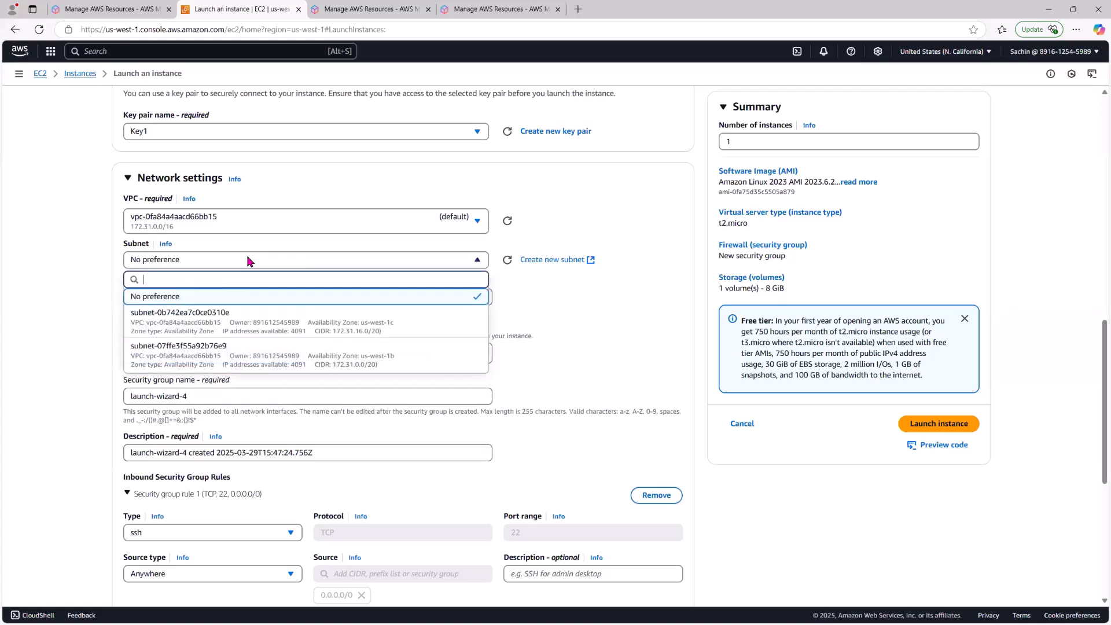
pyautogui.click(646, 311)
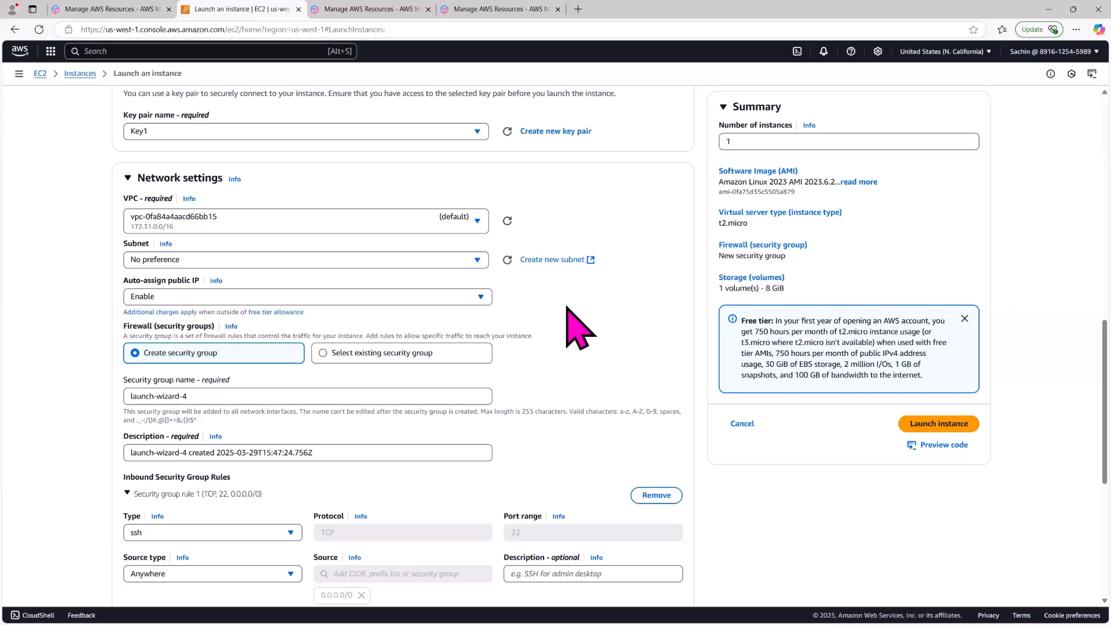
pyautogui.click(306, 297)
pyautogui.click(181, 331)
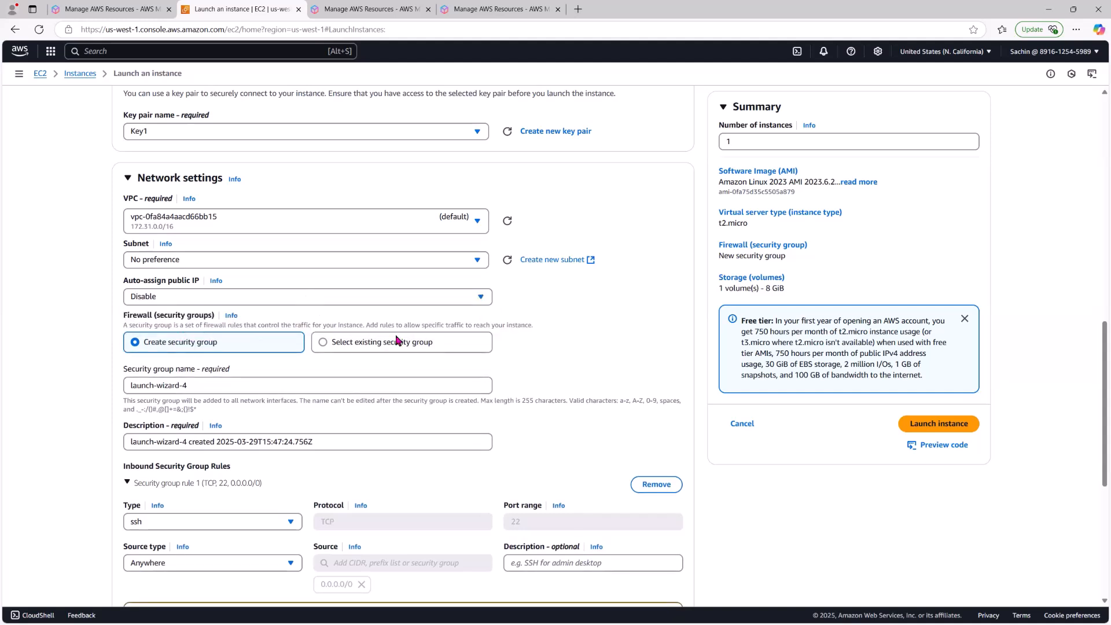
# Use an existing security group for the firewall and choose launch-wizard-1
pyautogui.scroll(-1, 622, 321)
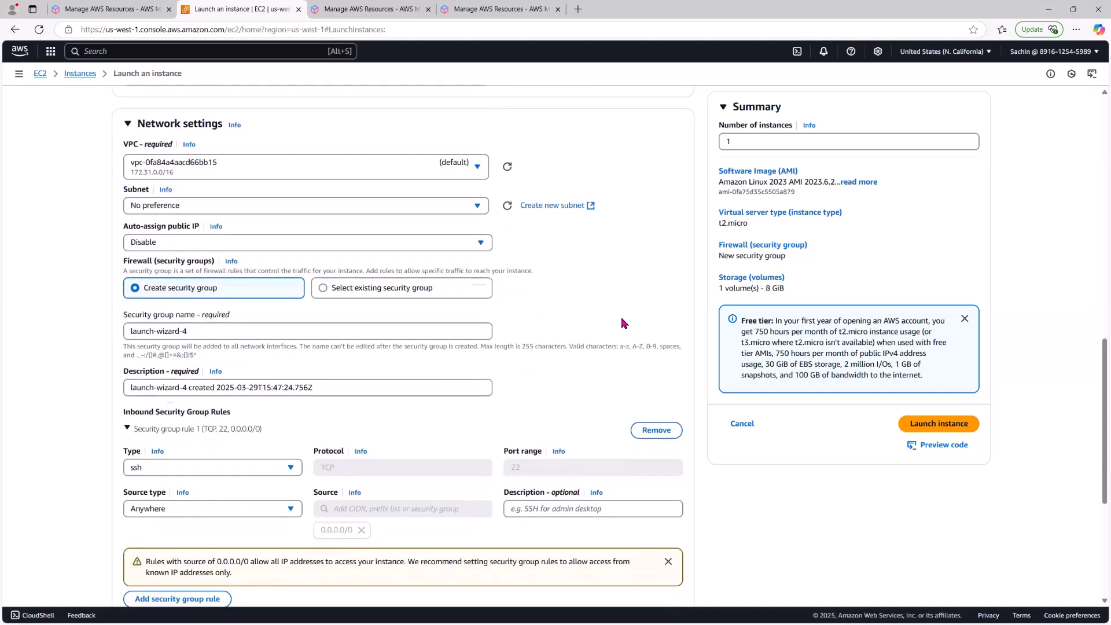
pyautogui.click(382, 289)
pyautogui.click(320, 331)
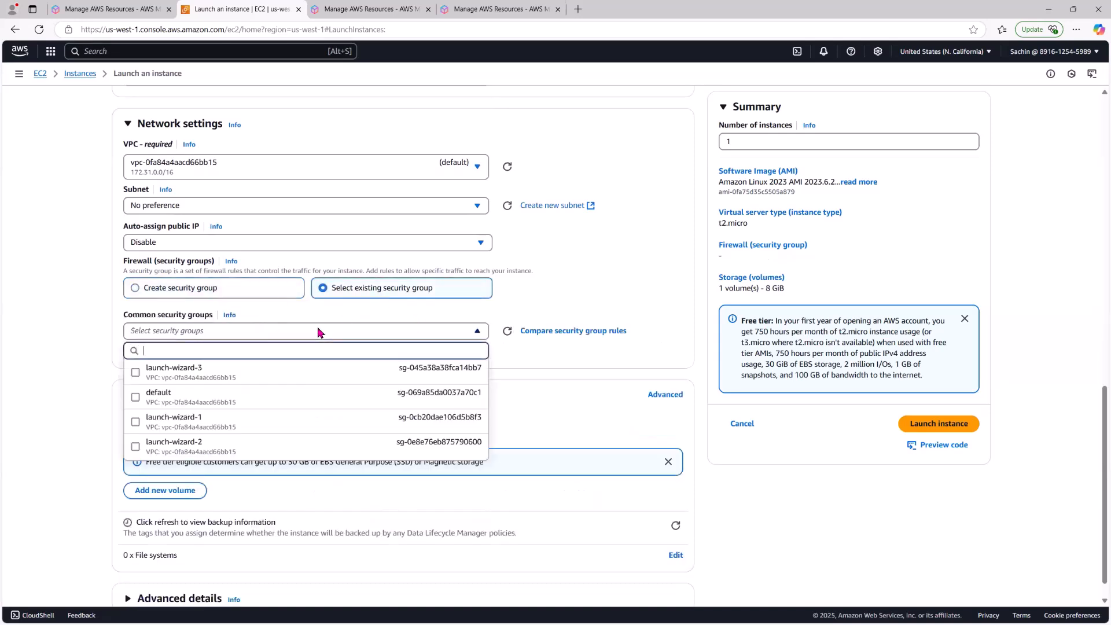
pyautogui.click(245, 421)
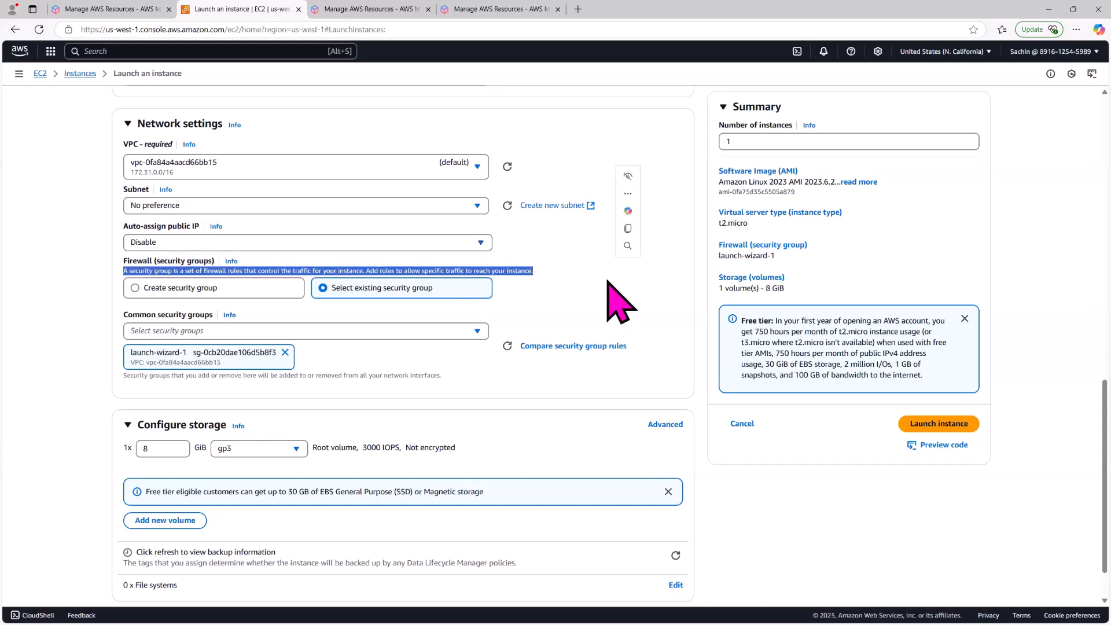
# Launch the configured instance and dismiss the EC2 feedback survey
pyautogui.scroll(-1, 947, 565)
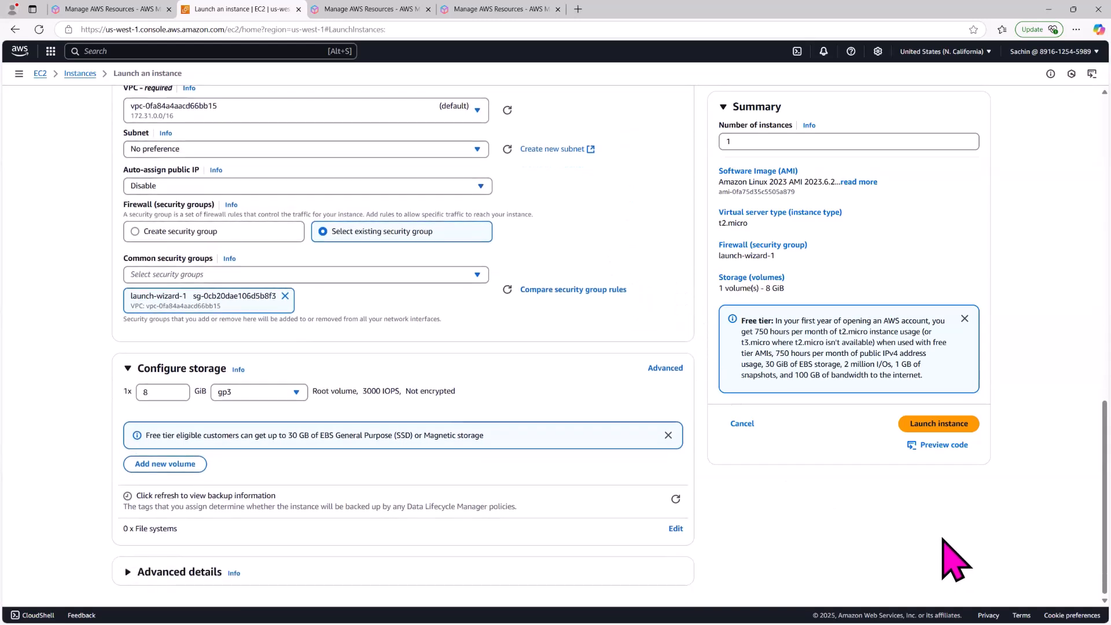
pyautogui.click(952, 426)
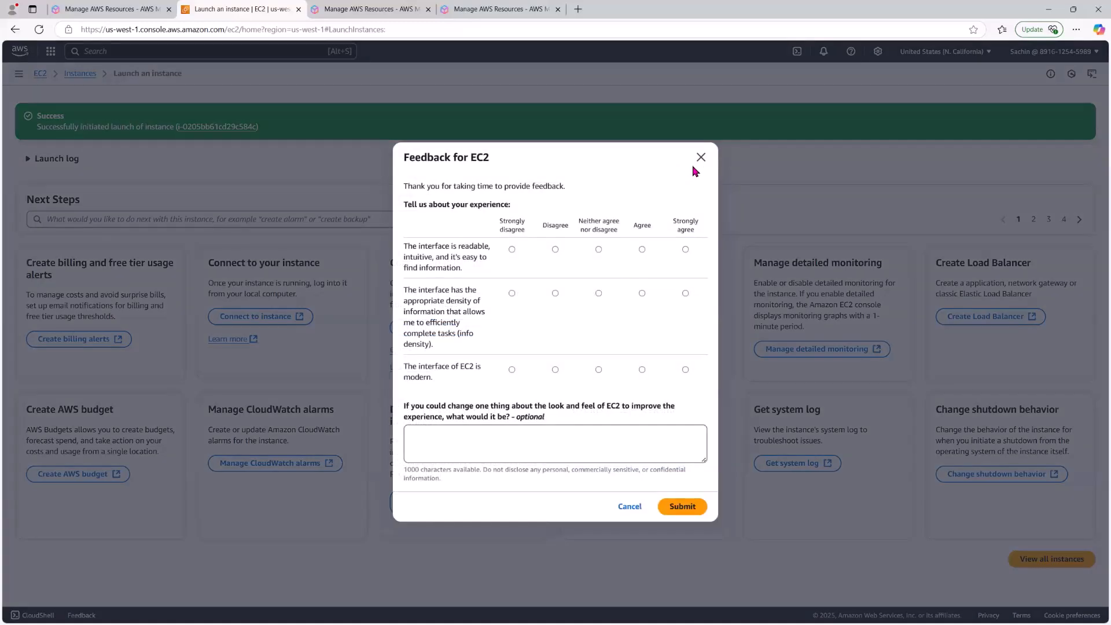
pyautogui.click(700, 159)
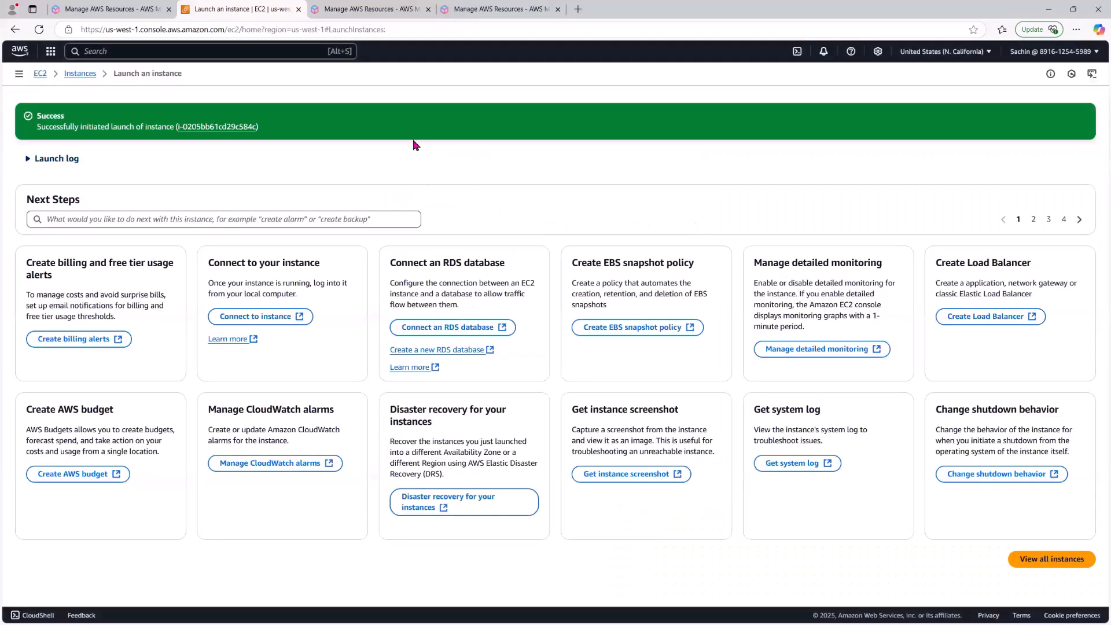
# Examine VM1's state and IP addresses in the instances list and on its instance summary page
pyautogui.click(80, 74)
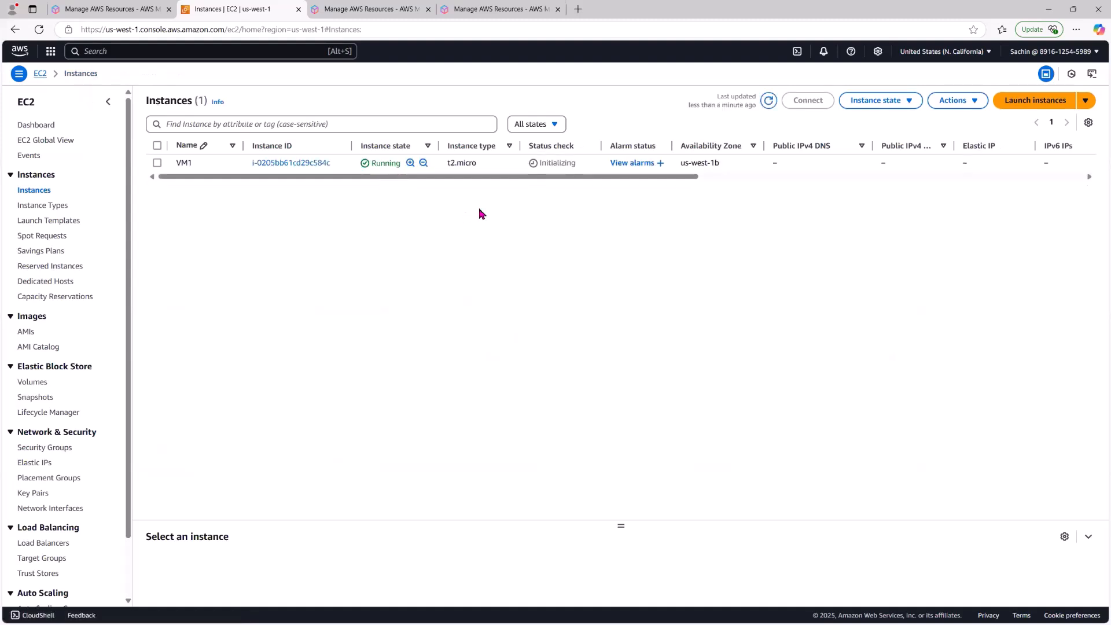
pyautogui.moveTo(496, 181); pyautogui.dragTo(344, 199)
pyautogui.click(289, 164)
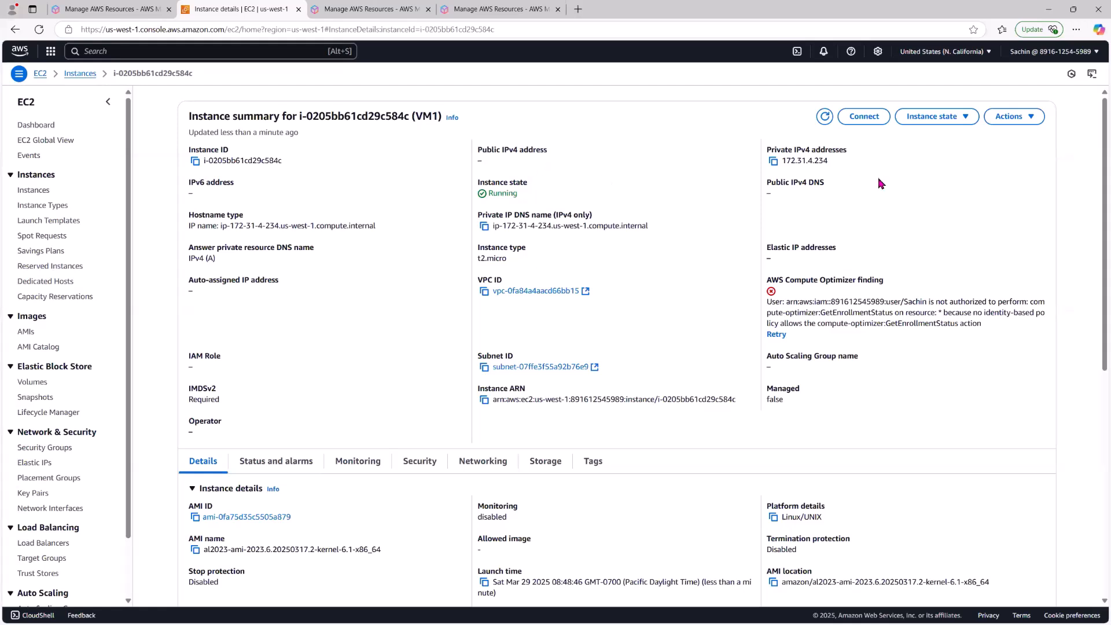
pyautogui.click(80, 74)
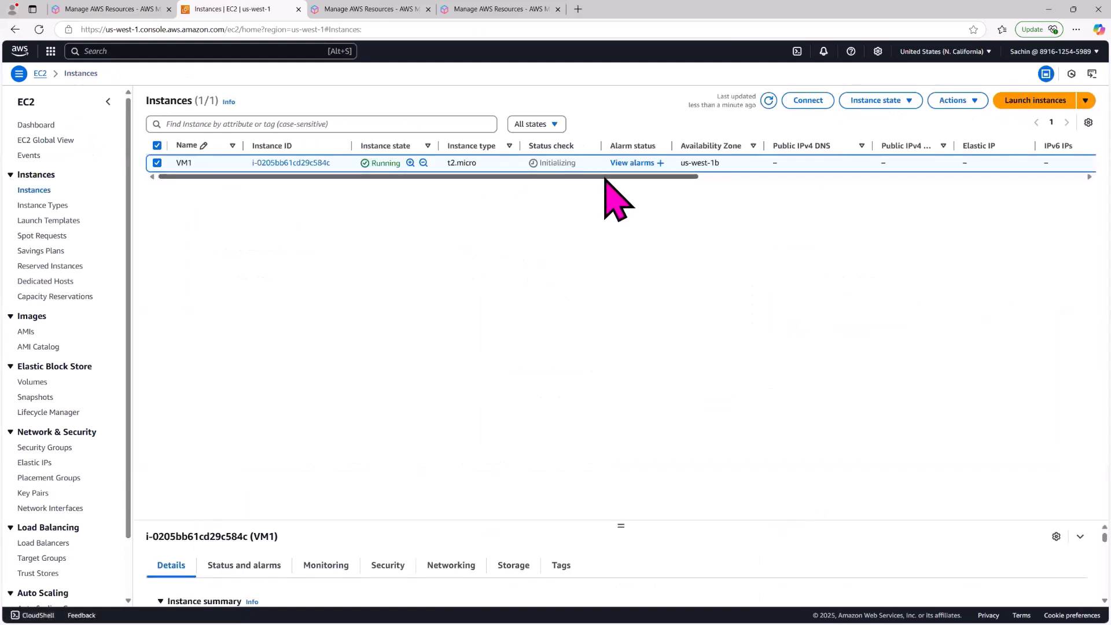
pyautogui.moveTo(604, 177); pyautogui.dragTo(450, 181)
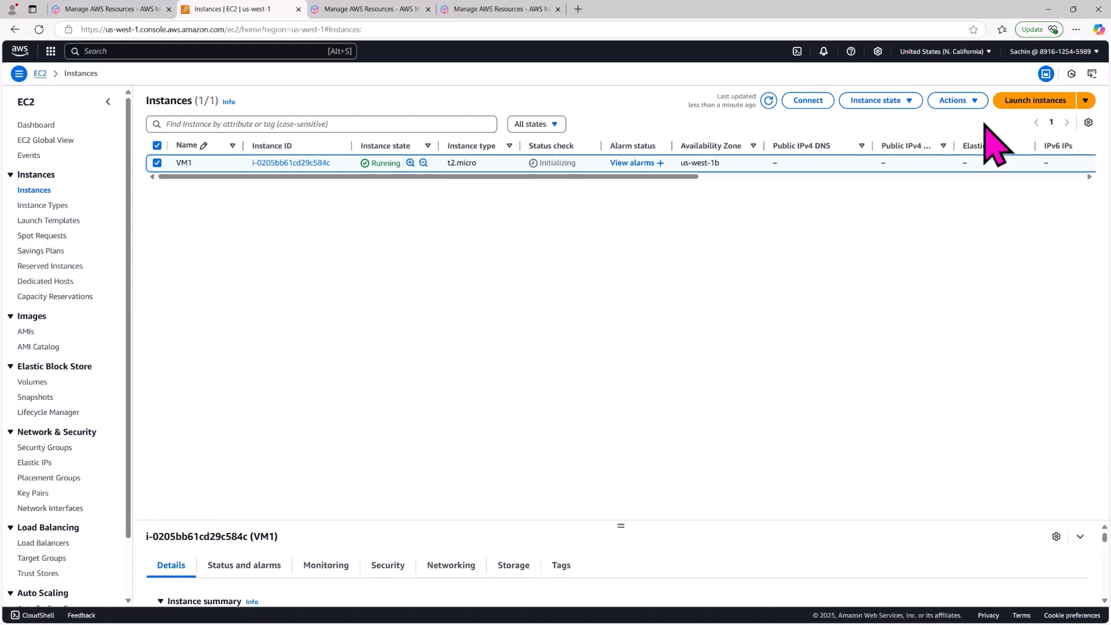
# Terminate (delete) the selected VM1 instance and confirm the deletion
pyautogui.click(918, 103)
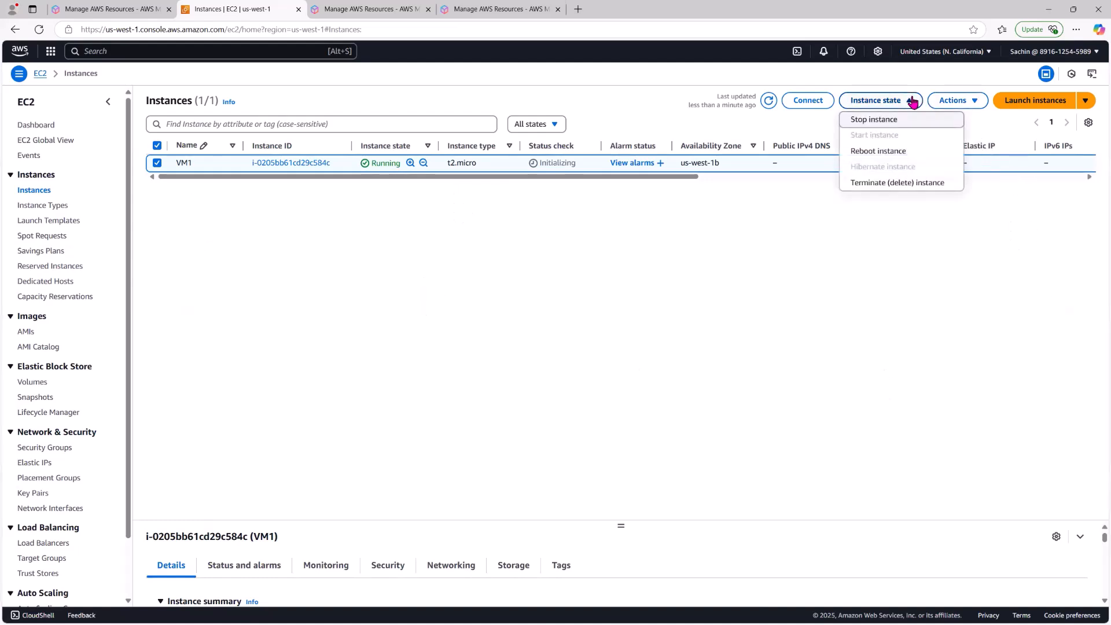
pyautogui.click(877, 183)
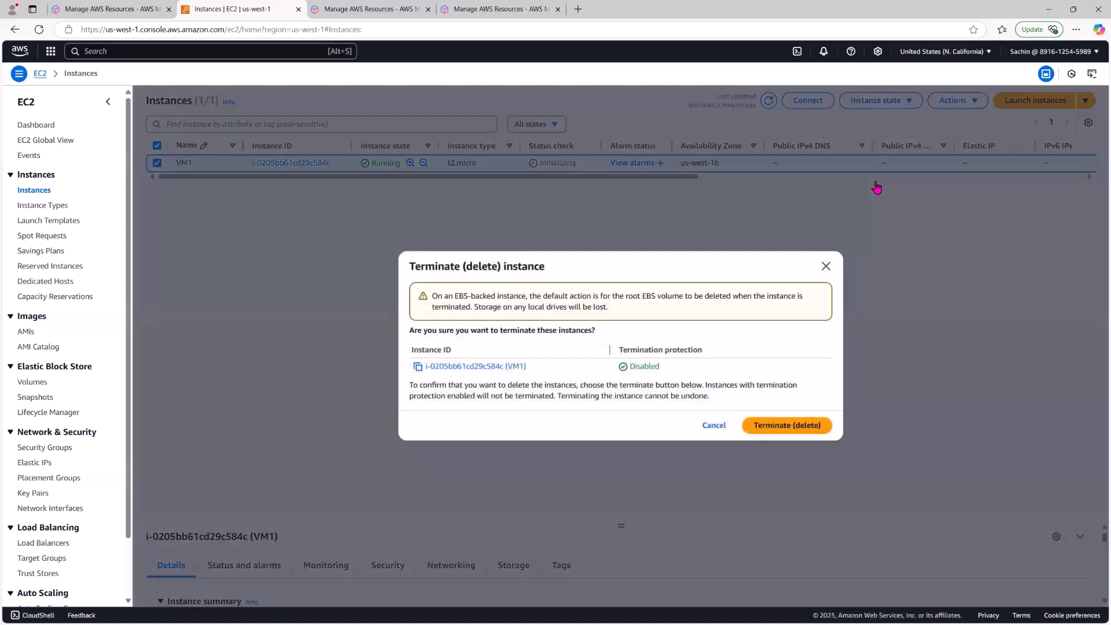
pyautogui.click(774, 427)
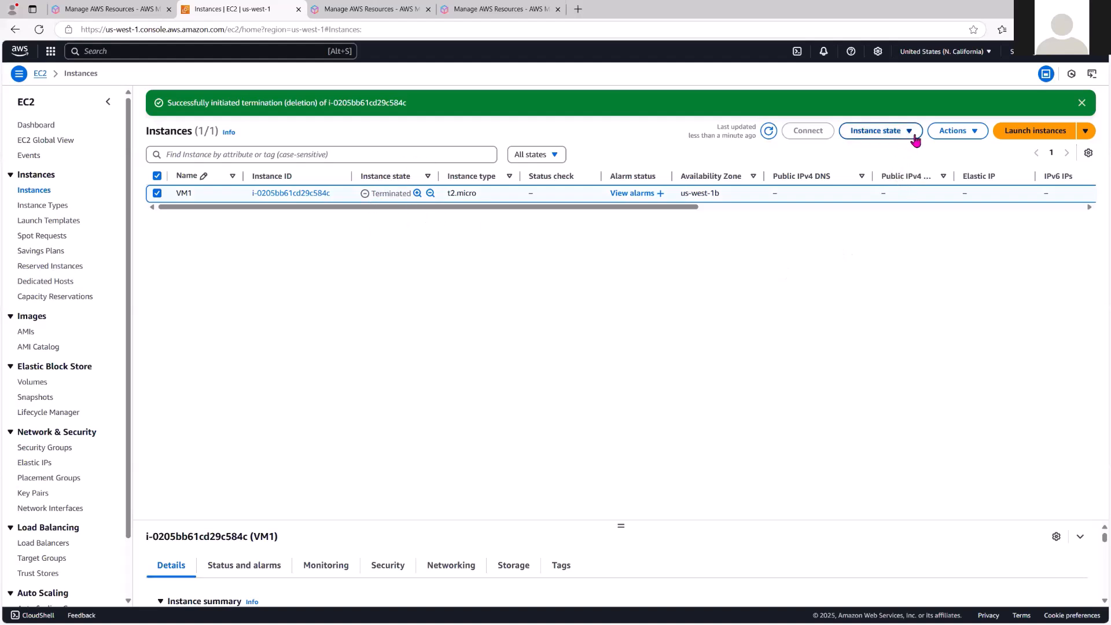
# Start launching a new EC2 instance and name it XY-VM
pyautogui.click(1042, 132)
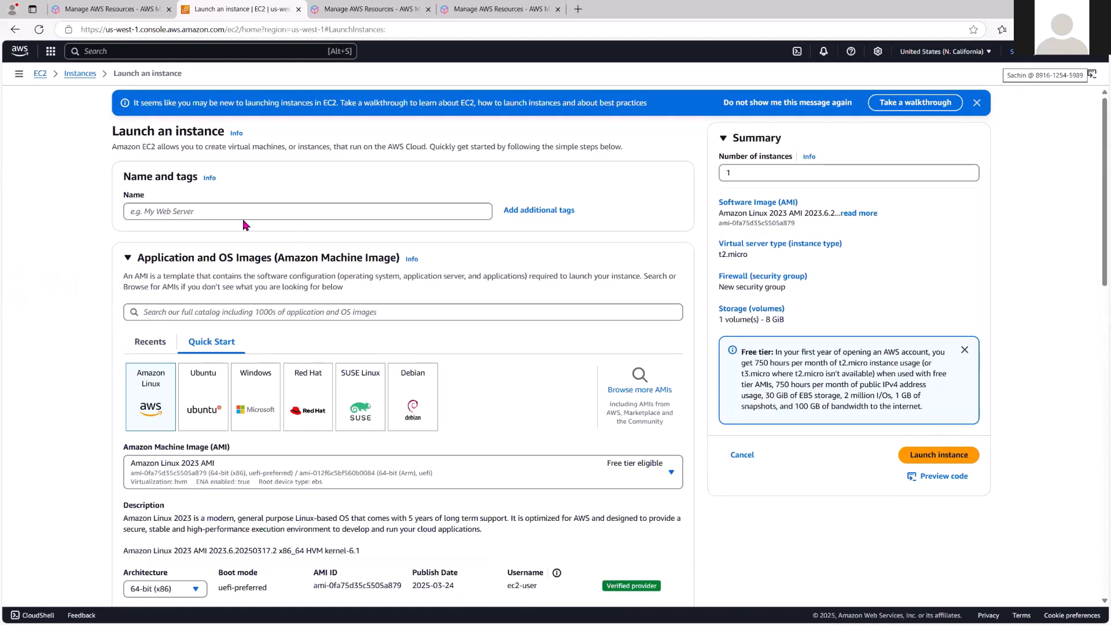
pyautogui.click(209, 212)
pyautogui.press('capslock')
pyautogui.write('XY-VM')
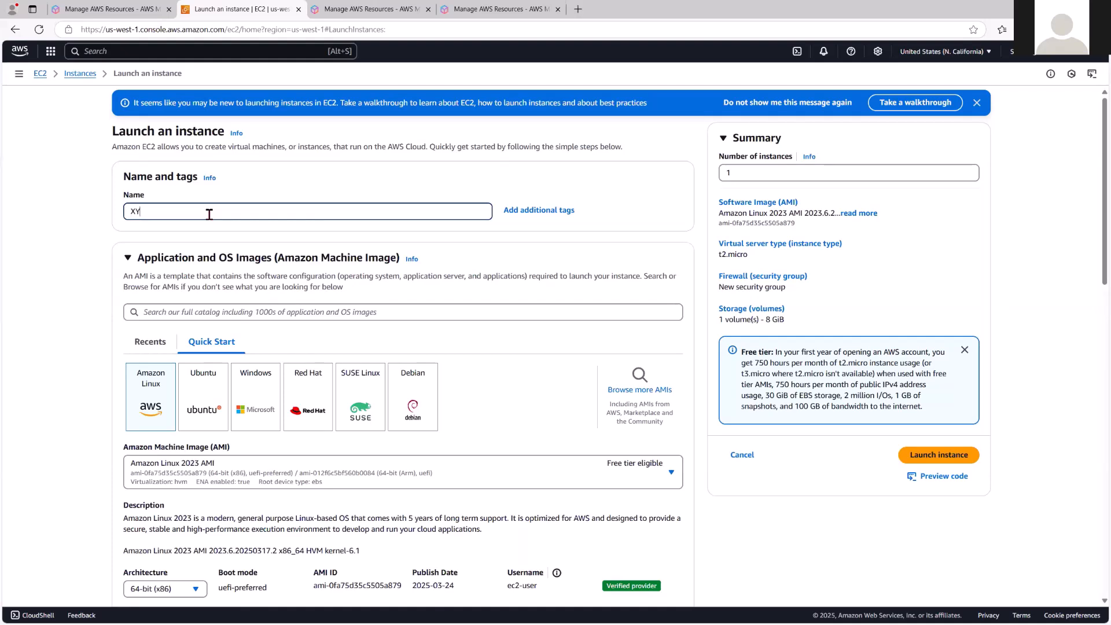
pyautogui.click(54, 334)
# Choose the existing key pair ABC for the XY-VM instance login
pyautogui.scroll(-3, 50, 479)
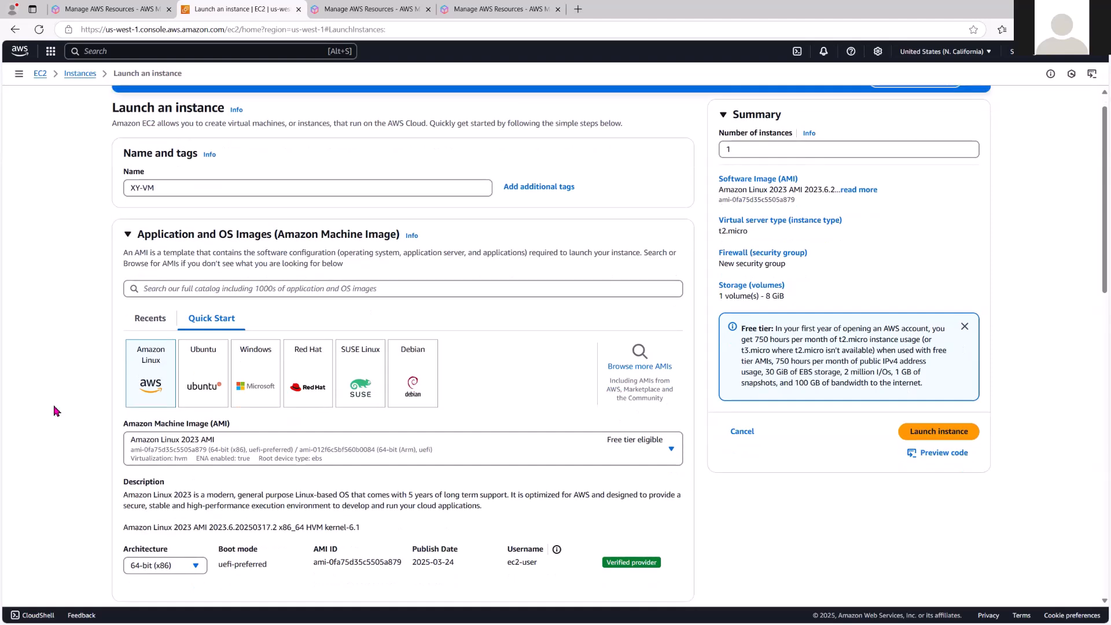
pyautogui.scroll(-6, 212, 399)
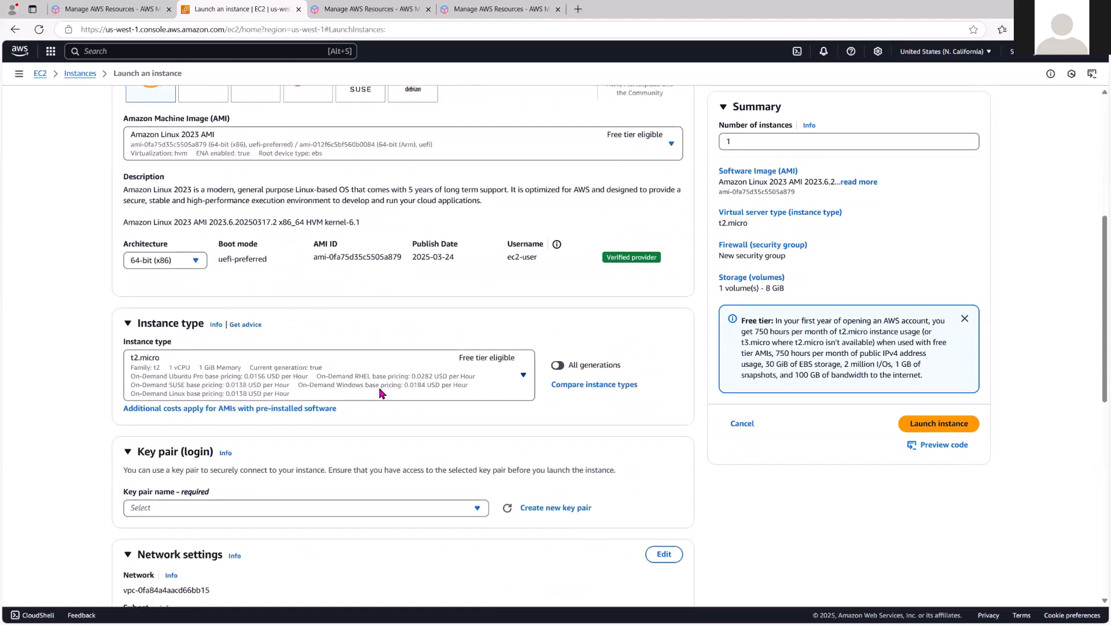
pyautogui.click(478, 296)
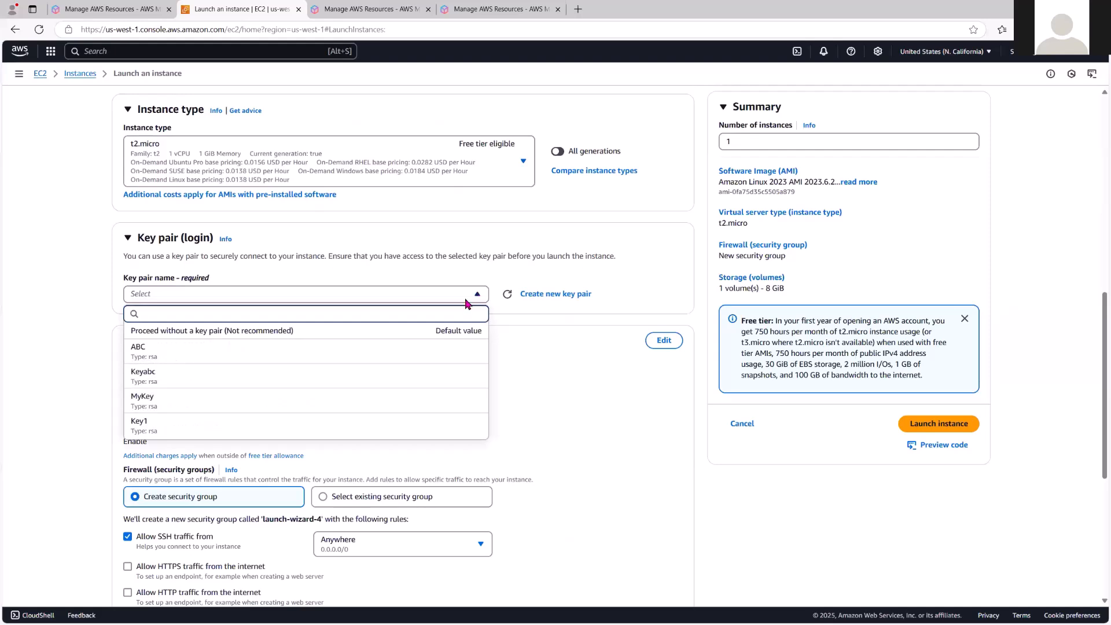
pyautogui.click(207, 349)
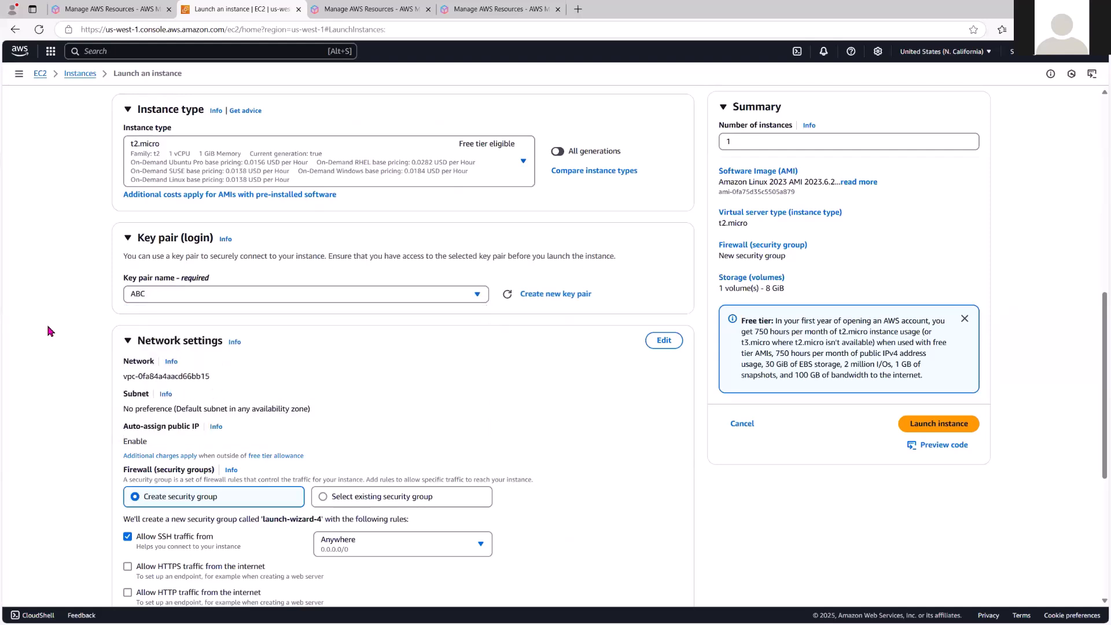
# Examine the default subnet and auto-assign public IP values in the network settings of the instance launch form
pyautogui.scroll(-1, 50, 330)
pyautogui.scroll(-3, 49, 330)
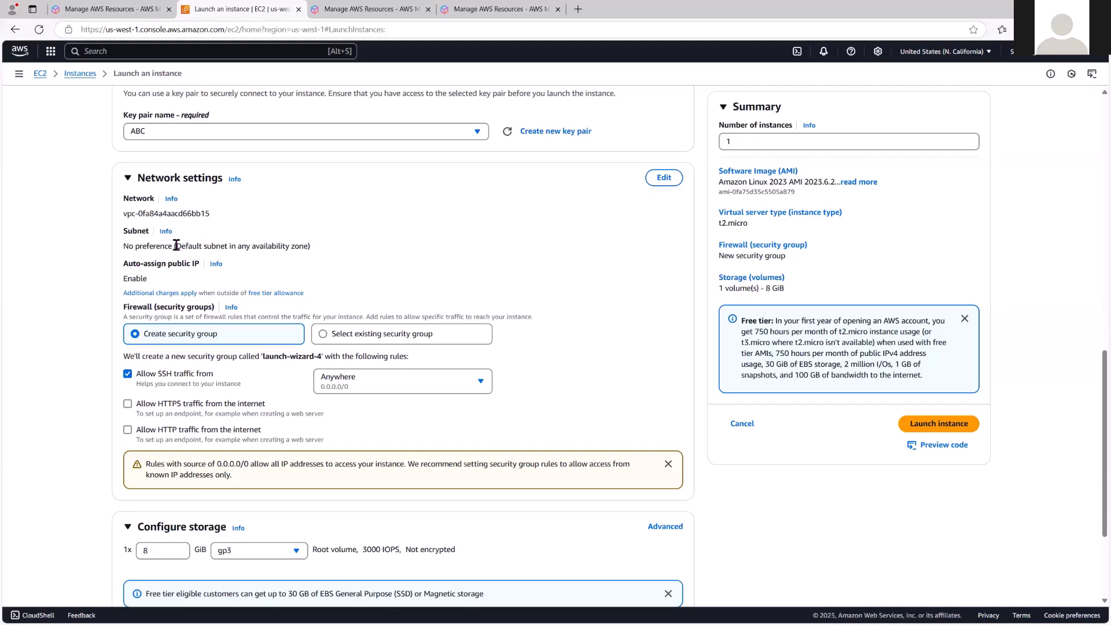
pyautogui.moveTo(176, 245); pyautogui.dragTo(308, 245)
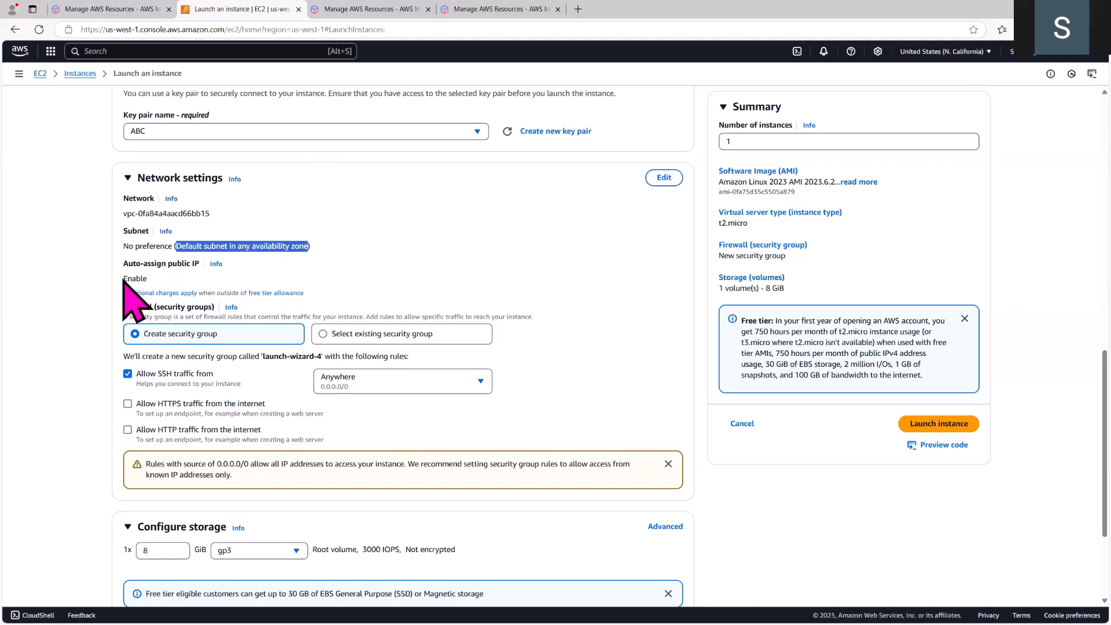
pyautogui.moveTo(124, 279); pyautogui.dragTo(161, 277)
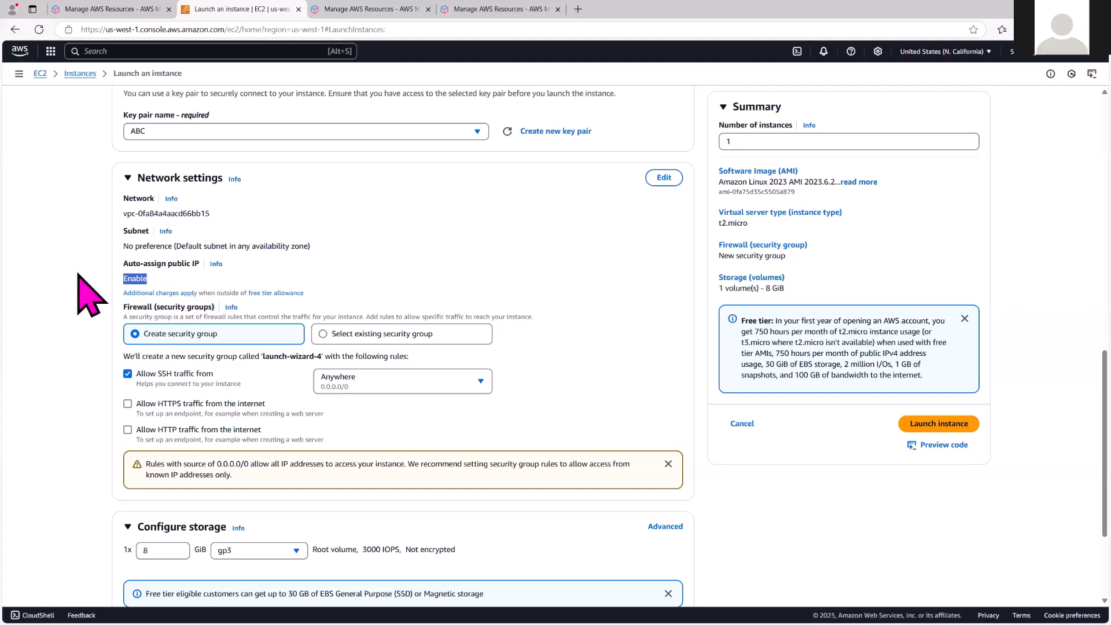
pyautogui.click(58, 283)
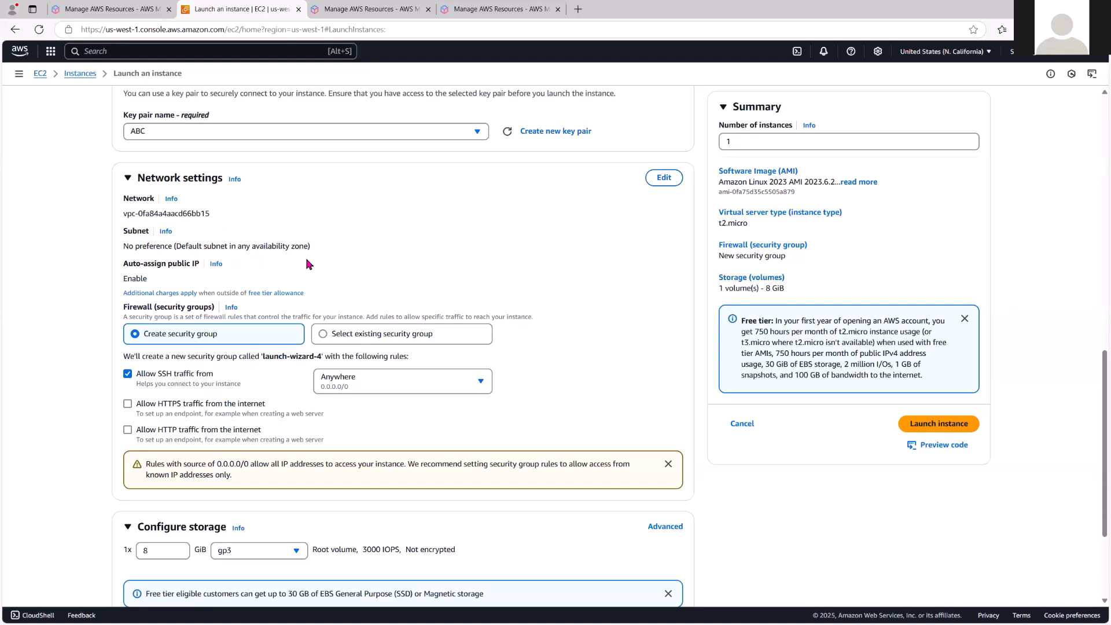
pyautogui.scroll(4, 1047, 215)
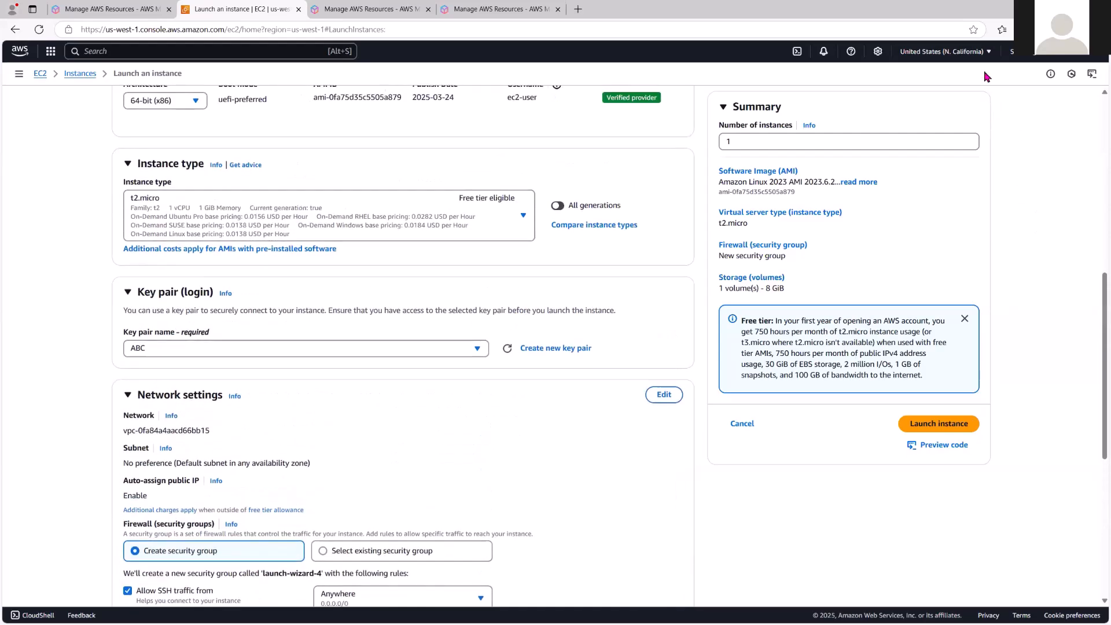
pyautogui.scroll(-5, 58, 357)
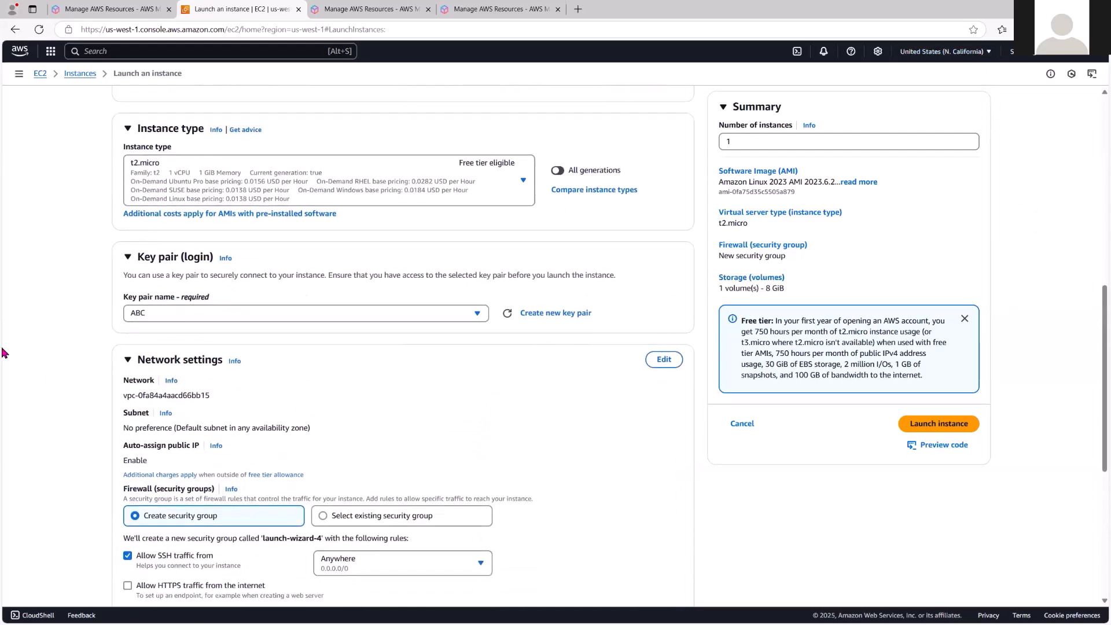
pyautogui.scroll(15, 58, 357)
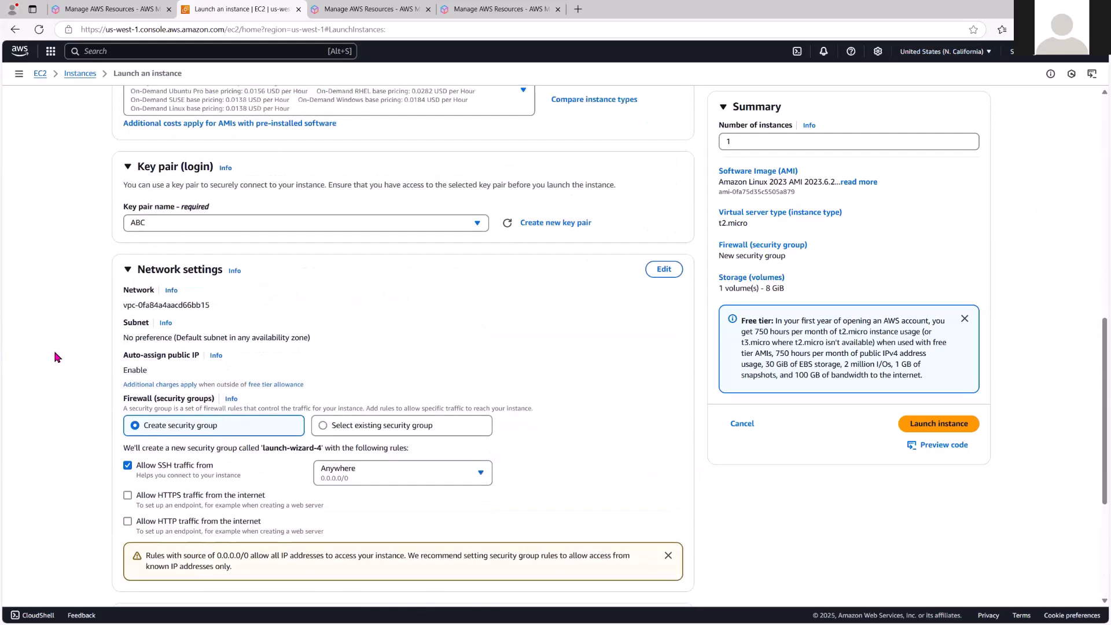
pyautogui.scroll(-4, 68, 390)
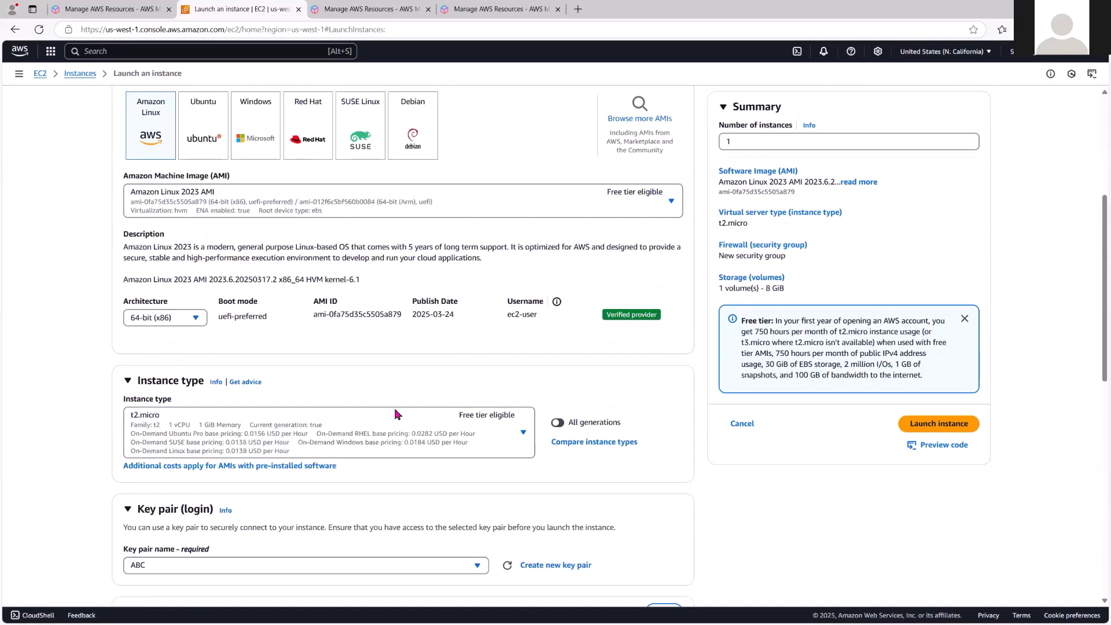
pyautogui.scroll(4, 87, 351)
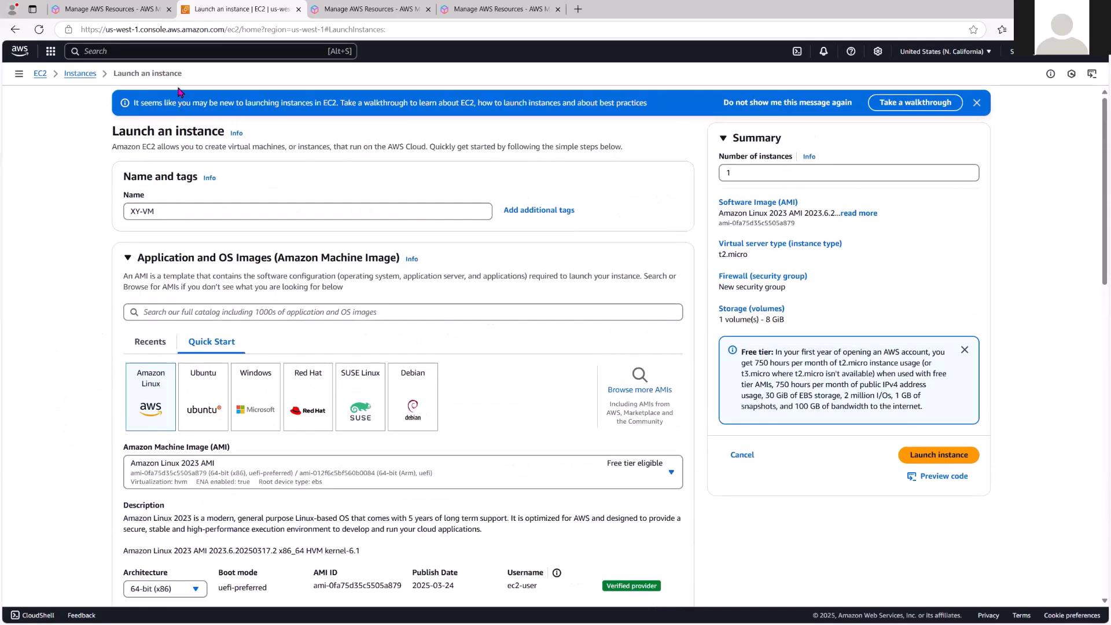
# Search for the VPC service, open it and display the list of VPCs in the region
pyautogui.press('capslock')
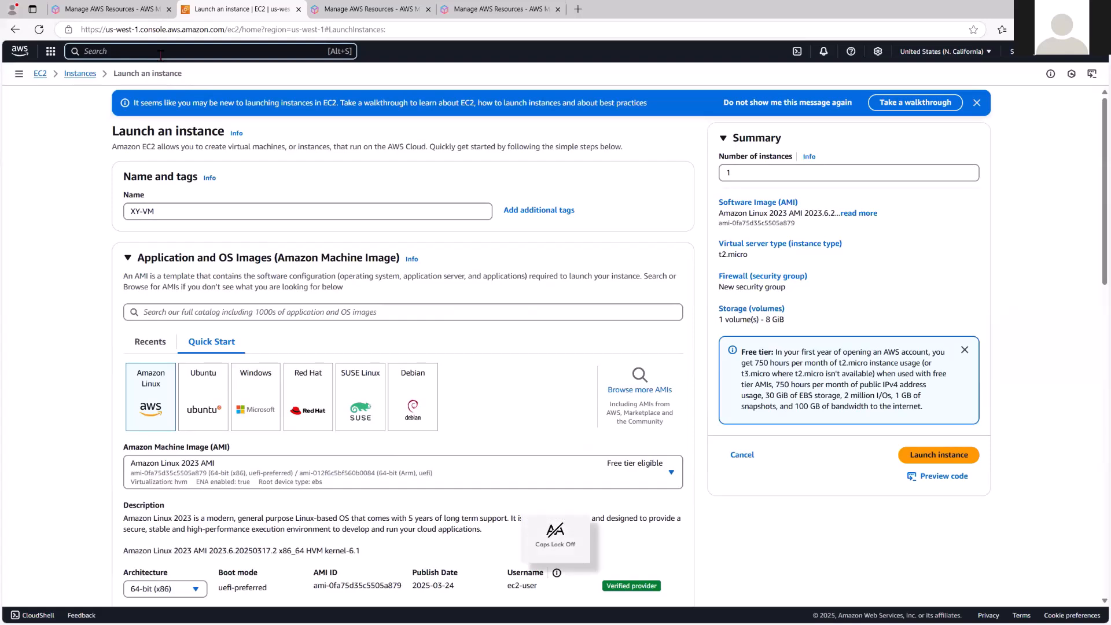
pyautogui.click(161, 55)
pyautogui.write('VPC')
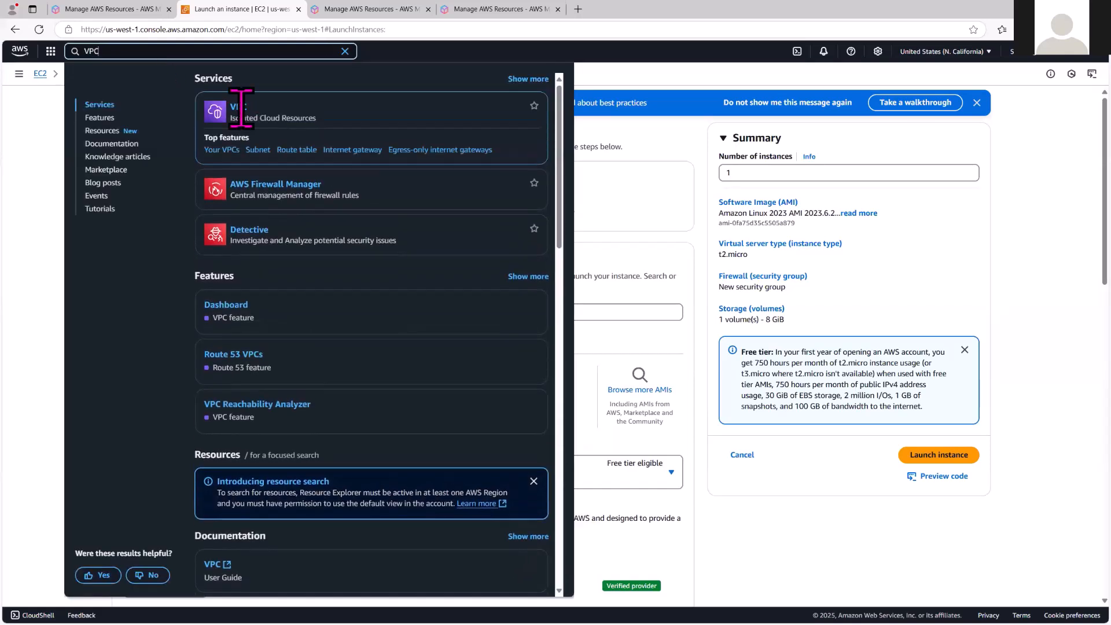
pyautogui.click(239, 109)
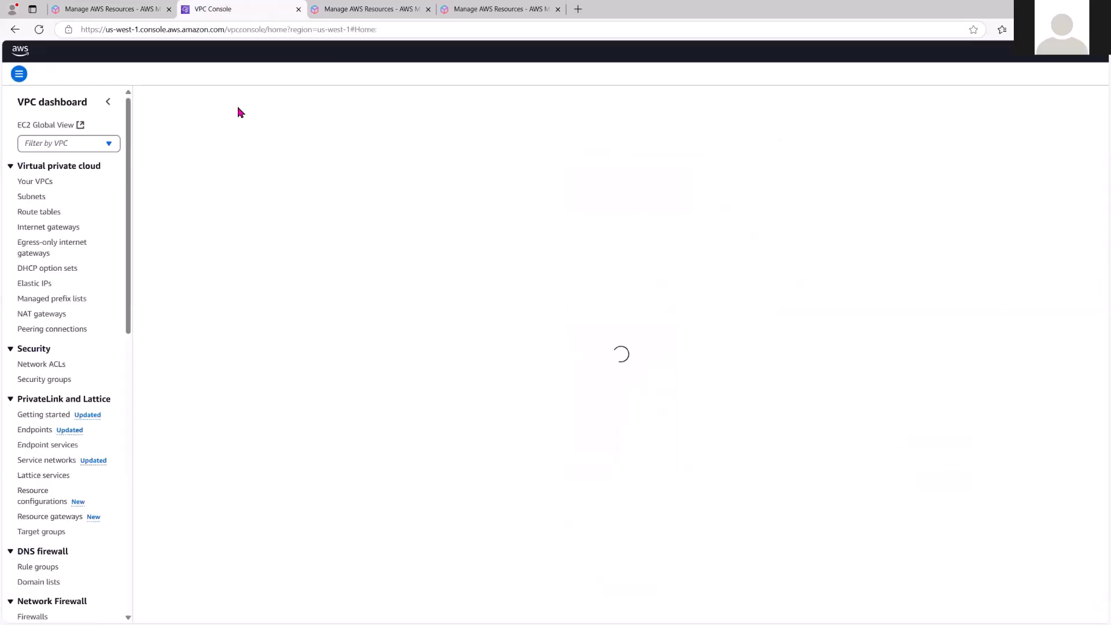
pyautogui.click(32, 183)
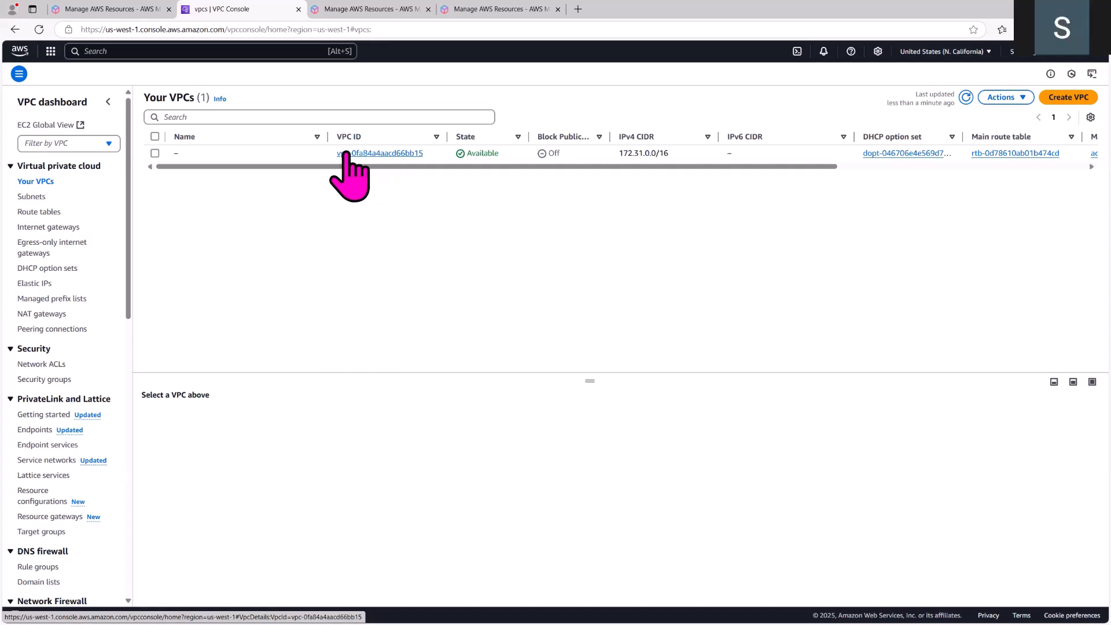
# Examine the existing subnets, including their CIDR ranges, availability zones, default subnet and auto-assign public IPv4 columns
pyautogui.click(27, 198)
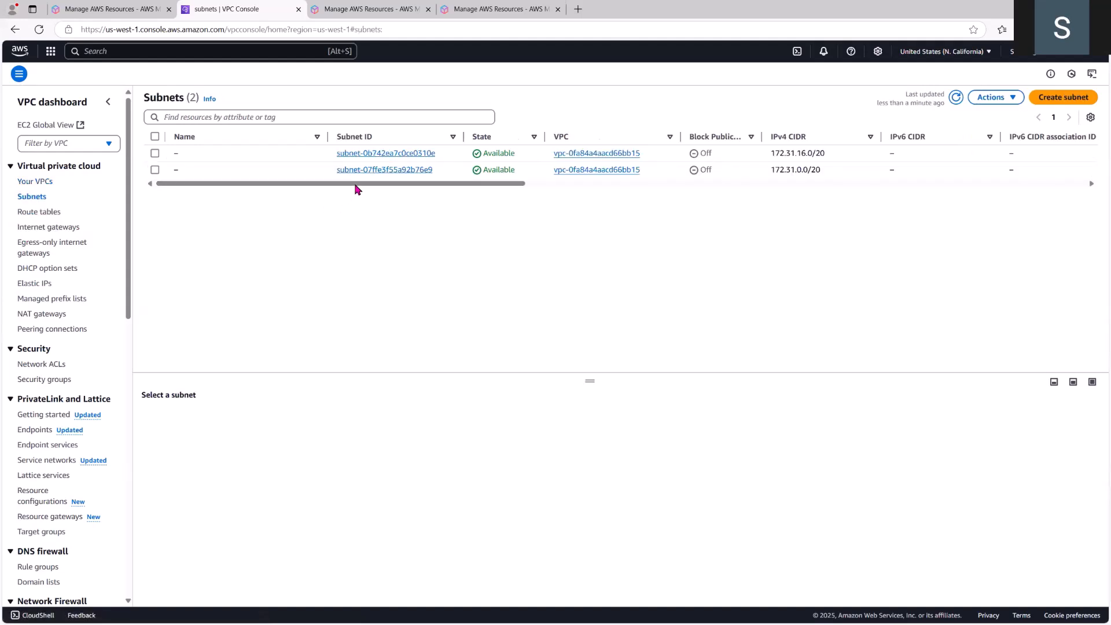
pyautogui.moveTo(356, 186); pyautogui.dragTo(787, 218)
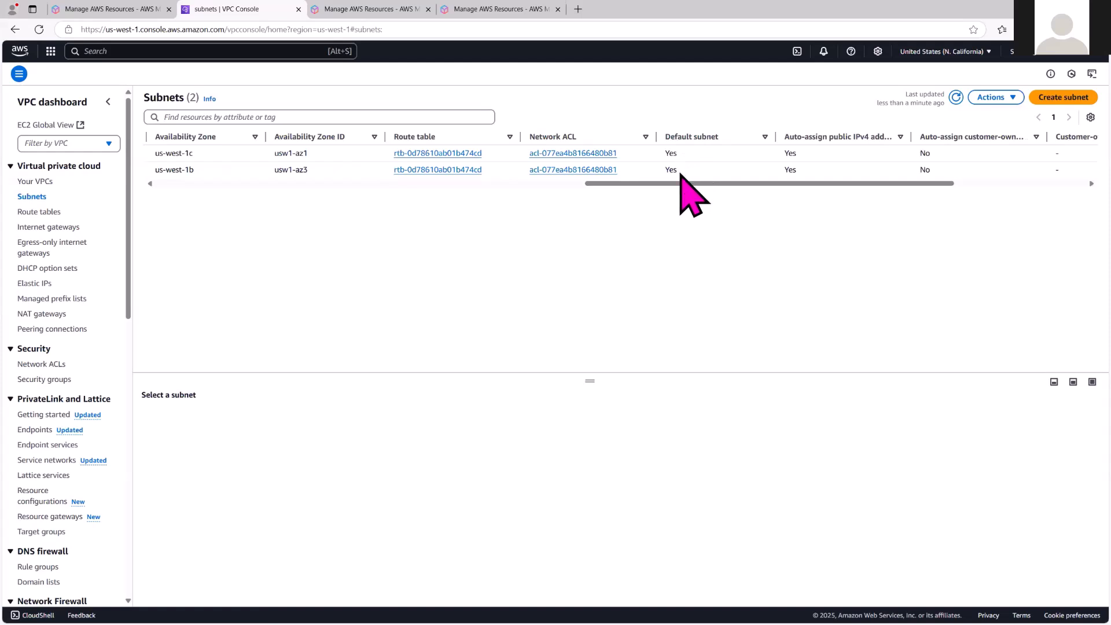
pyautogui.moveTo(710, 184); pyautogui.dragTo(753, 191)
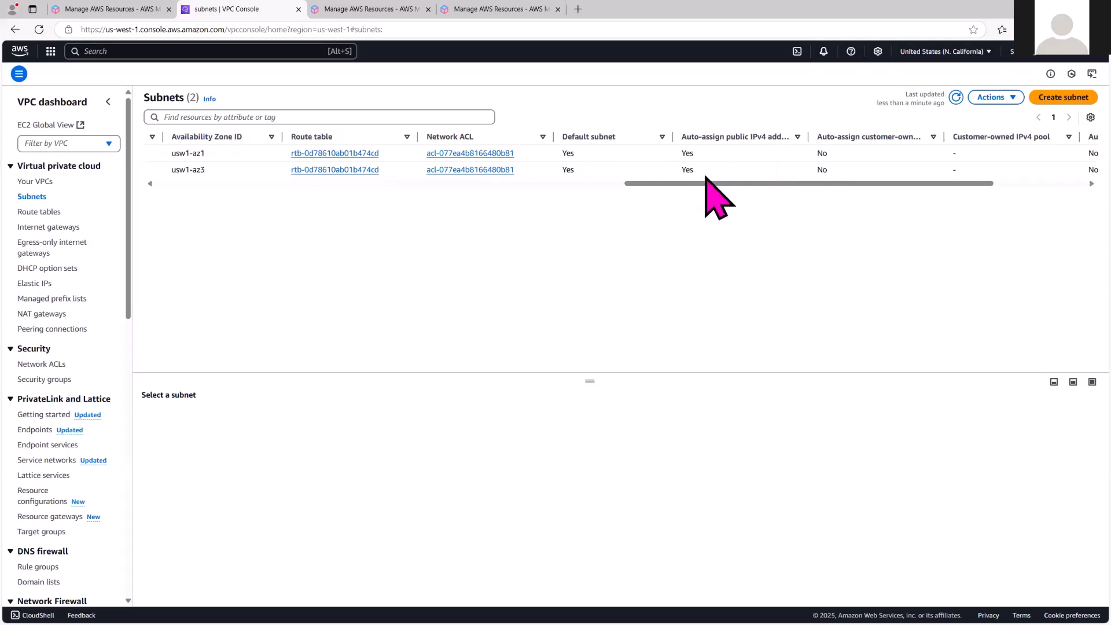
pyautogui.moveTo(715, 184); pyautogui.dragTo(402, 219)
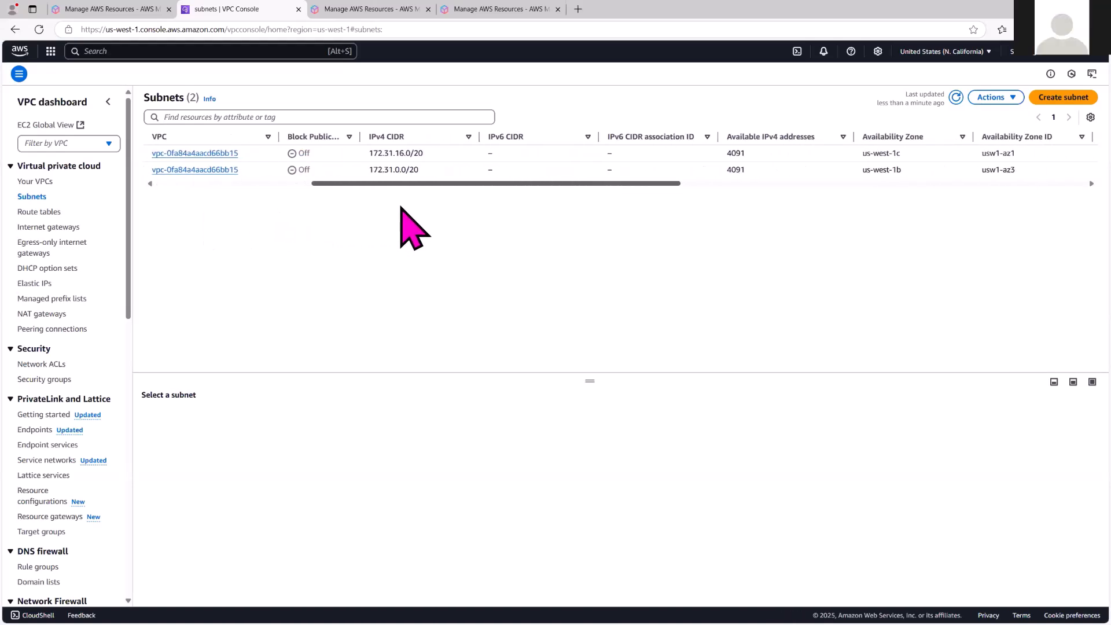
pyautogui.moveTo(424, 183); pyautogui.dragTo(854, 198)
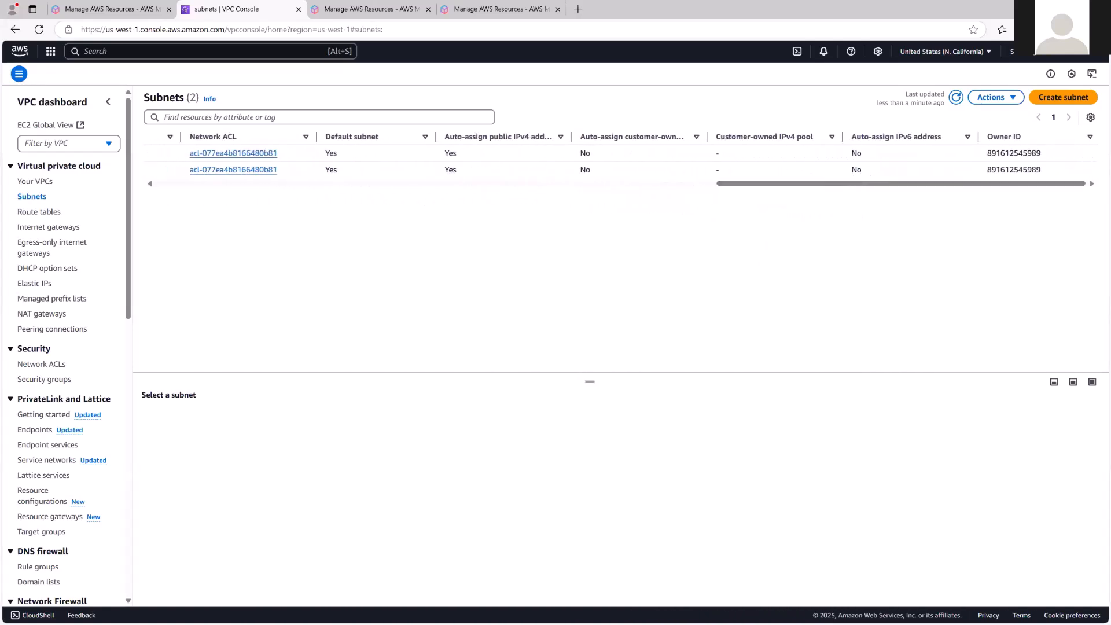
# Start creating a subnet in the default VPC, vpc-0fa84a4aacd66bb15
pyautogui.click(1065, 98)
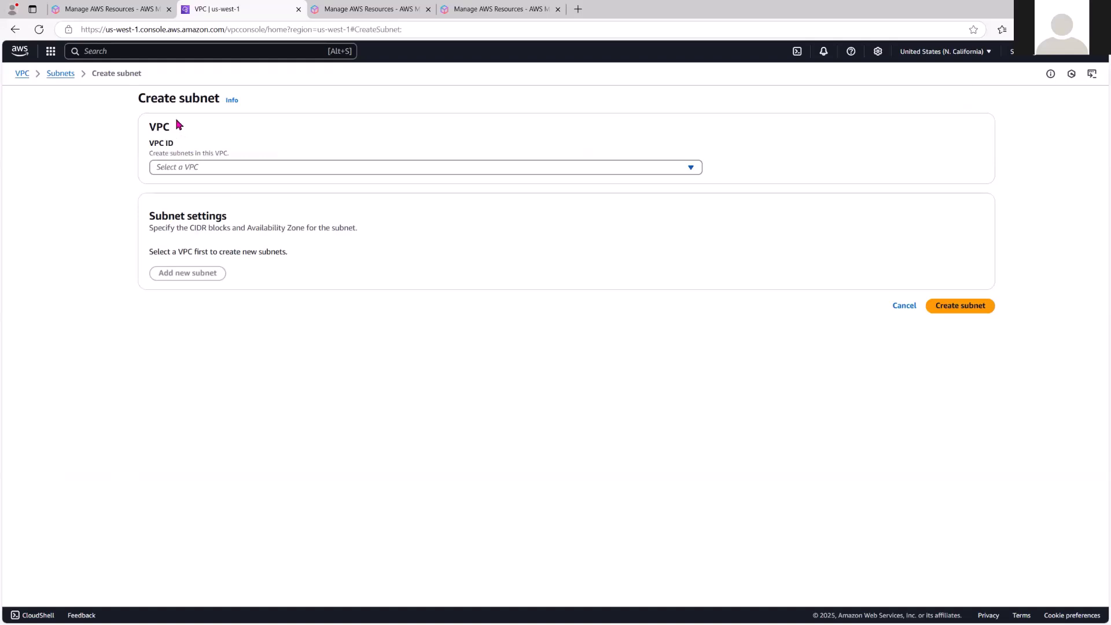
pyautogui.click(241, 169)
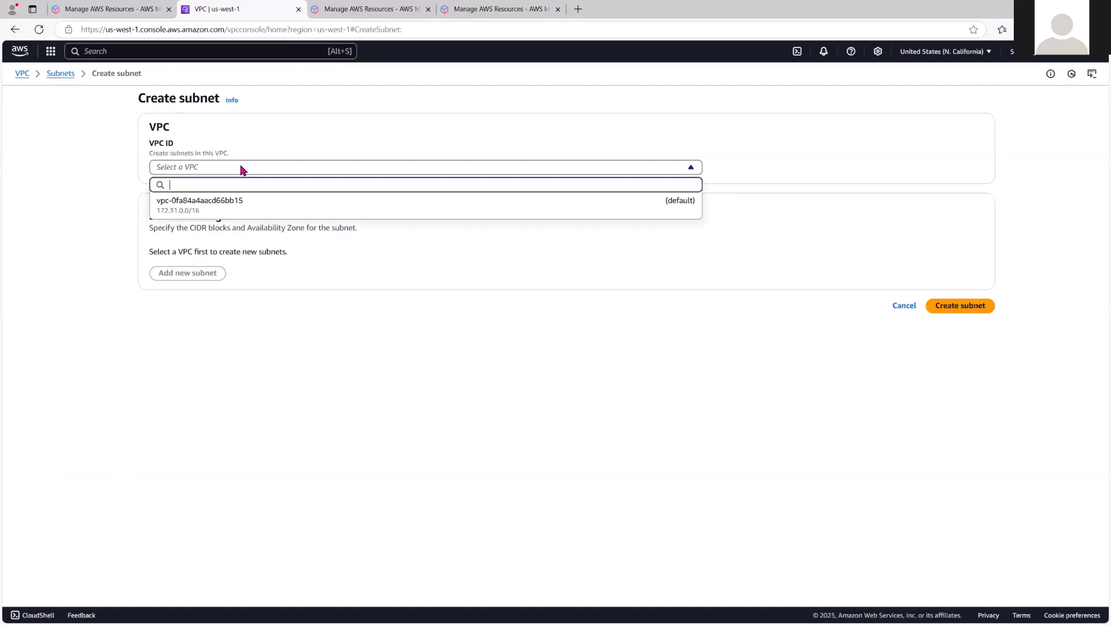
pyautogui.click(233, 202)
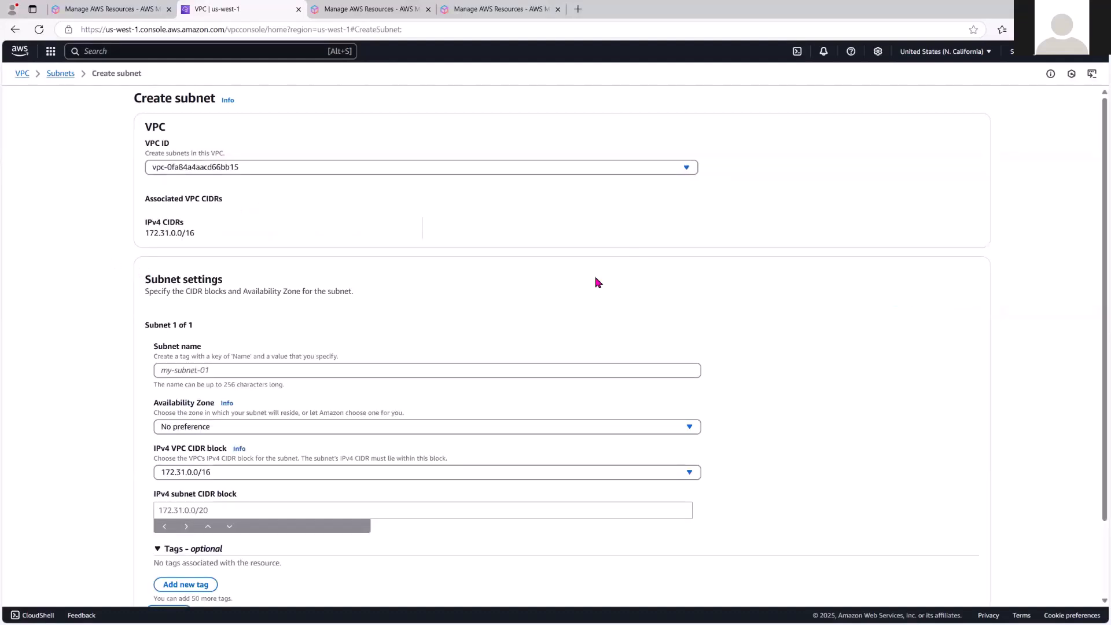
# Name the new subnet Sub1
pyautogui.scroll(-2, 598, 283)
pyautogui.click(260, 284)
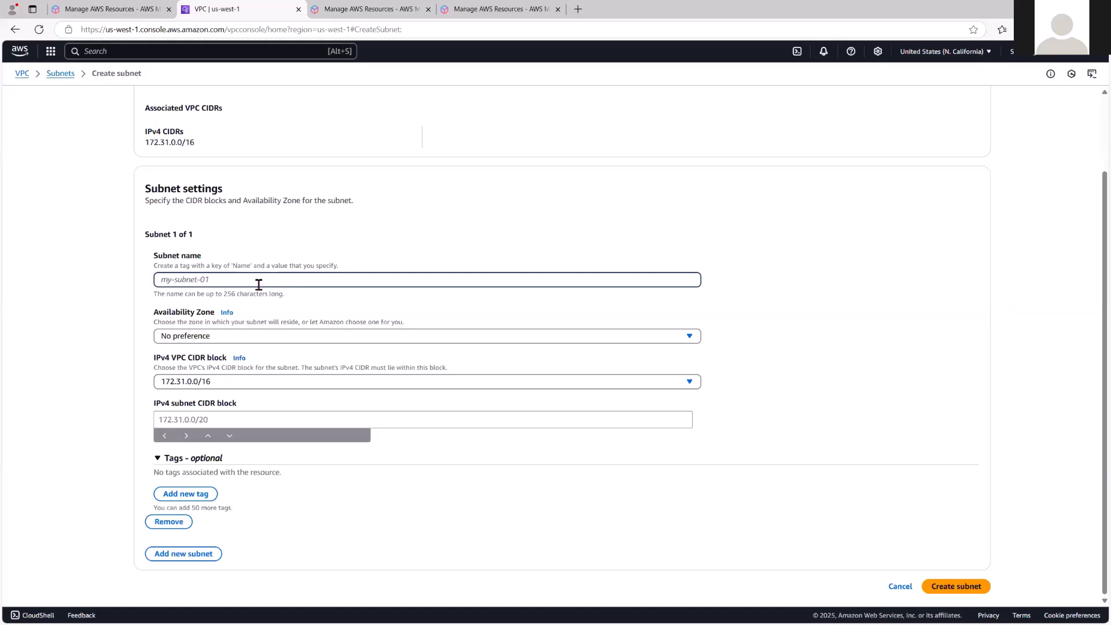
pyautogui.write('SU')
pyautogui.press('BackSpace')
pyautogui.press('capslock')
pyautogui.write('ub1')
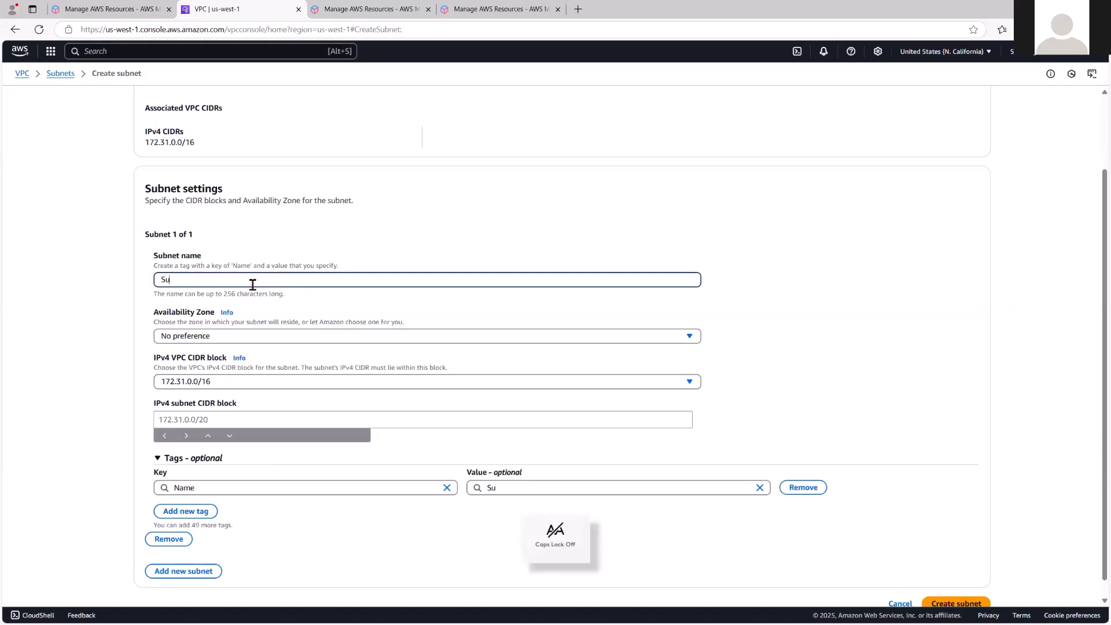
pyautogui.click(75, 336)
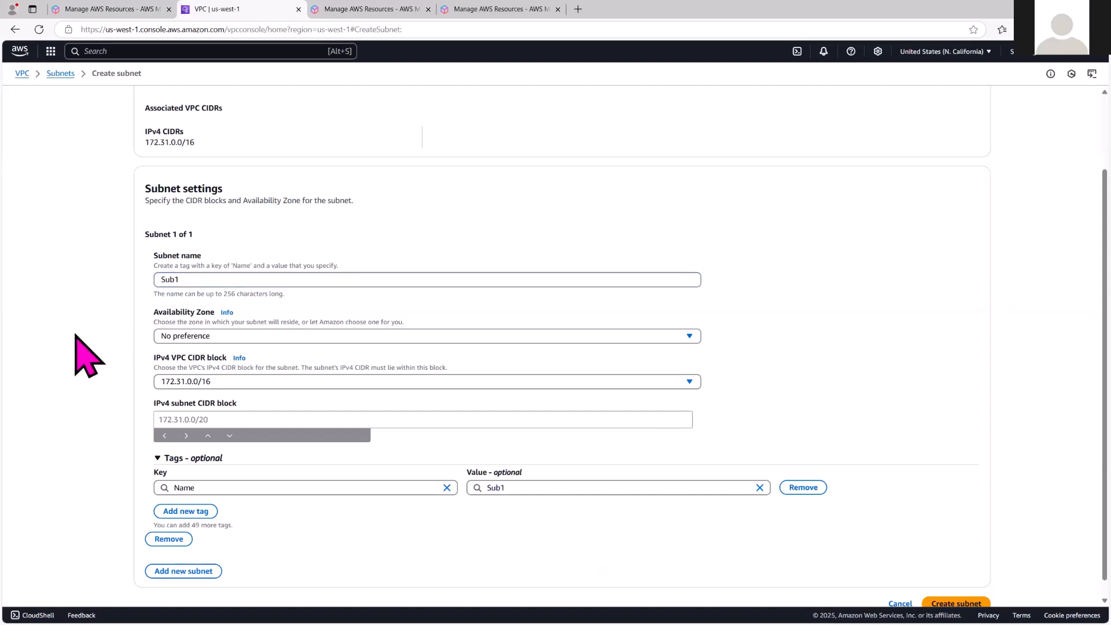
# Set Sub1's availability zone to us-west-1b and its IPv4 subnet CIDR block to 172.31.32.0/20
pyautogui.click(289, 336)
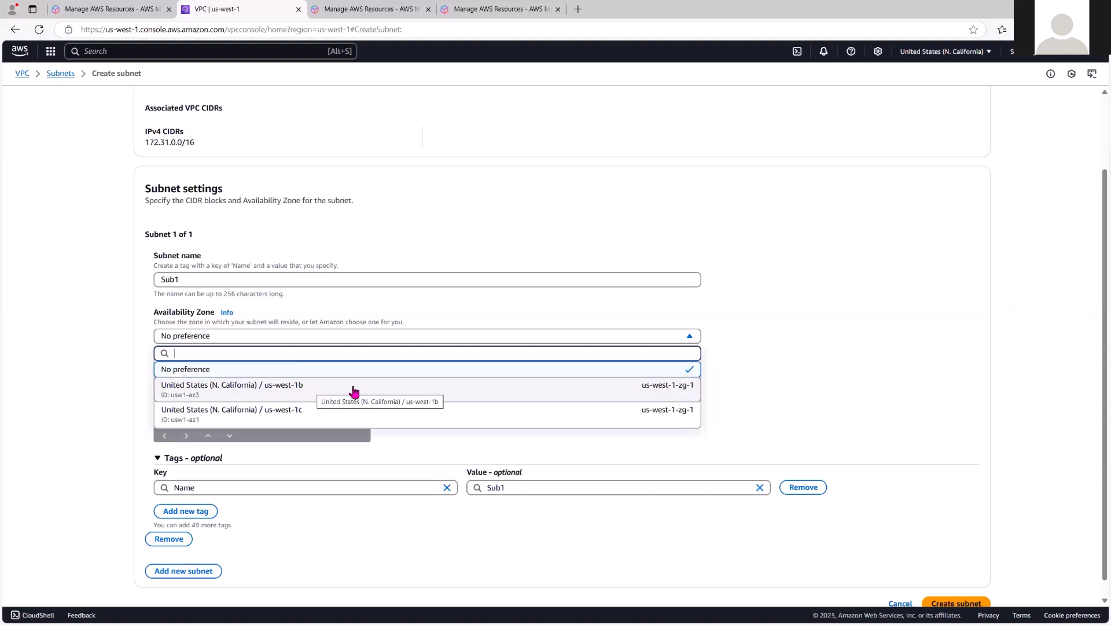
pyautogui.click(313, 390)
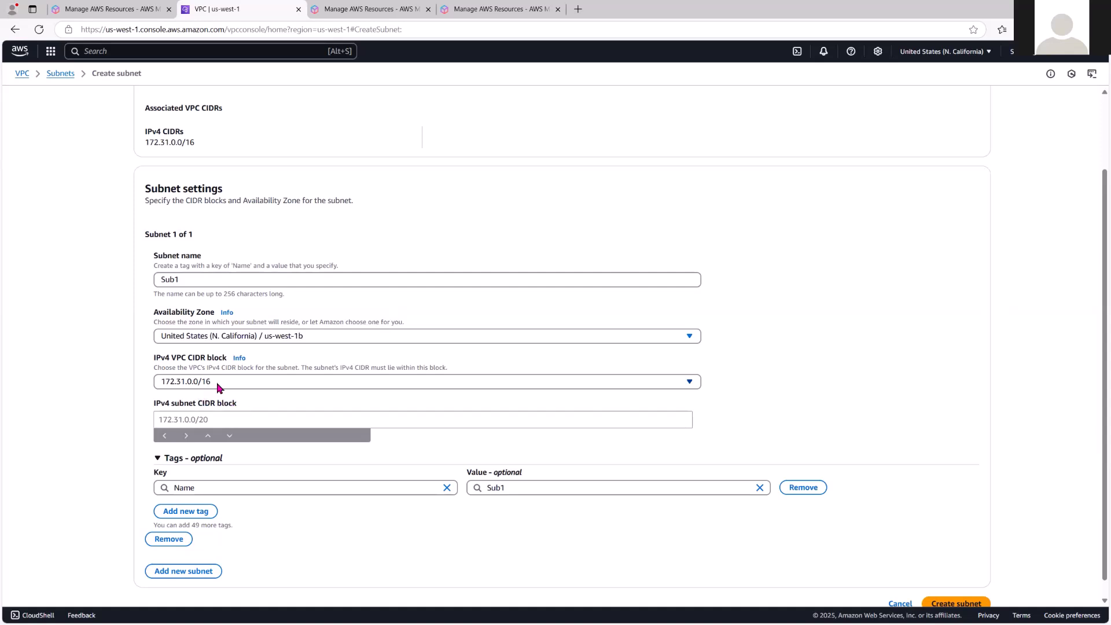
pyautogui.click(230, 419)
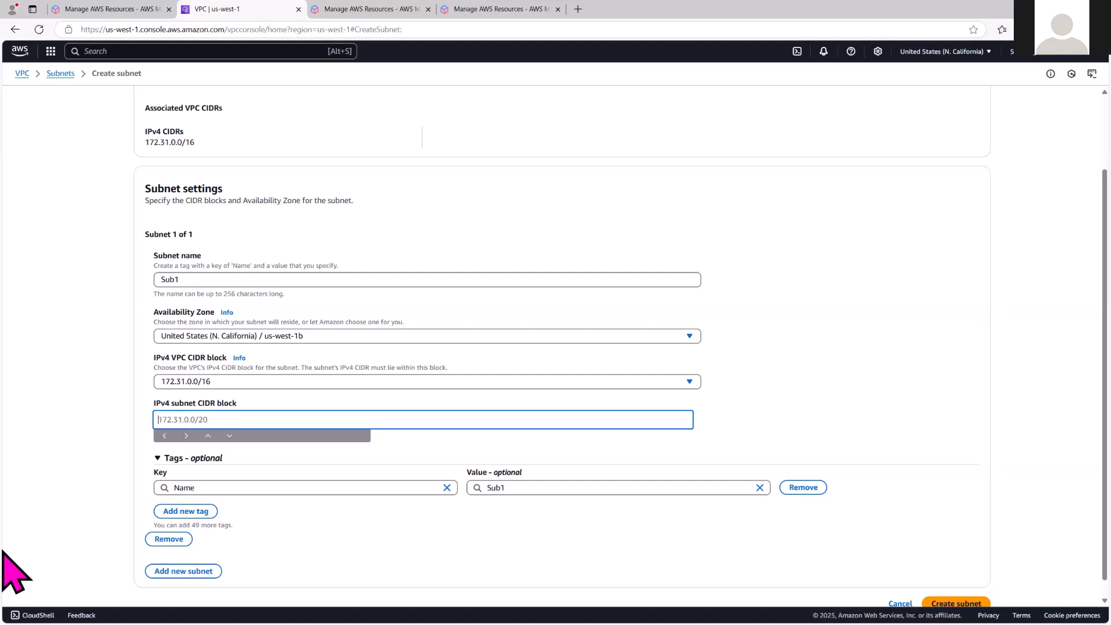
pyautogui.write('172.31.32.0/')
pyautogui.write('20')
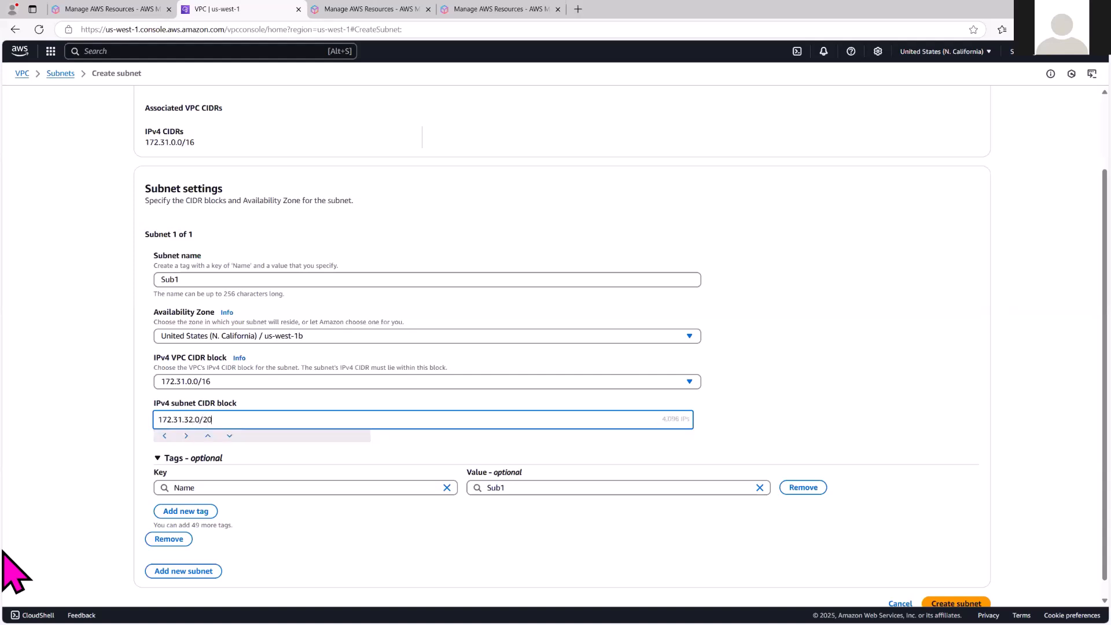
pyautogui.click(101, 431)
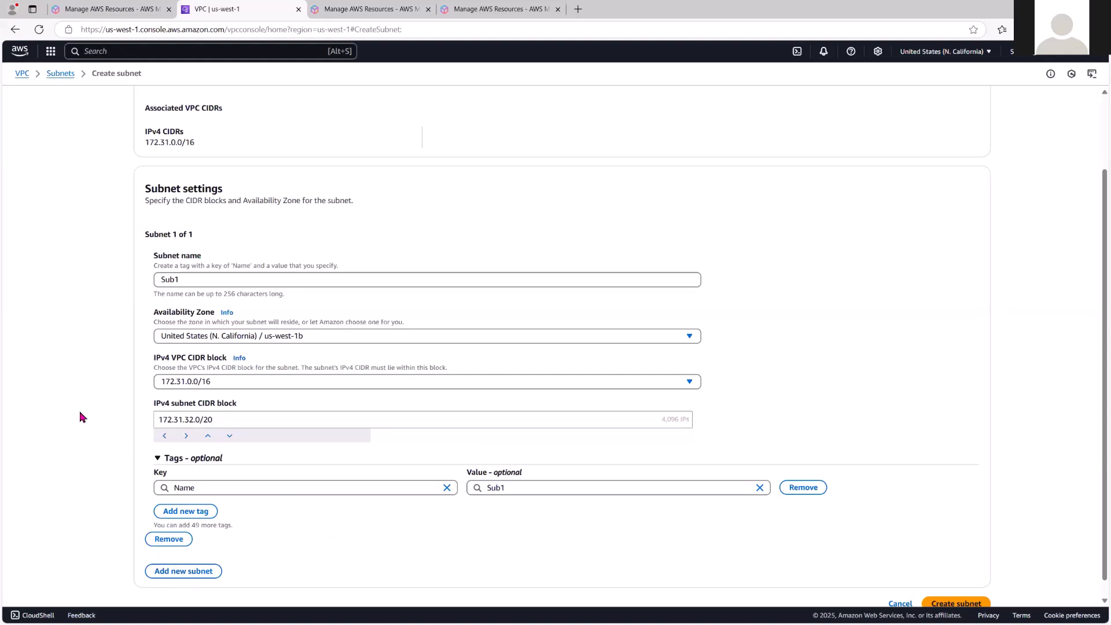
# Add a second subnet entry to the creation form, try to submit it without details, and remove that entry
pyautogui.scroll(-1, 64, 414)
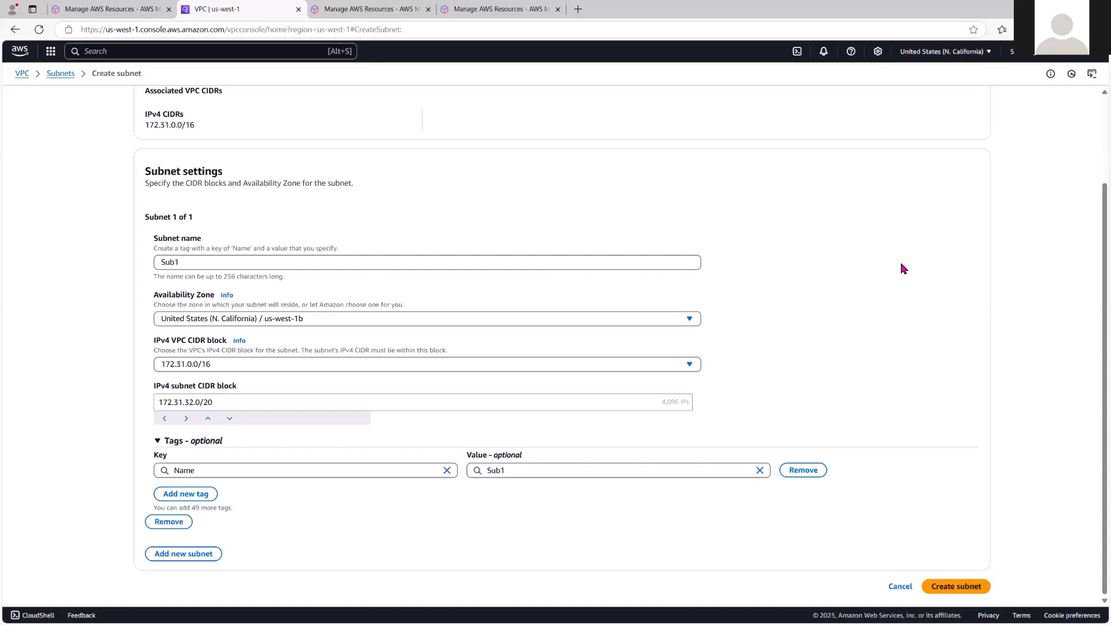
pyautogui.scroll(2, 903, 268)
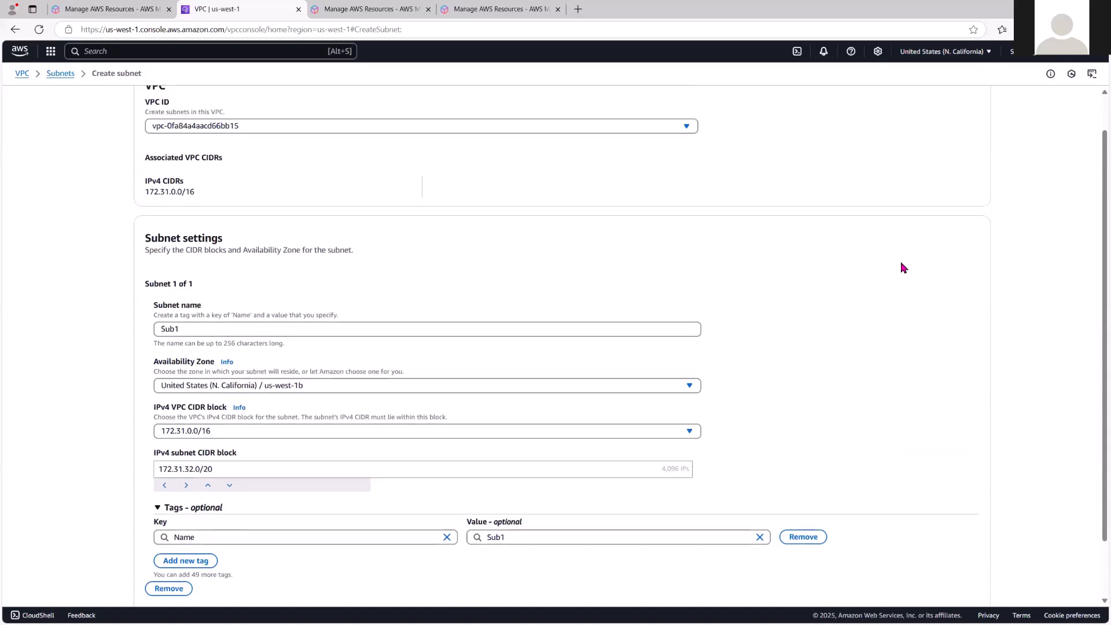
pyautogui.scroll(-2, 903, 267)
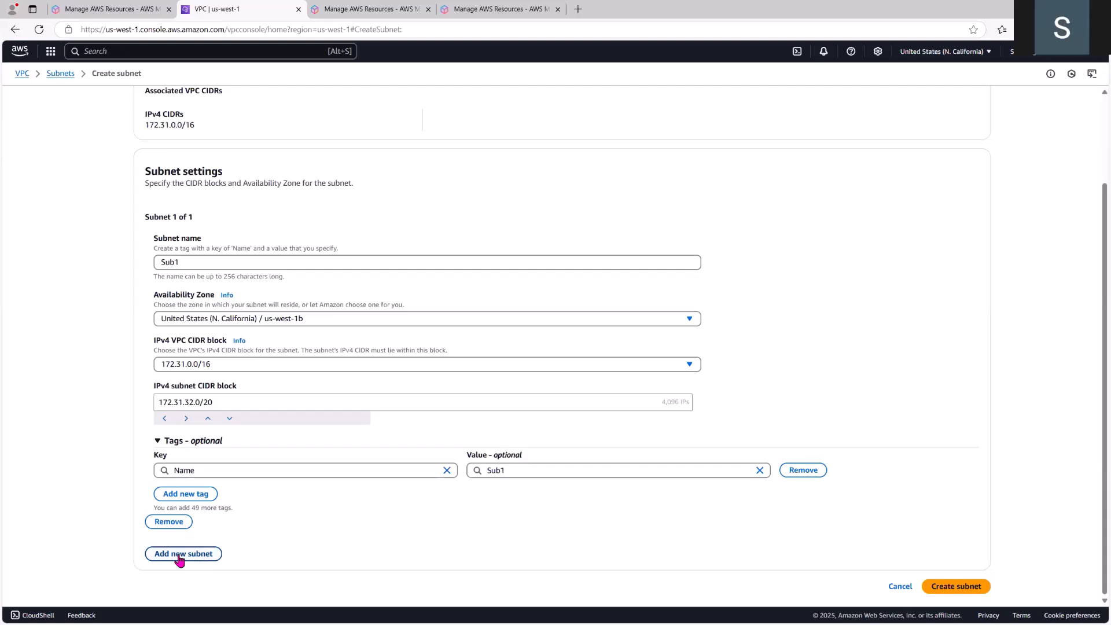
pyautogui.click(180, 554)
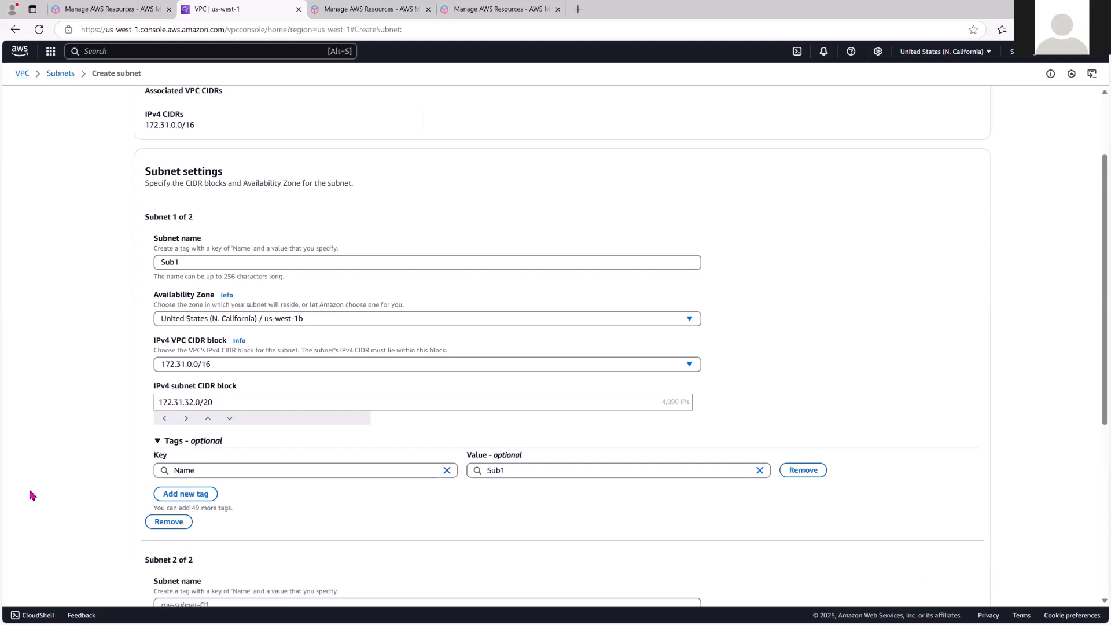
pyautogui.scroll(-6, 64, 450)
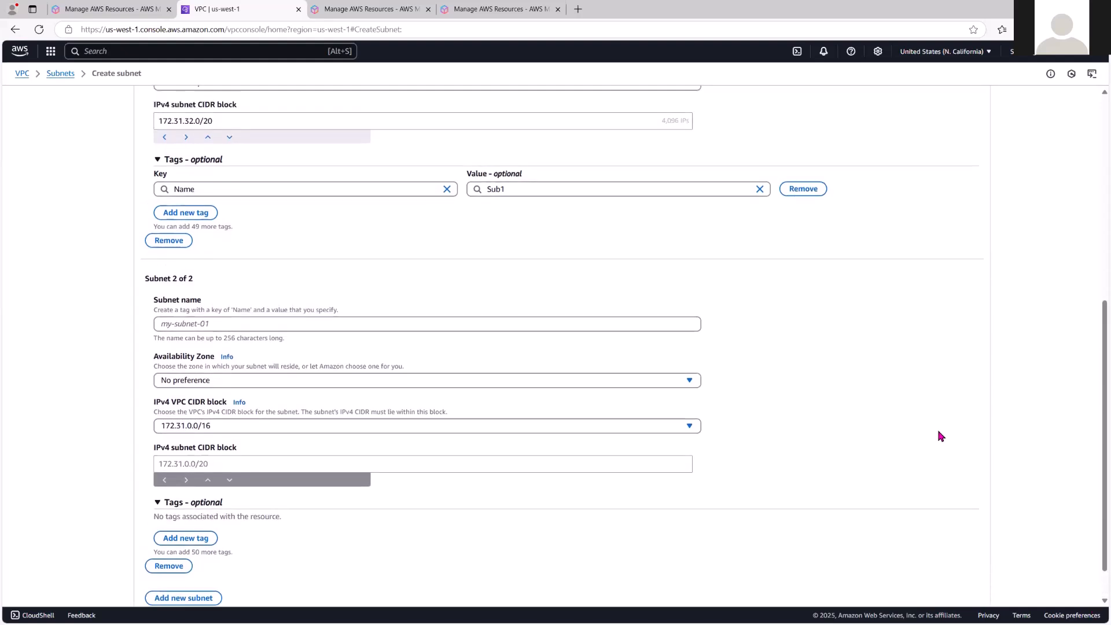
pyautogui.scroll(5, 936, 440)
pyautogui.scroll(-5, 929, 433)
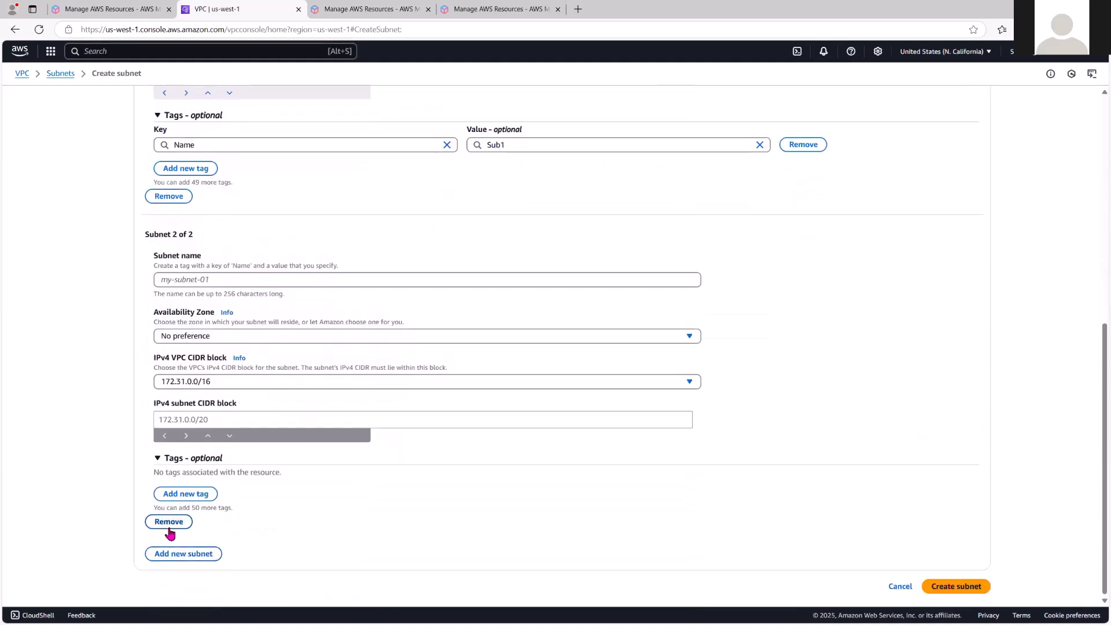
pyautogui.click(963, 588)
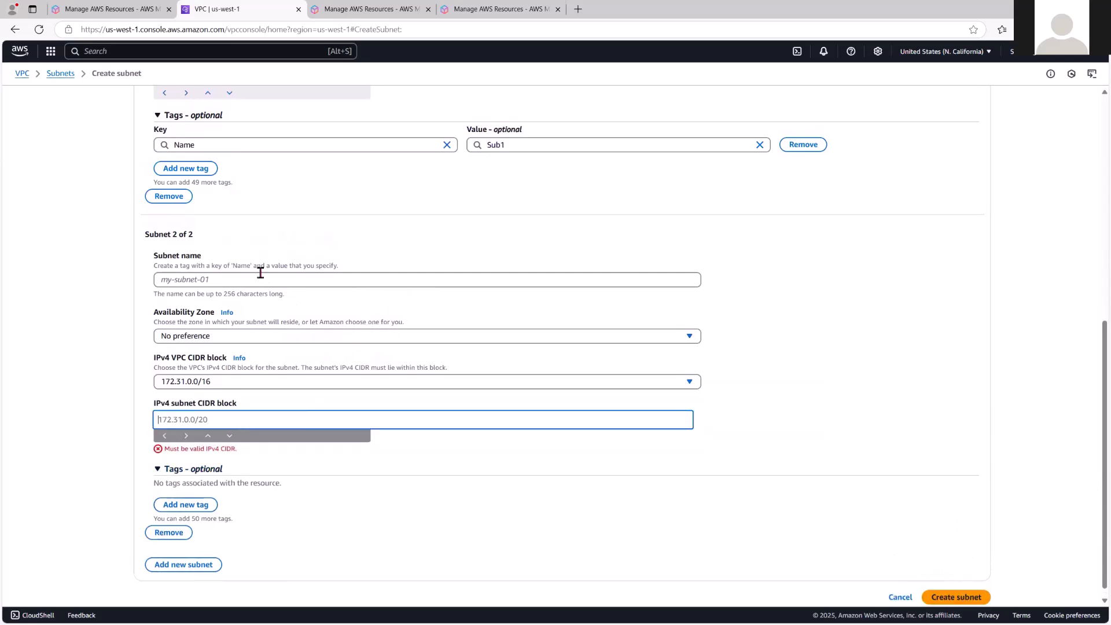
pyautogui.click(258, 251)
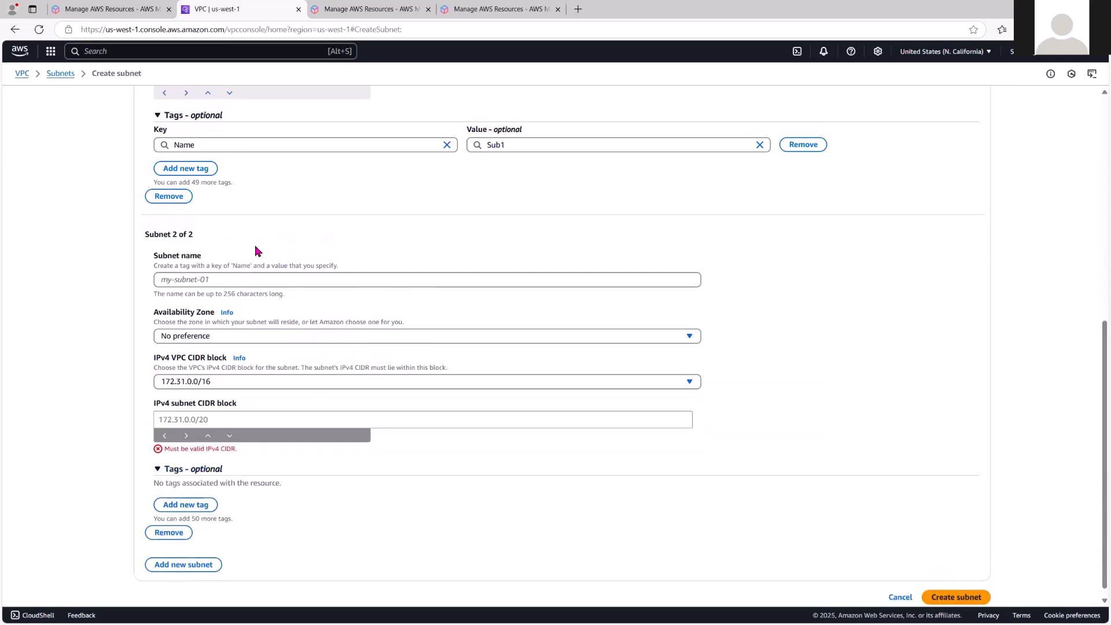
pyautogui.click(169, 532)
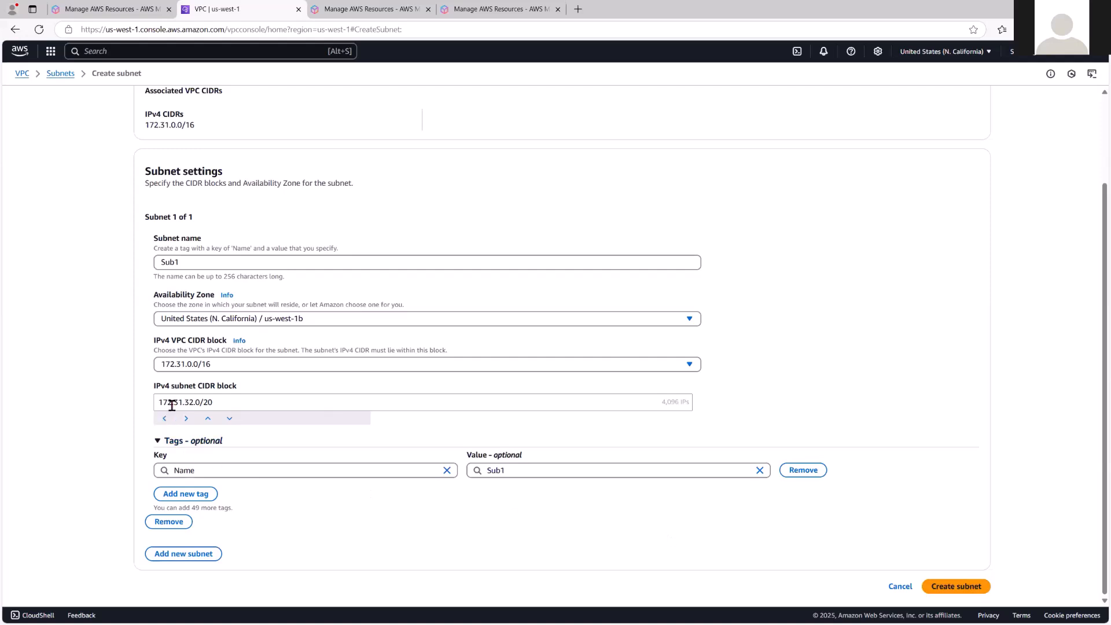
# Create the Sub1 subnet and display the full, unfiltered list of subnets
pyautogui.click(962, 589)
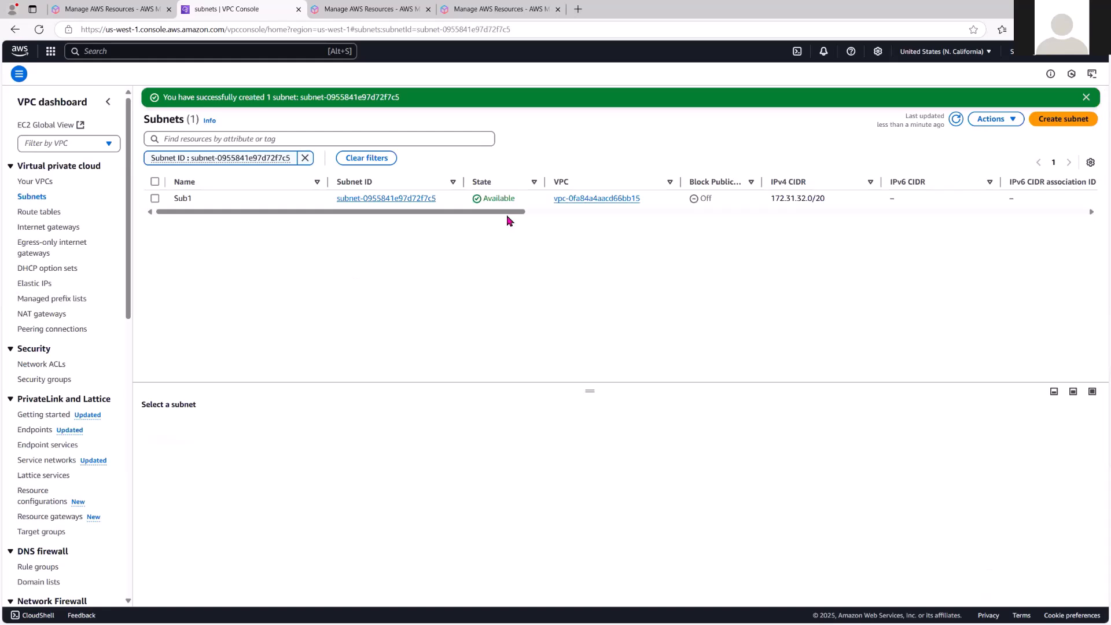
pyautogui.moveTo(508, 215); pyautogui.dragTo(463, 233)
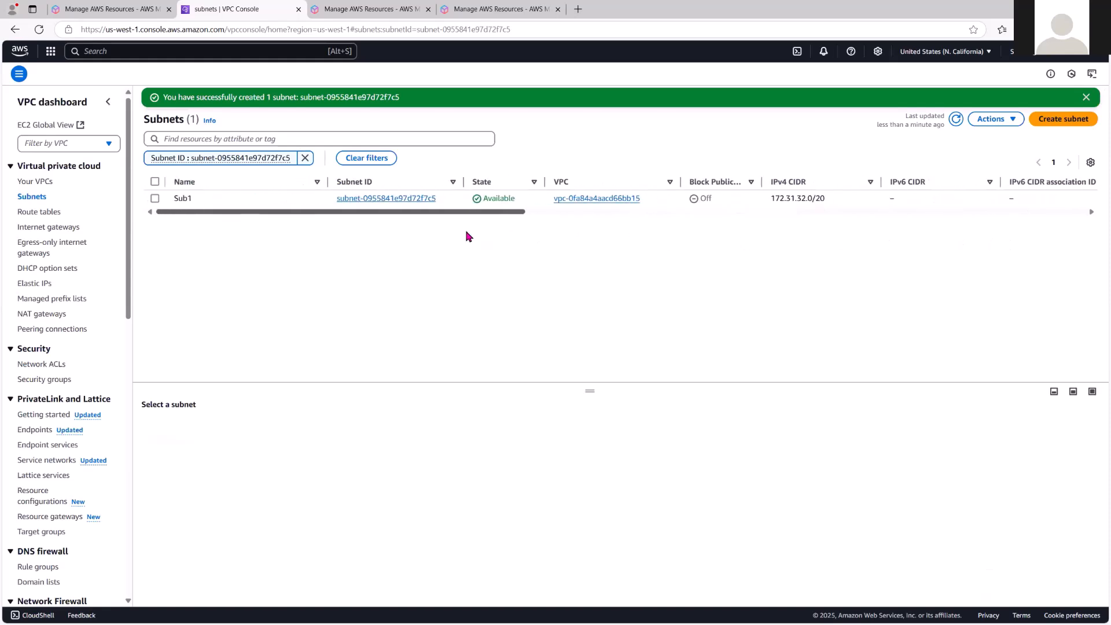
pyautogui.click(32, 197)
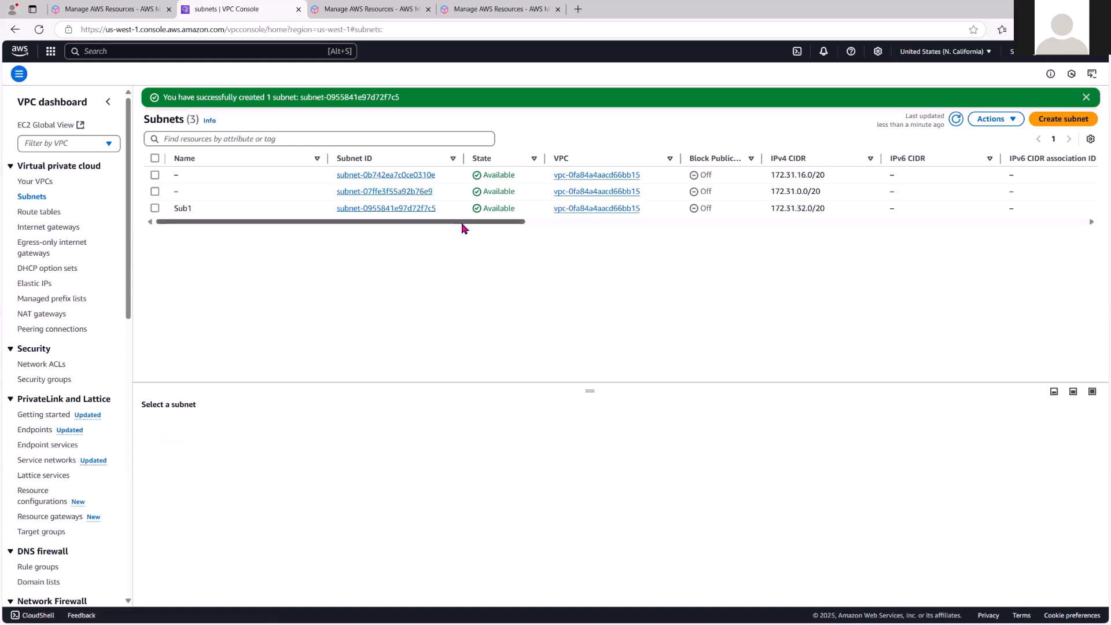
# Compare Sub1 with the default subnets in the availability zone, default subnet and auto-assign public IPv4 address columns
pyautogui.moveTo(466, 222); pyautogui.dragTo(708, 253)
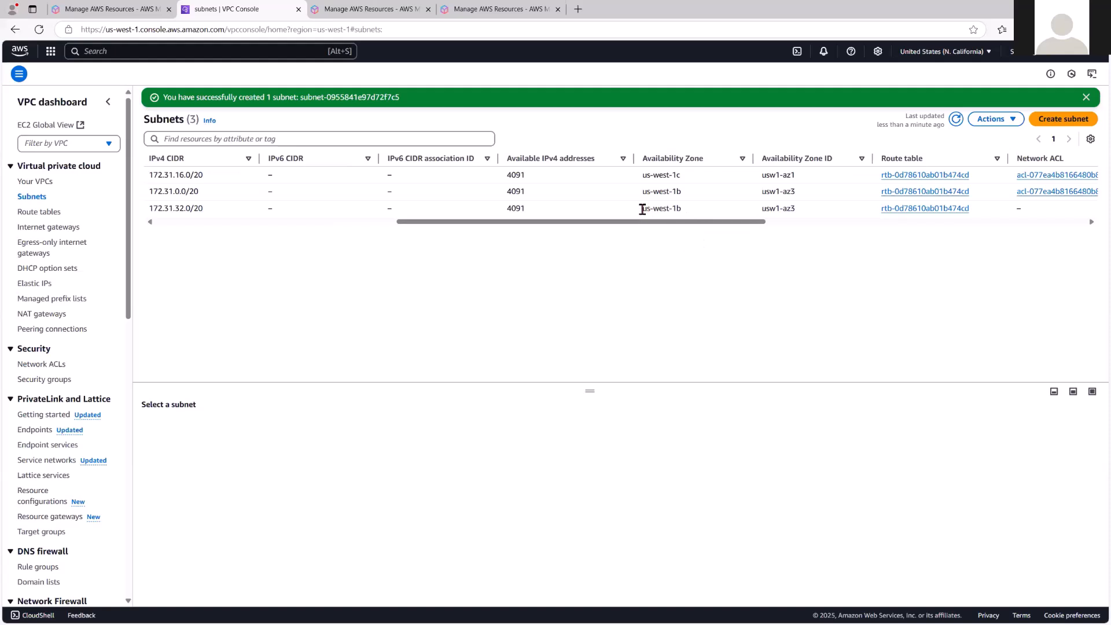
pyautogui.moveTo(642, 210); pyautogui.dragTo(774, 227)
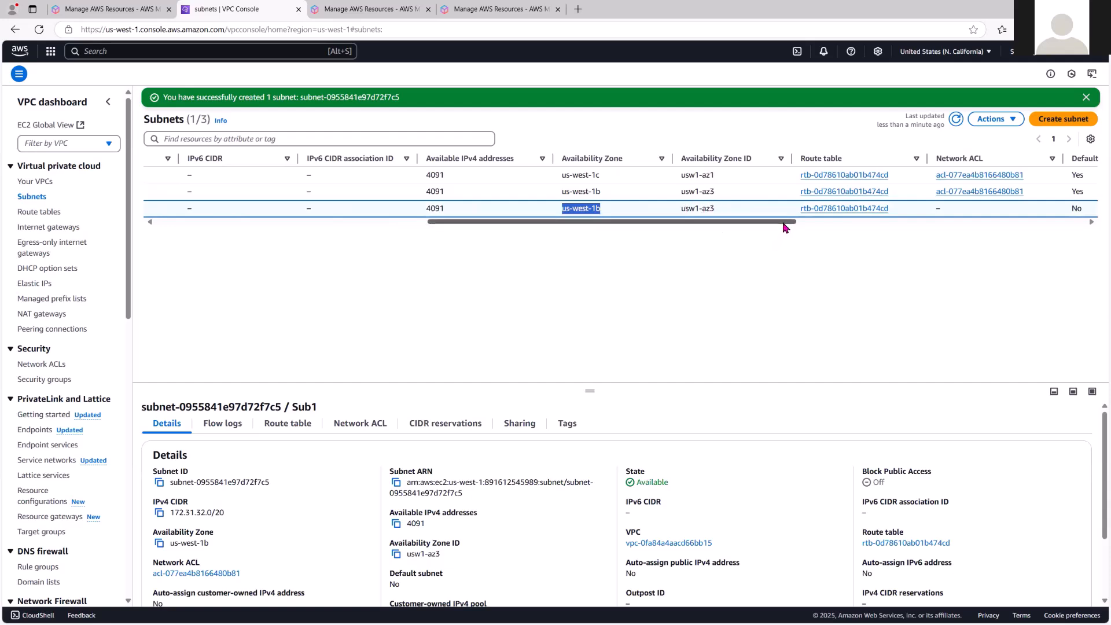
pyautogui.moveTo(787, 225); pyautogui.dragTo(917, 241)
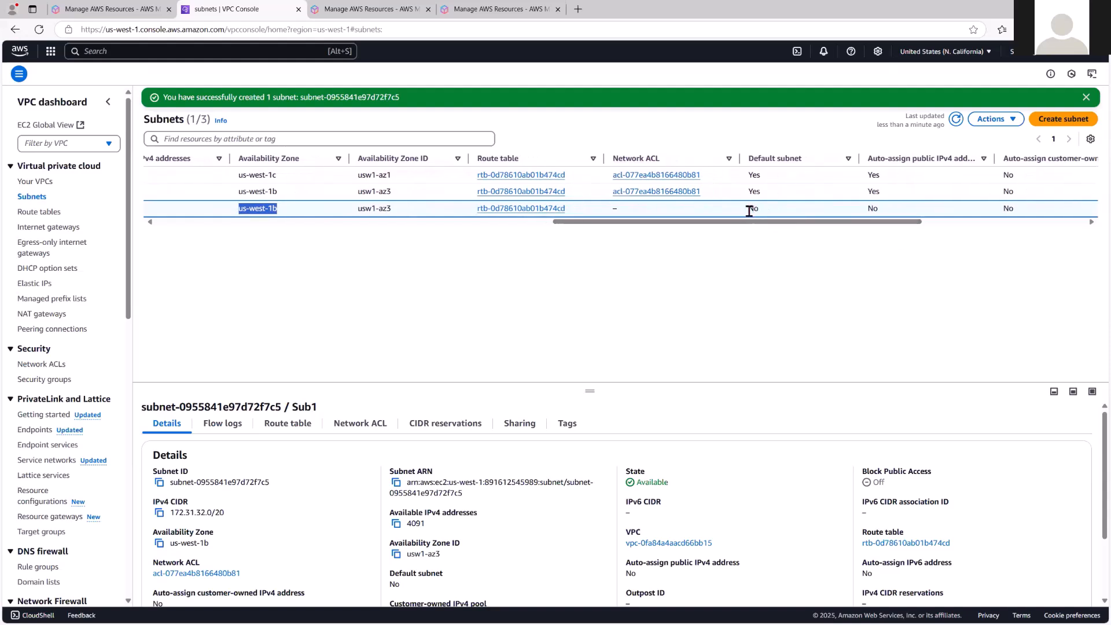
pyautogui.moveTo(896, 231); pyautogui.dragTo(970, 230)
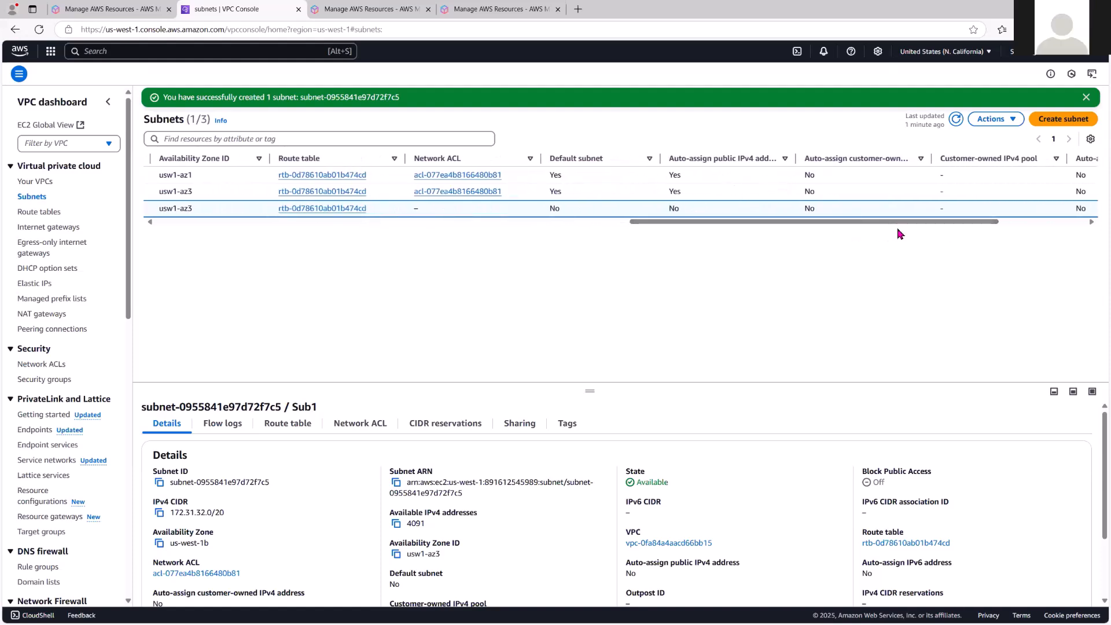
pyautogui.moveTo(900, 228); pyautogui.dragTo(370, 224)
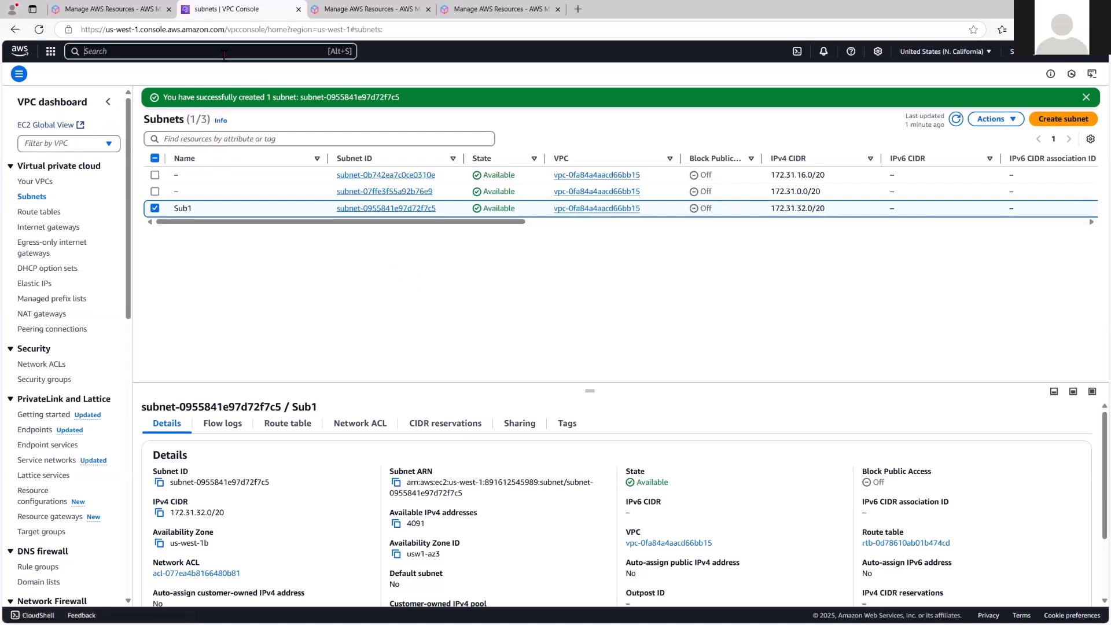
# Go to the EC2 service and start launching a new instance
pyautogui.hotkey('alt', 's')
pyautogui.write('ec2')
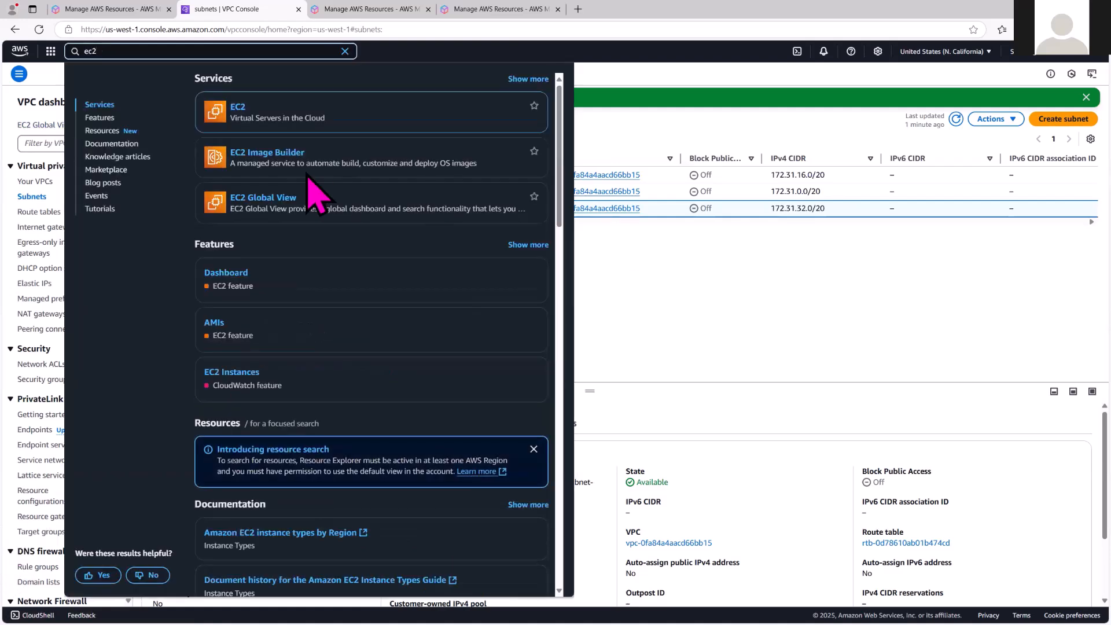
pyautogui.click(237, 108)
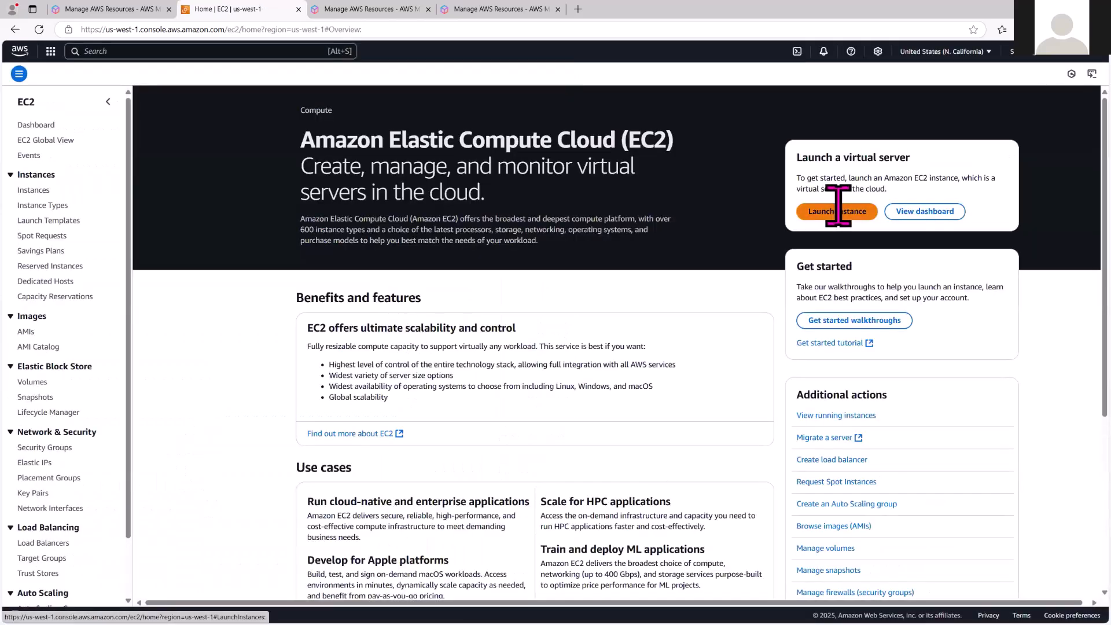
pyautogui.click(837, 211)
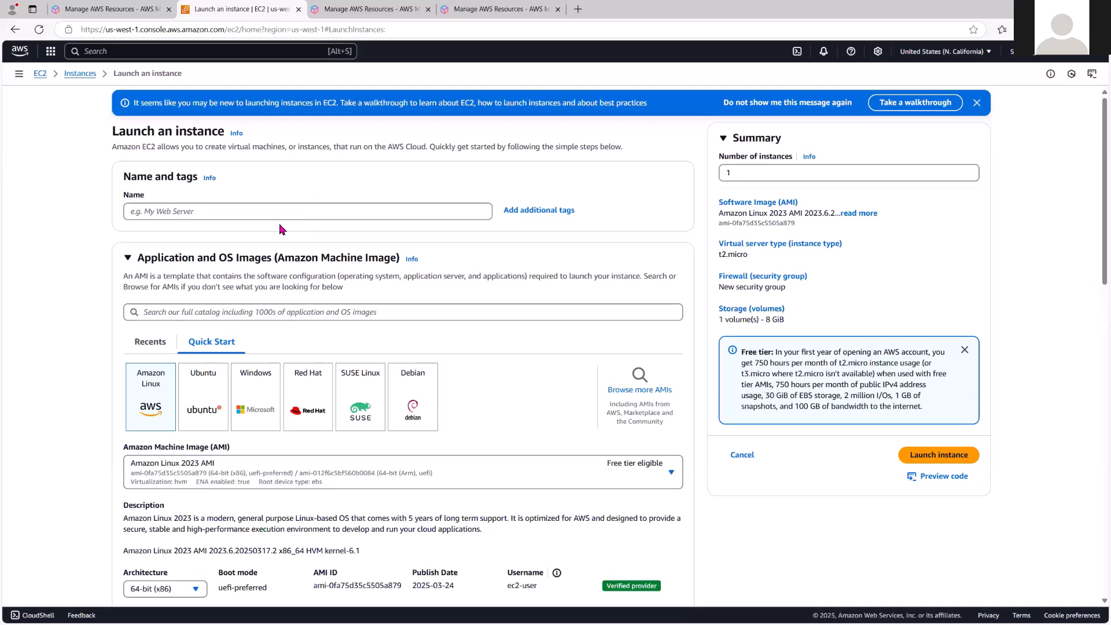
# Name the new instance VM1
pyautogui.scroll(-3, 32, 443)
pyautogui.scroll(3, 42, 404)
pyautogui.click(210, 212)
pyautogui.press('capslock')
pyautogui.write('V1')
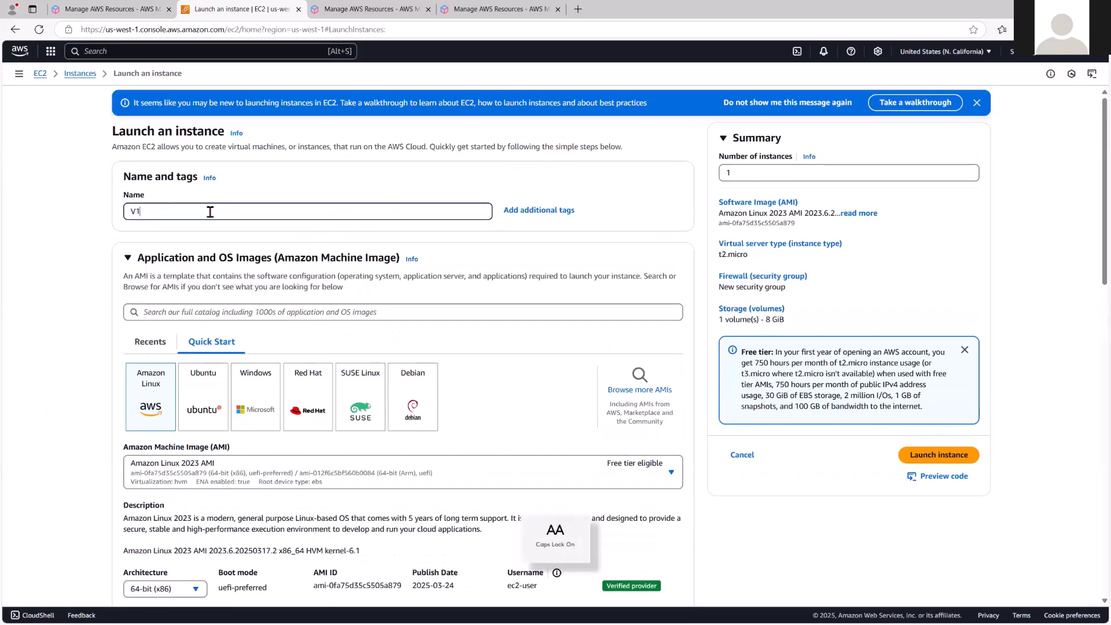
pyautogui.press('BackSpace')
pyautogui.write('V')
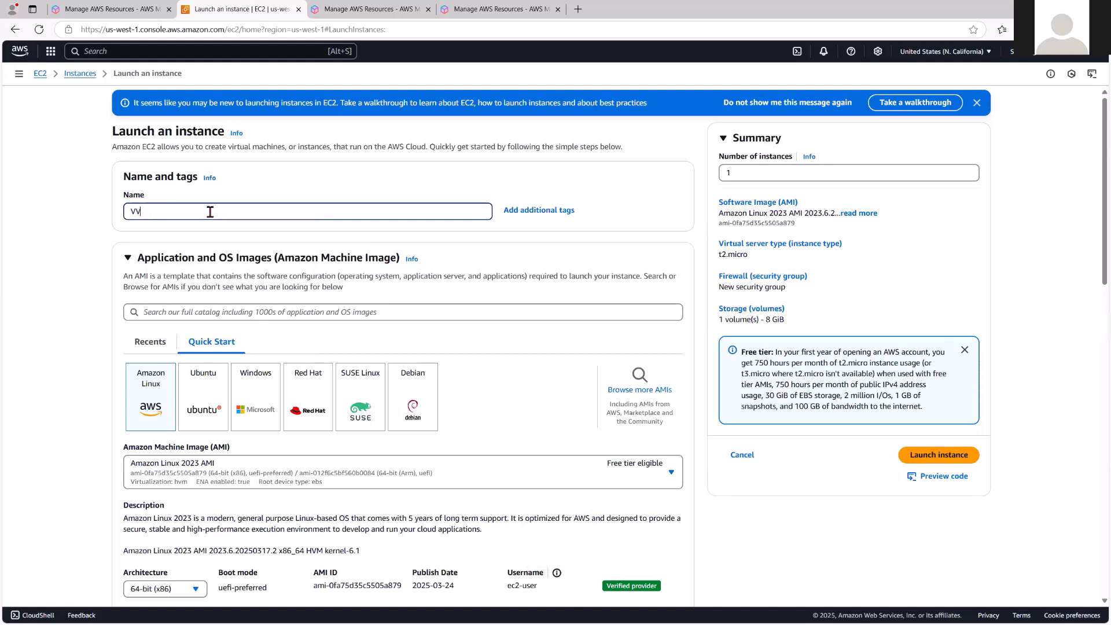
pyautogui.press('BackSpace')
pyautogui.write('M1')
pyautogui.click(96, 289)
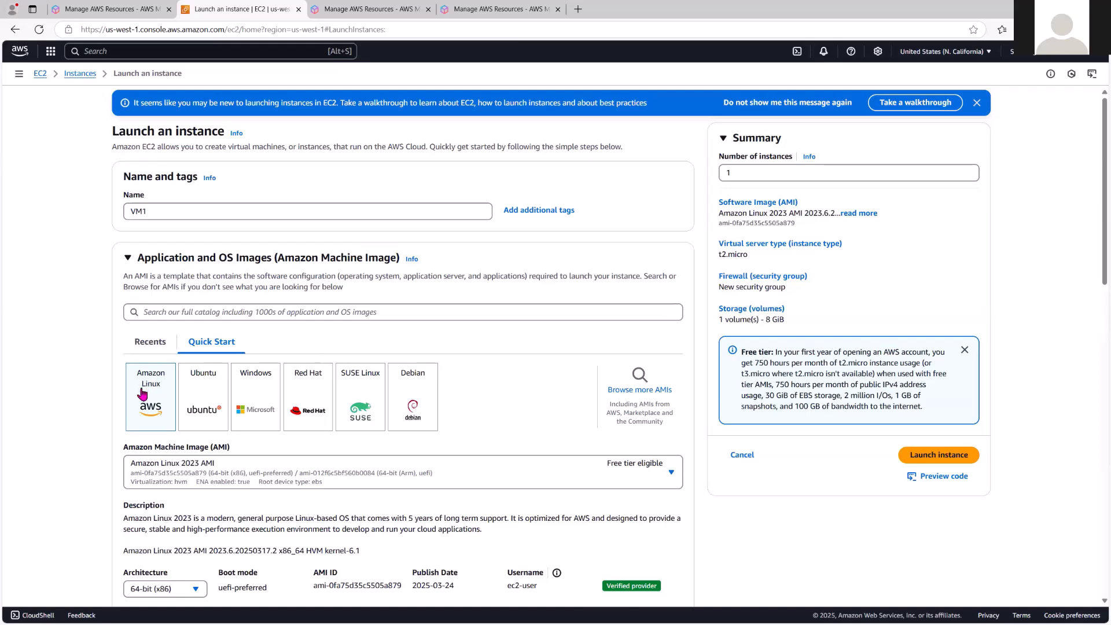
# Create a key pair named KeyMarch for the instance, with the private key in .ppk format
pyautogui.scroll(-3, 69, 385)
pyautogui.scroll(-5, 70, 385)
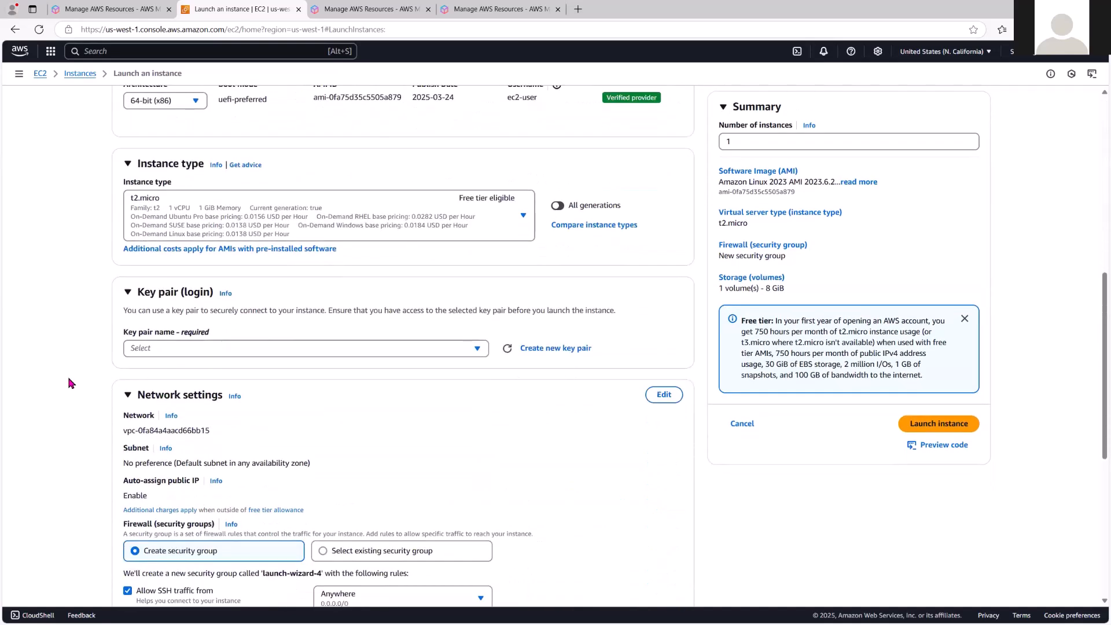
pyautogui.scroll(-2, 373, 293)
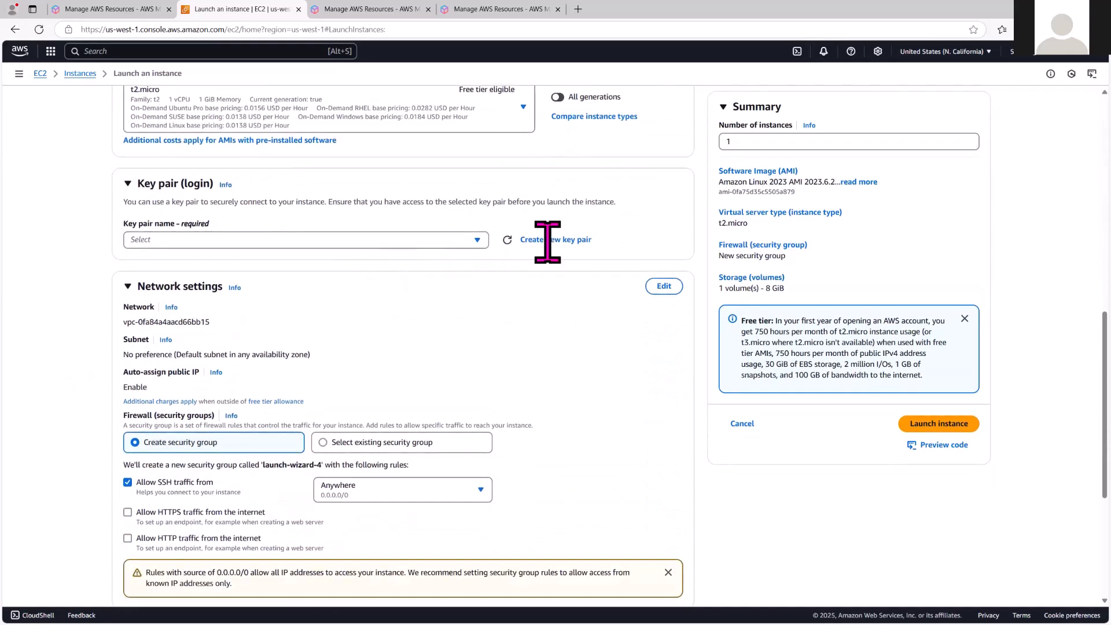
pyautogui.click(551, 240)
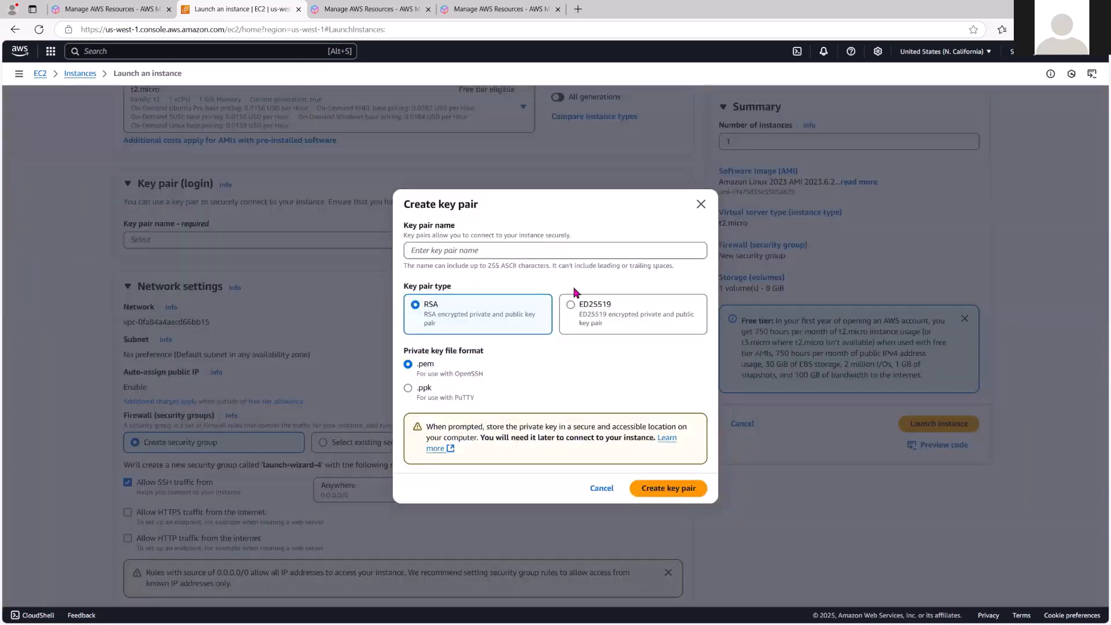
pyautogui.click(512, 244)
pyautogui.press('capslock')
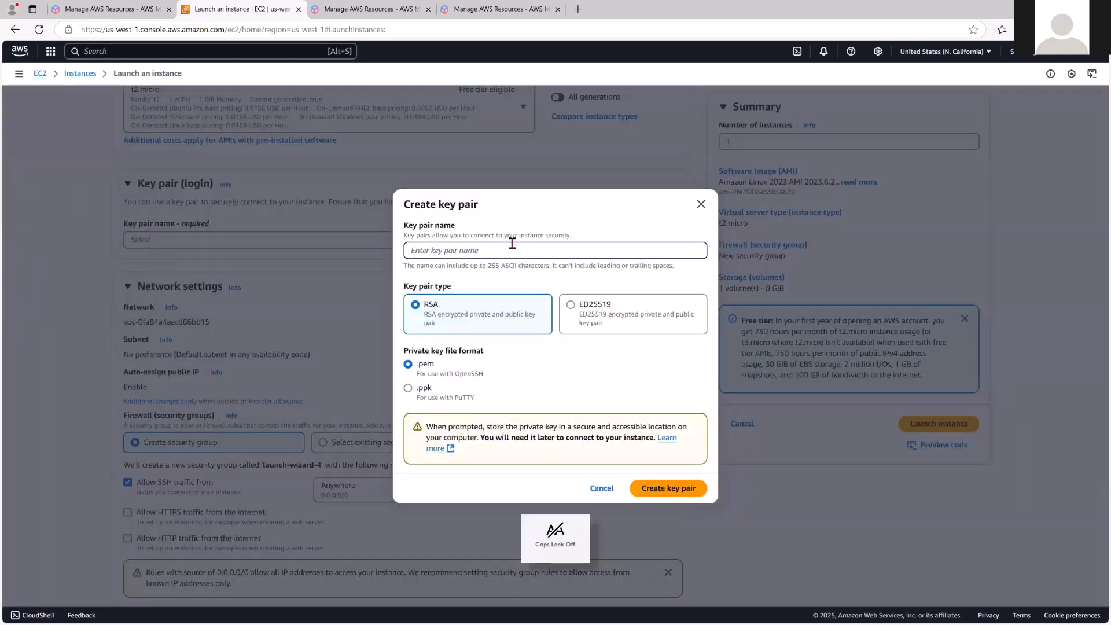
pyautogui.write('k')
pyautogui.press('capslock')
pyautogui.press('BackSpace')
pyautogui.write('KeyMarch')
pyautogui.click(410, 389)
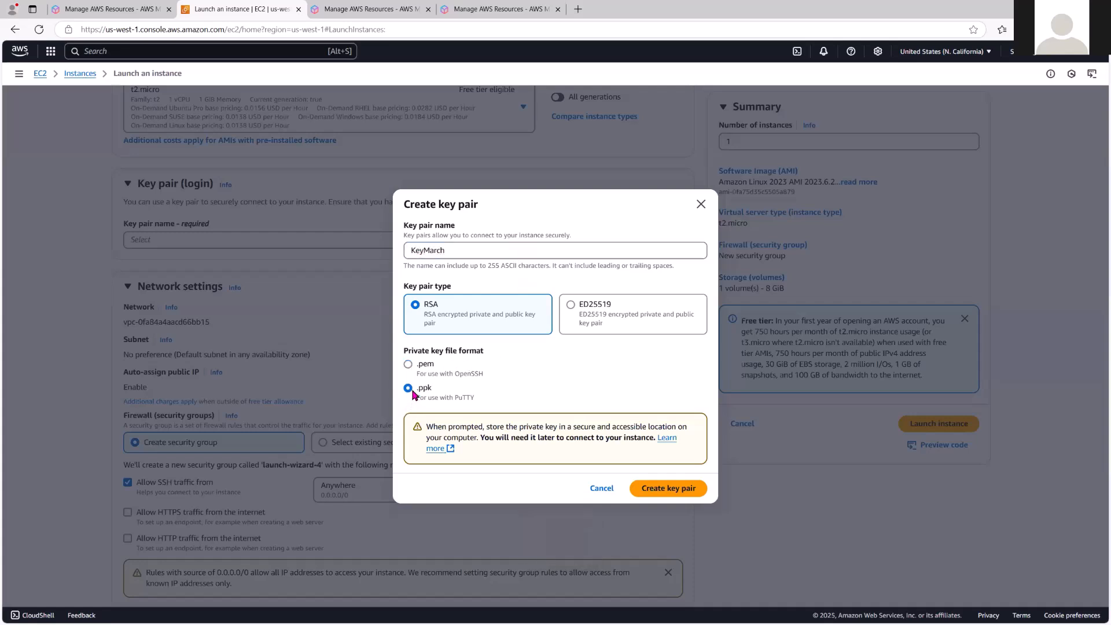
pyautogui.click(685, 494)
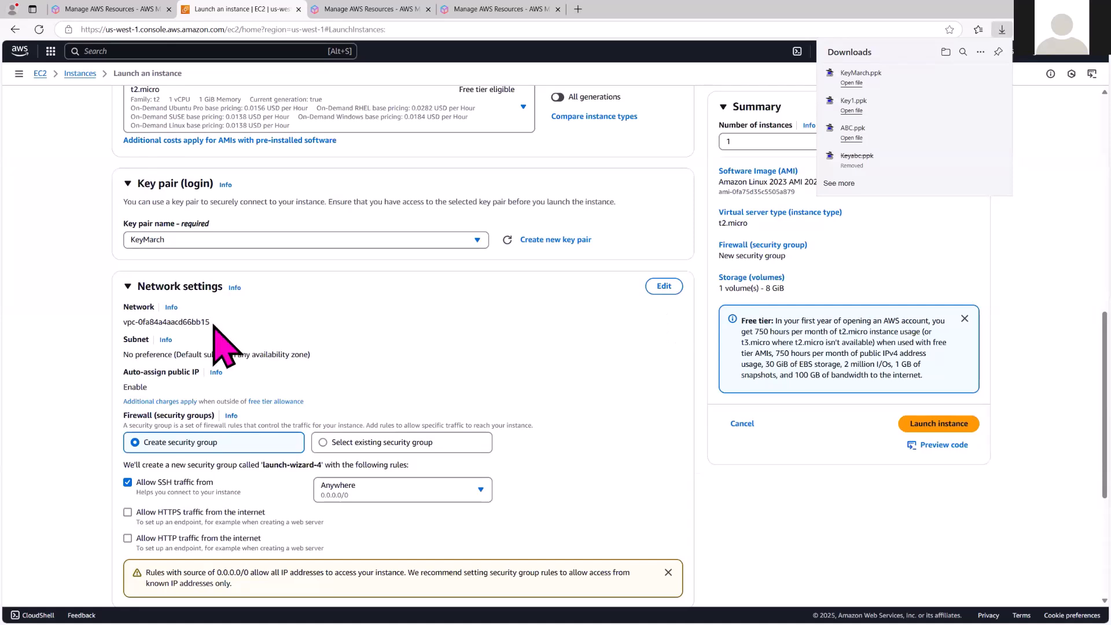
# Edit the instance's network settings to place it in the Sub1 subnet of the default VPC
pyautogui.click(665, 287)
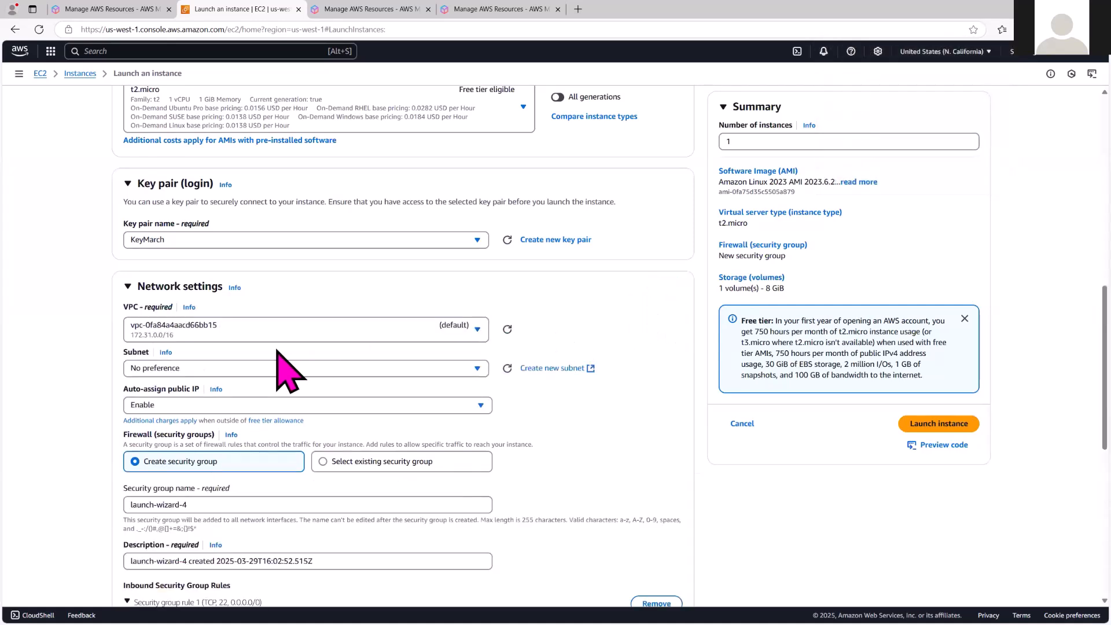
pyautogui.click(218, 369)
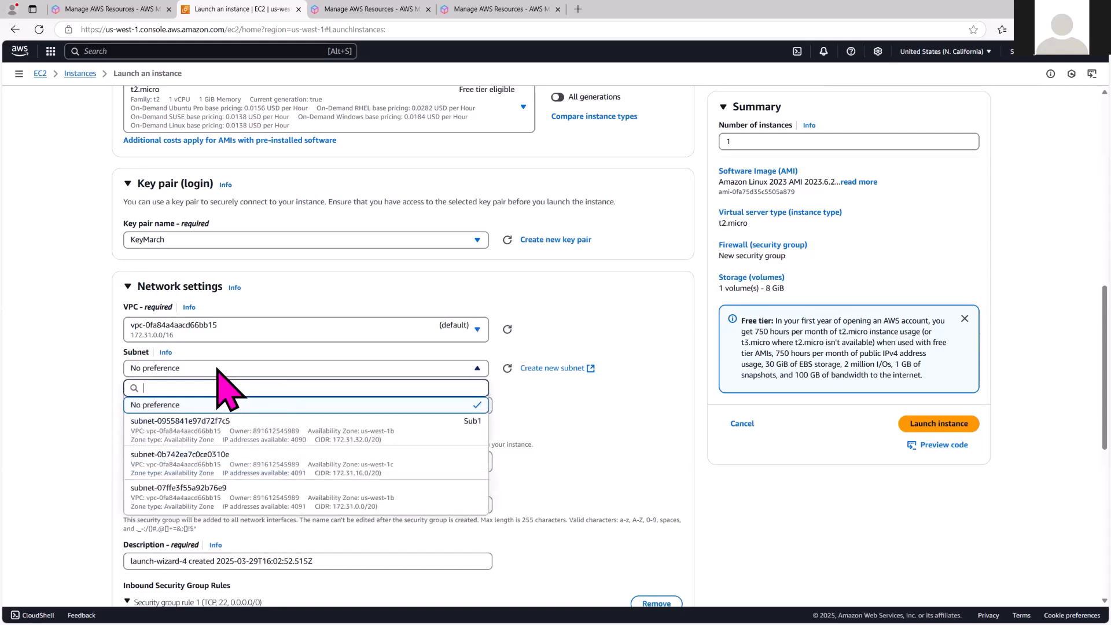
pyautogui.click(454, 428)
pyautogui.scroll(-4, 609, 415)
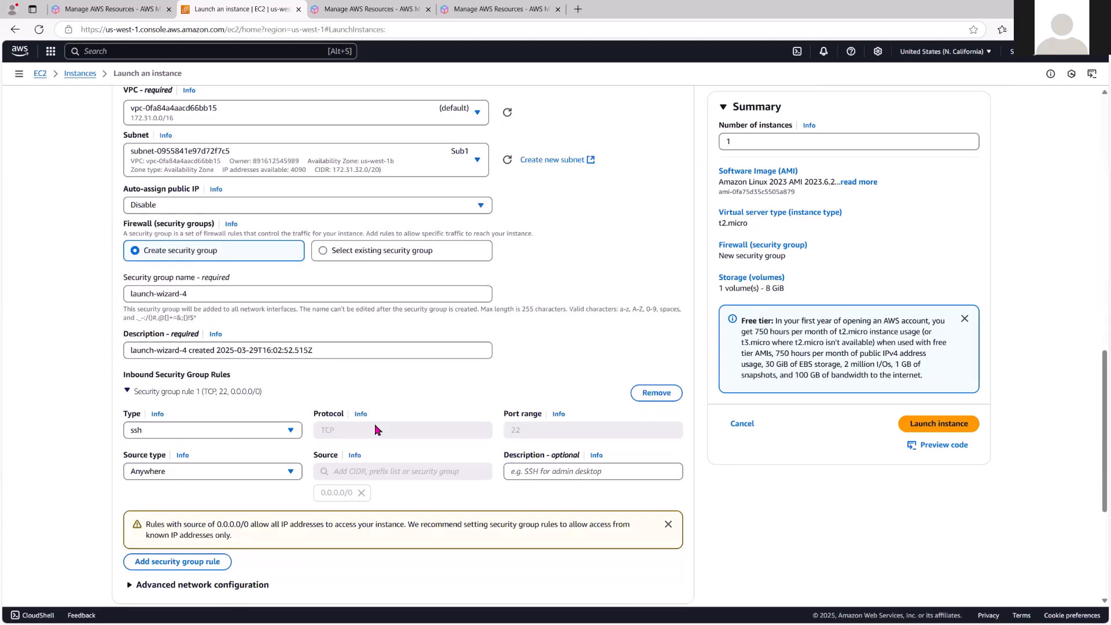
# Review the remaining network and storage settings, launch the VM1 instance, and open the list of instances
pyautogui.scroll(1, 470, 346)
pyautogui.scroll(-1, 472, 344)
pyautogui.scroll(-2, 405, 428)
pyautogui.scroll(-3, 686, 396)
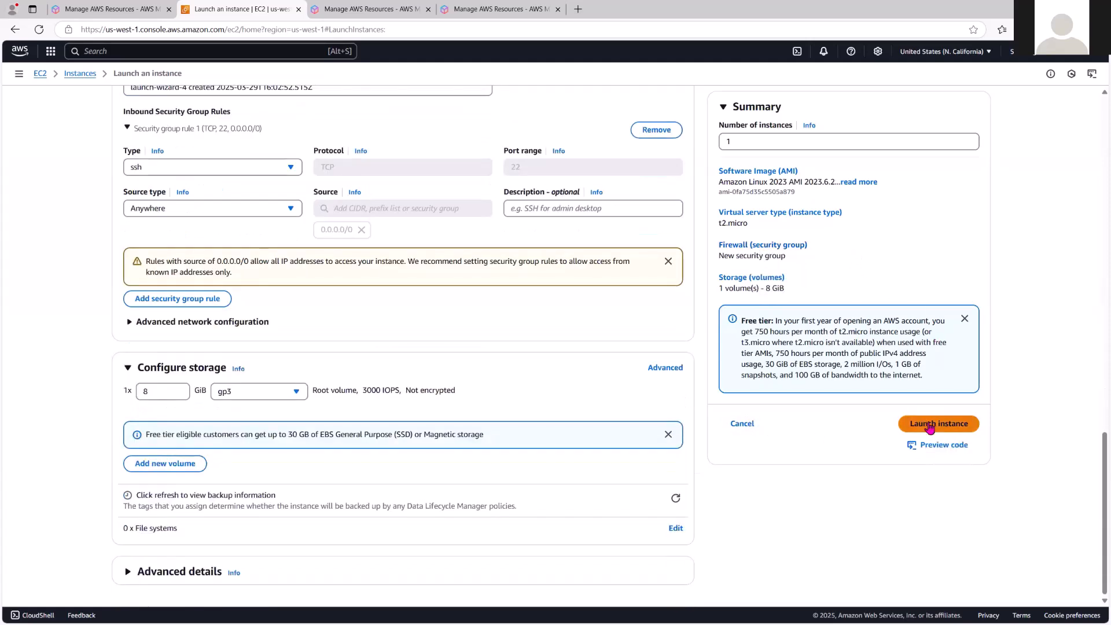
pyautogui.click(939, 425)
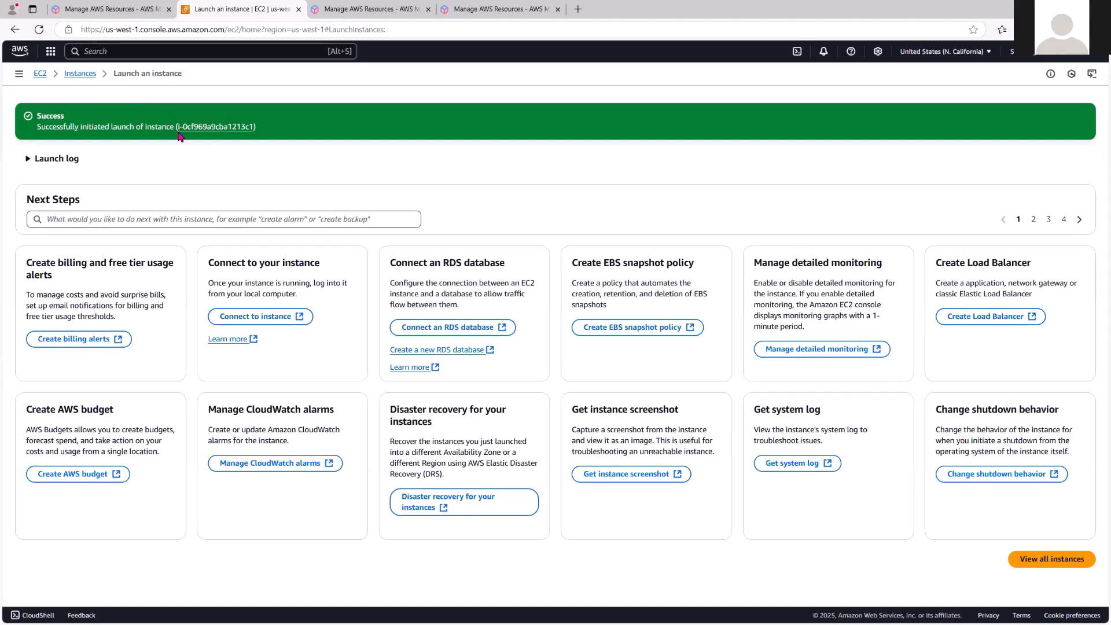
pyautogui.click(82, 77)
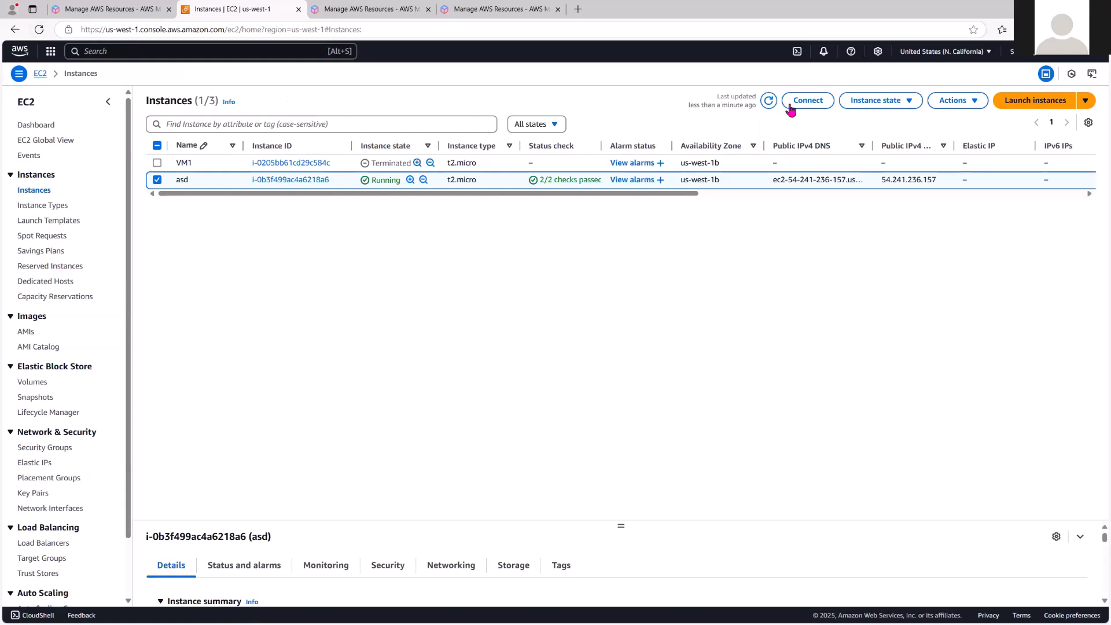
# Refresh the instance list, examine the IP address details of the running VM1, and return to the list
pyautogui.click(769, 100)
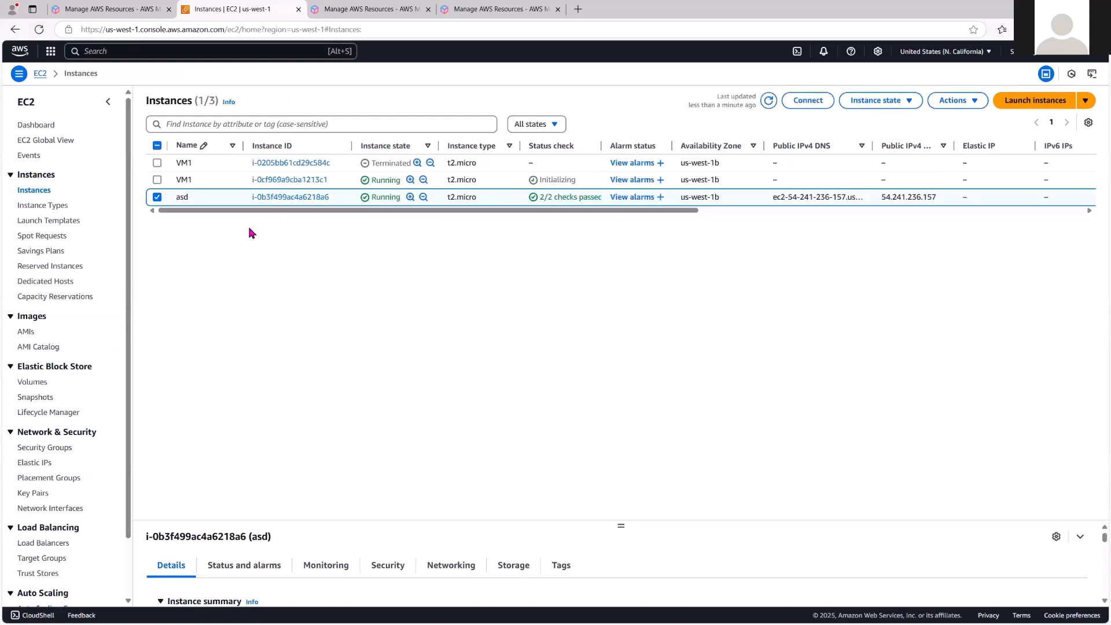
pyautogui.click(286, 180)
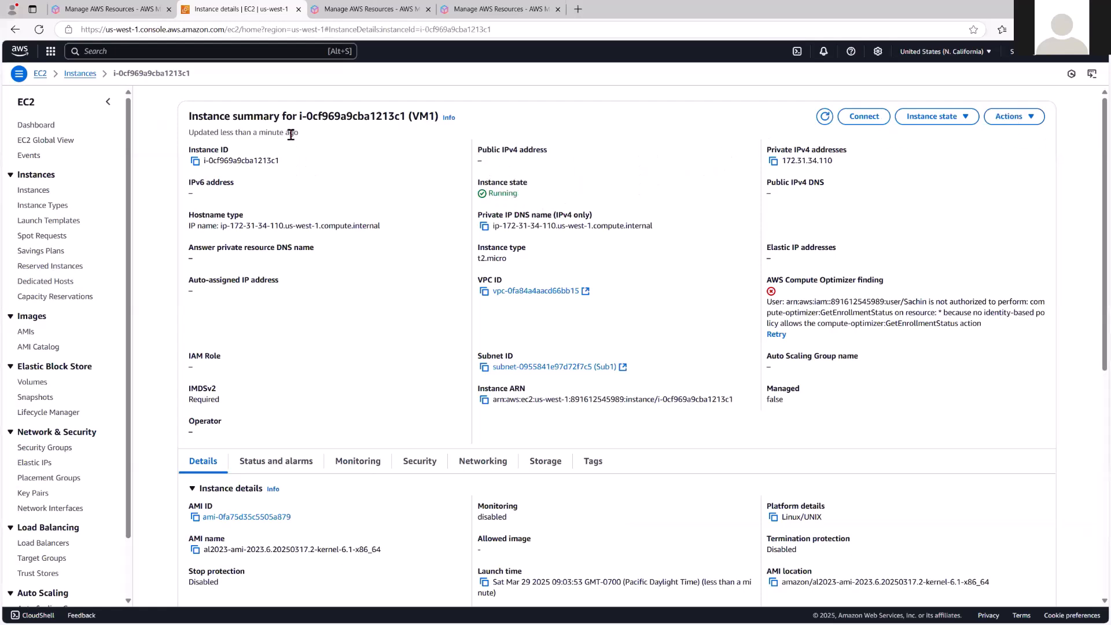
pyautogui.click(80, 74)
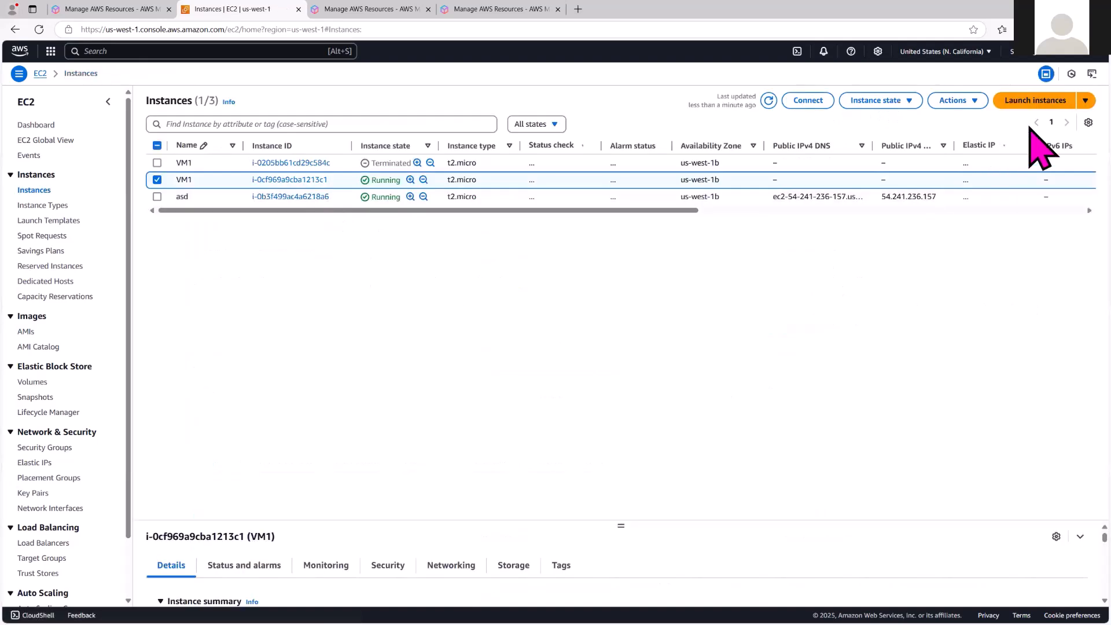
# Start launching another instance and name it VM4
pyautogui.click(1036, 104)
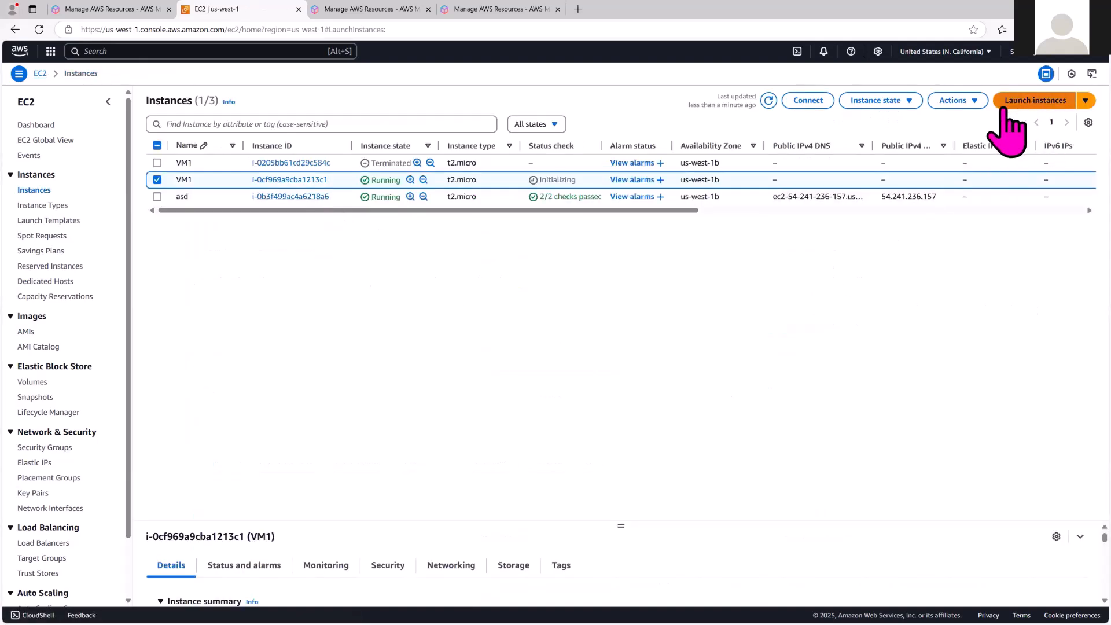
pyautogui.click(202, 180)
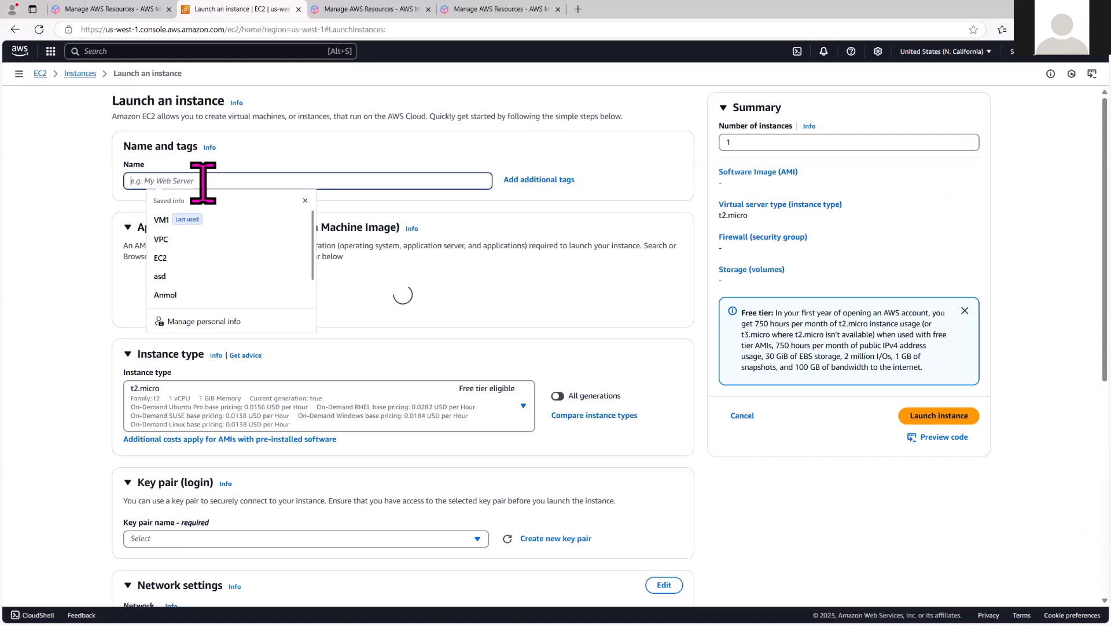
pyautogui.press('capslock')
pyautogui.write('V')
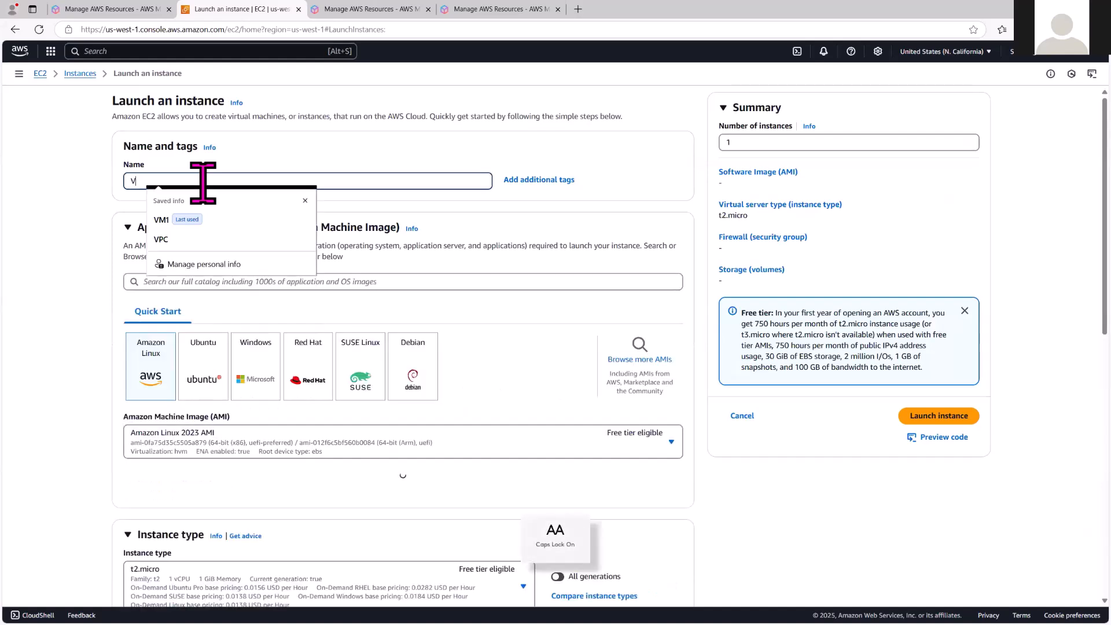
pyautogui.write('M;4')
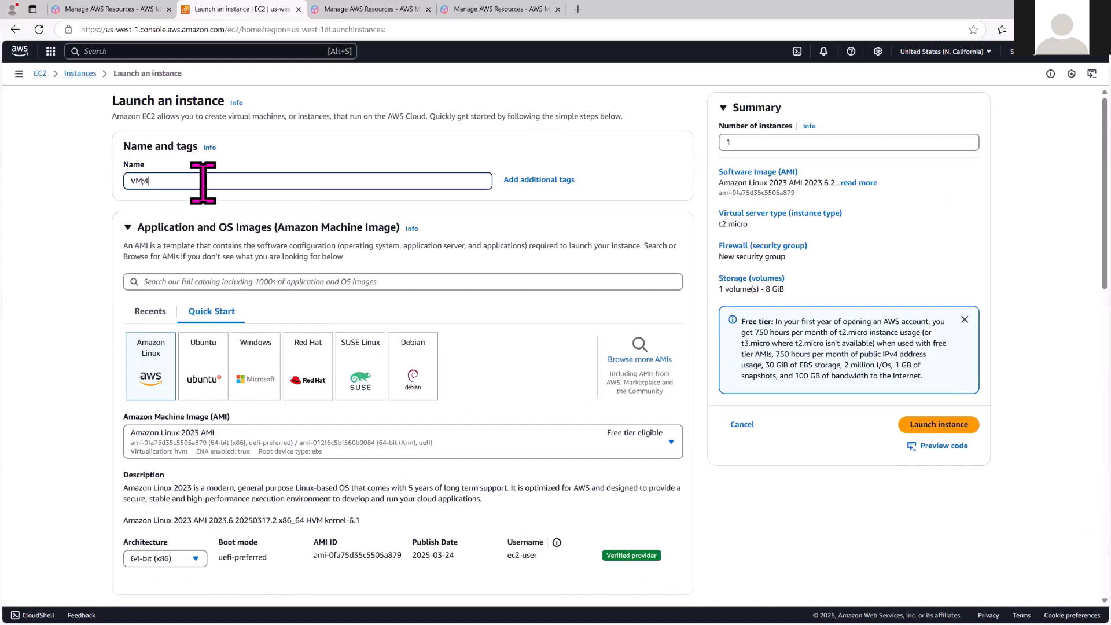
pyautogui.click(88, 252)
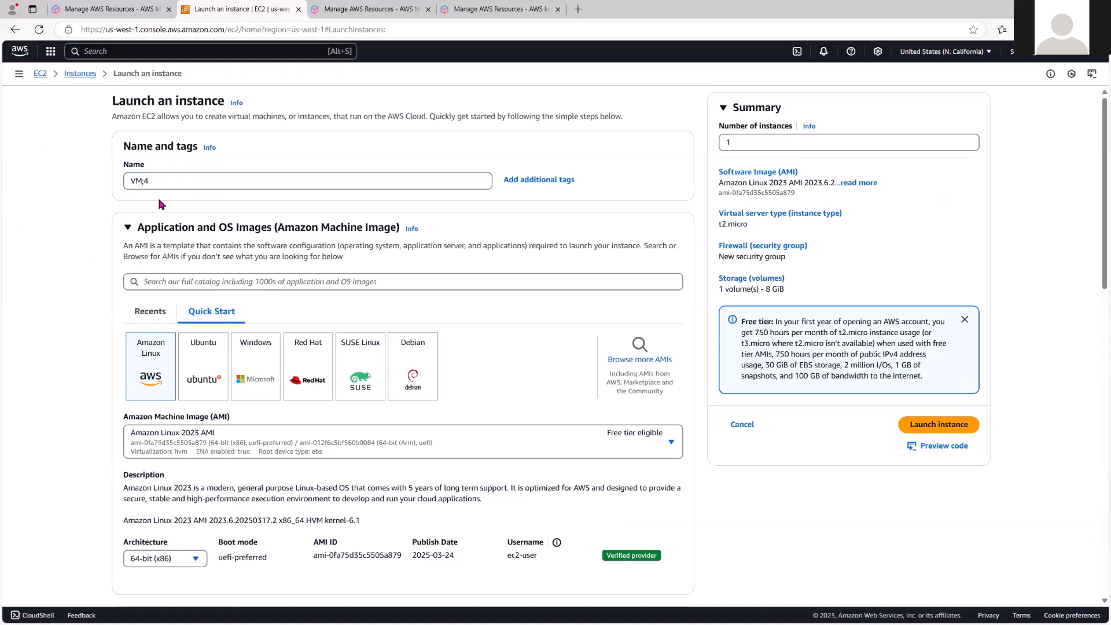
pyautogui.click(168, 180)
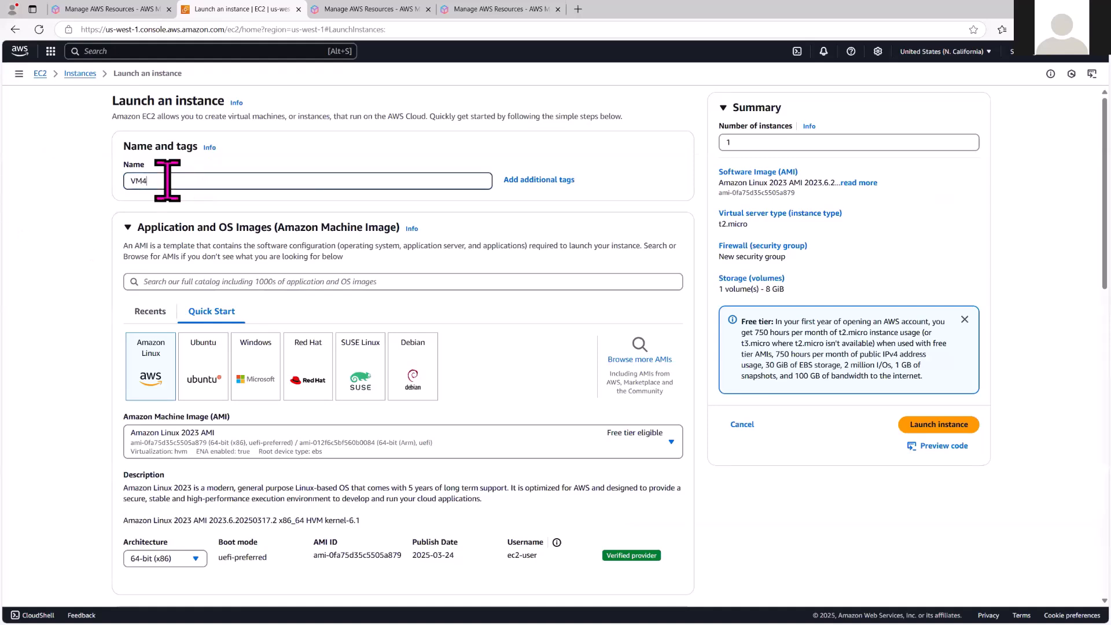
pyautogui.click(82, 322)
# Select the existing KeyMarch key pair for the new instance, keeping the Amazon Linux image and t2.micro type
pyautogui.scroll(-5, 70, 342)
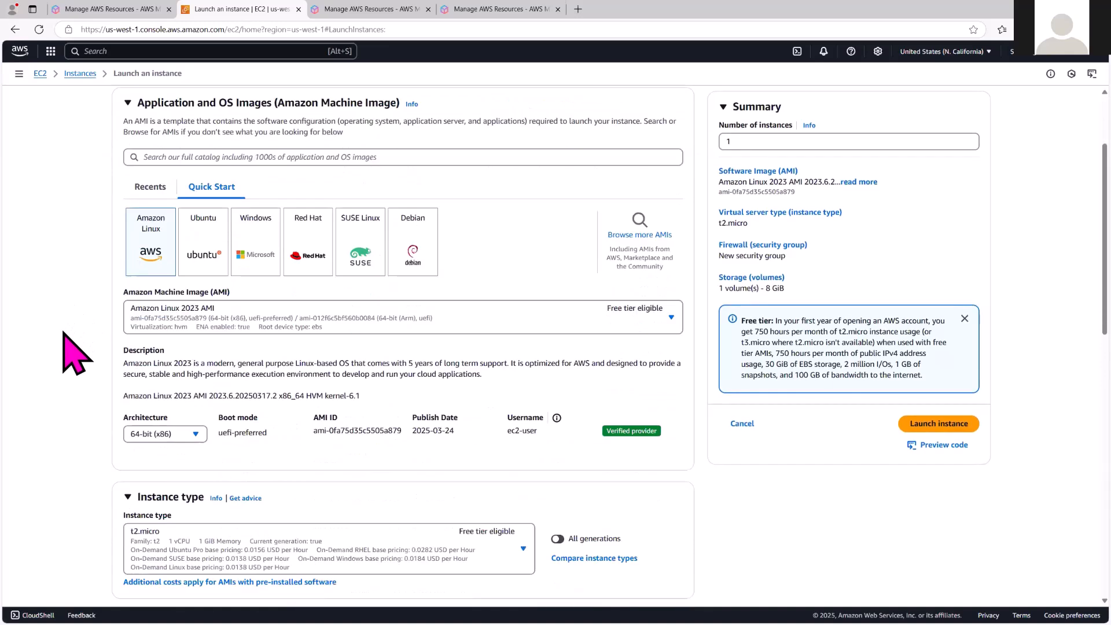
pyautogui.scroll(-2, 260, 327)
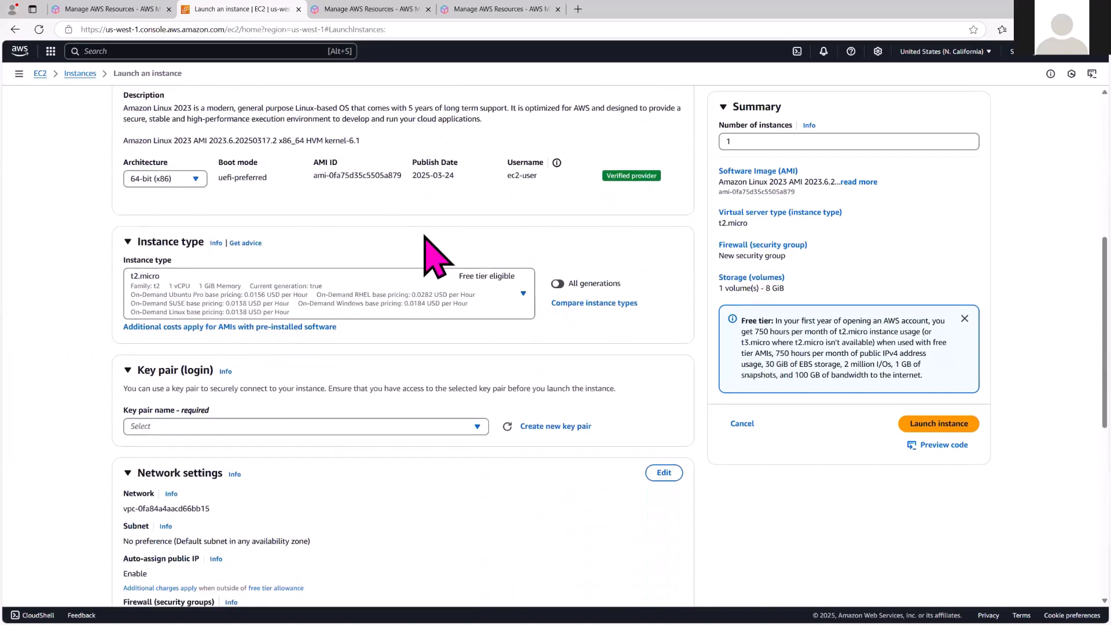
pyautogui.scroll(-2, 425, 250)
pyautogui.click(443, 318)
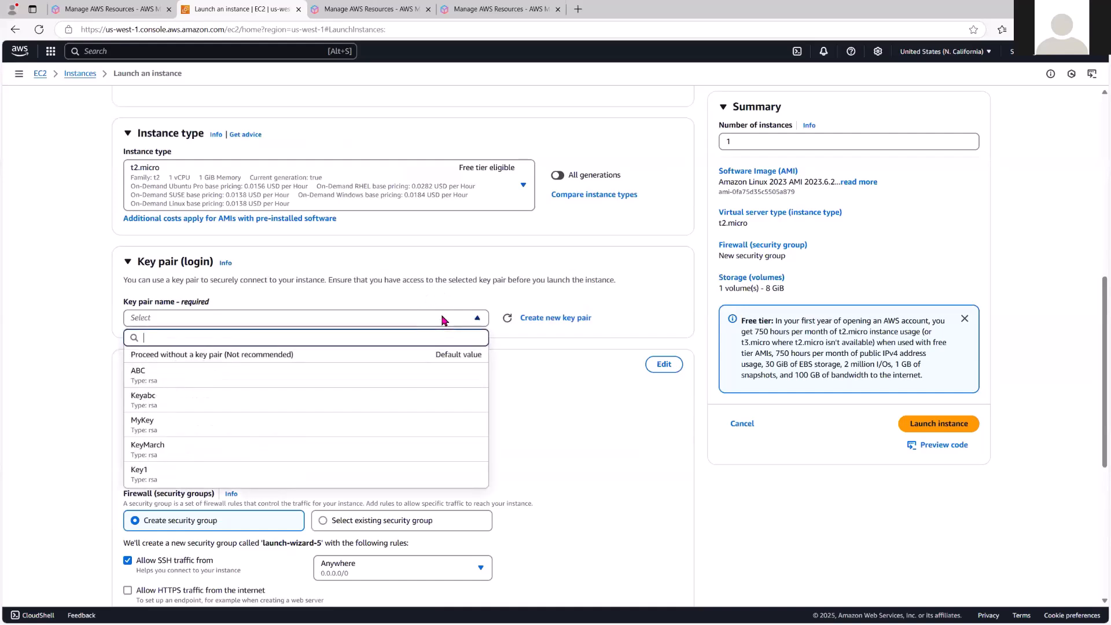
pyautogui.click(248, 449)
# Edit the network settings to place the instance in the Sub1 subnet and enable auto-assignment of a public IP
pyautogui.scroll(-2, 45, 364)
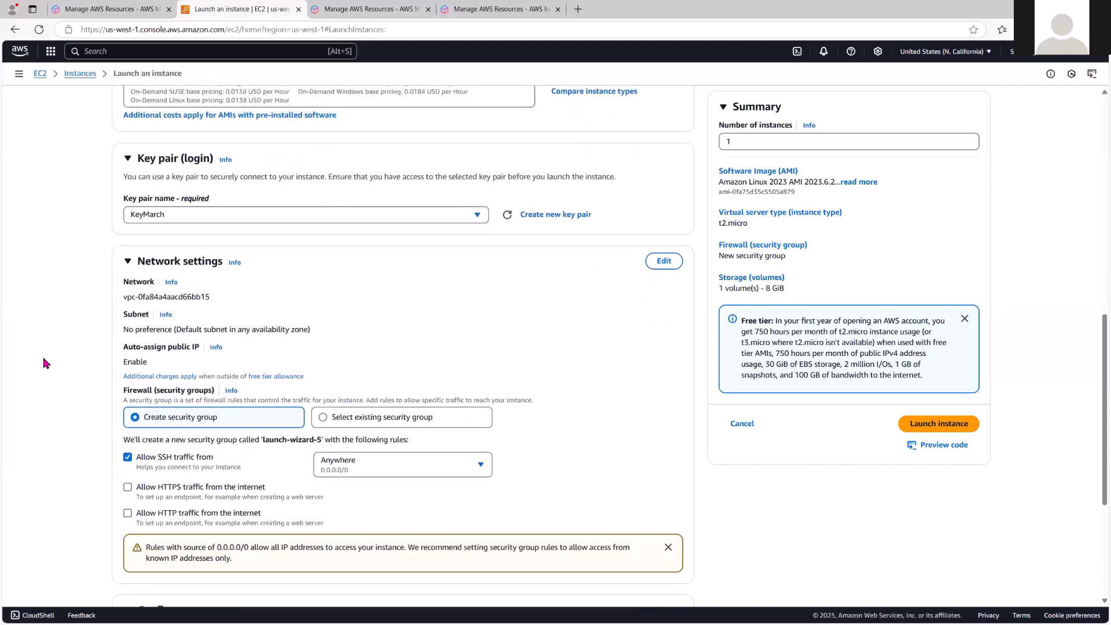
pyautogui.click(664, 260)
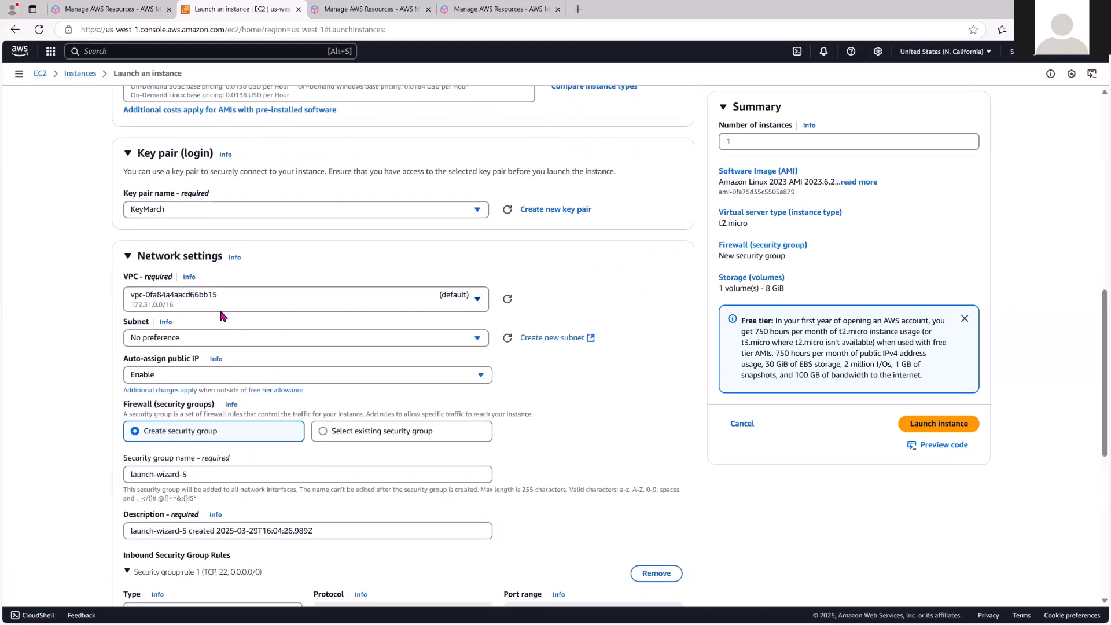
pyautogui.click(193, 342)
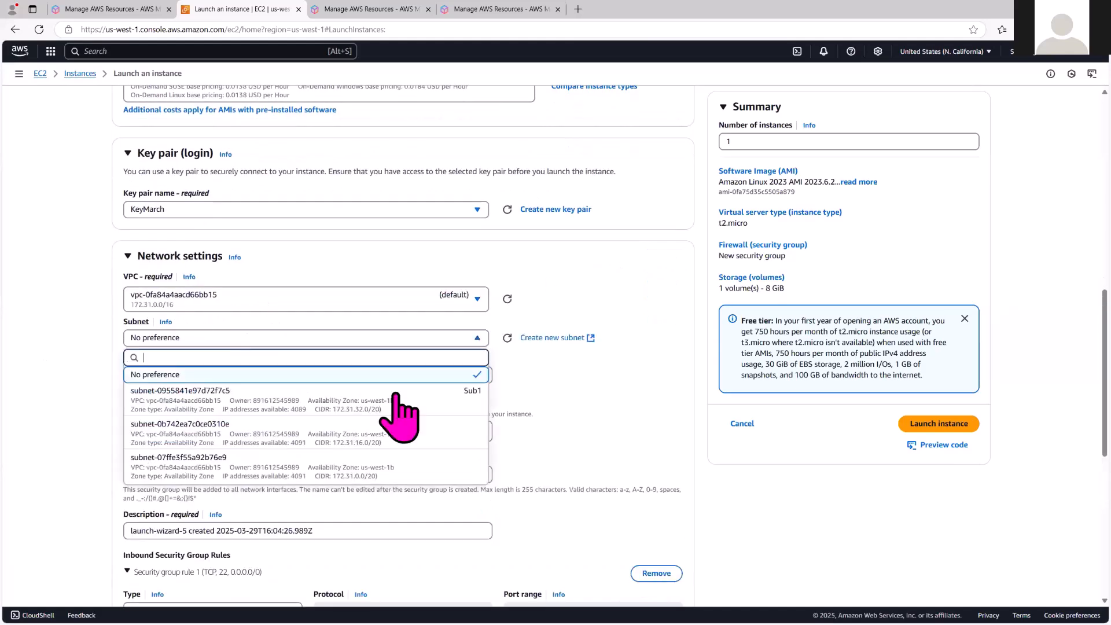
pyautogui.click(460, 399)
pyautogui.click(254, 393)
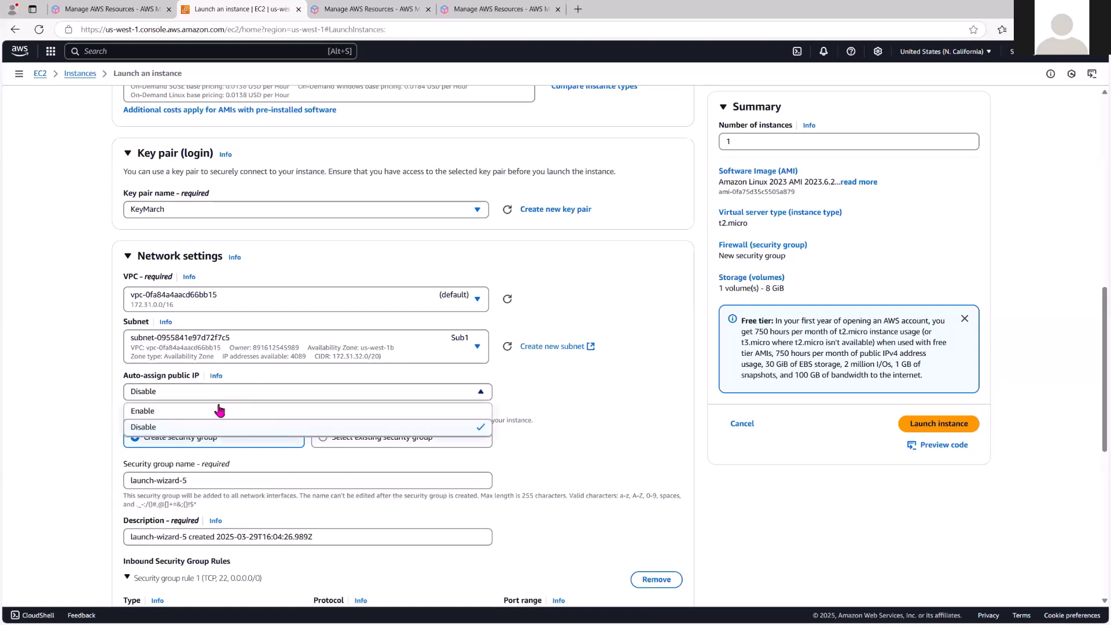
pyautogui.click(192, 412)
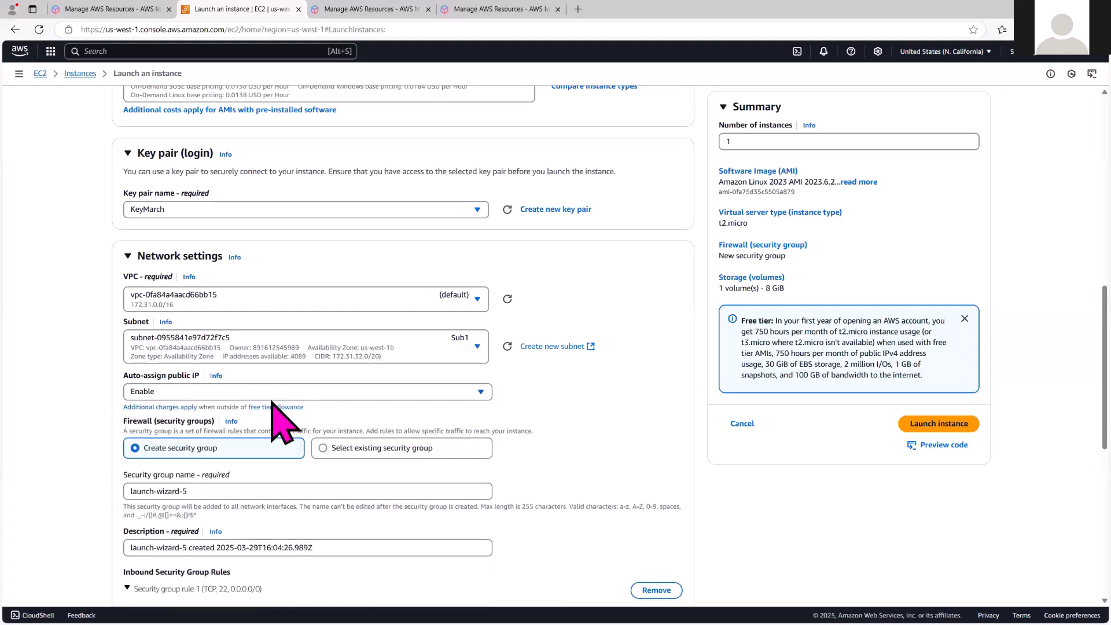
# Assign the existing security group launch-wizard-4 to the instance instead of creating a new one
pyautogui.scroll(-2, 637, 428)
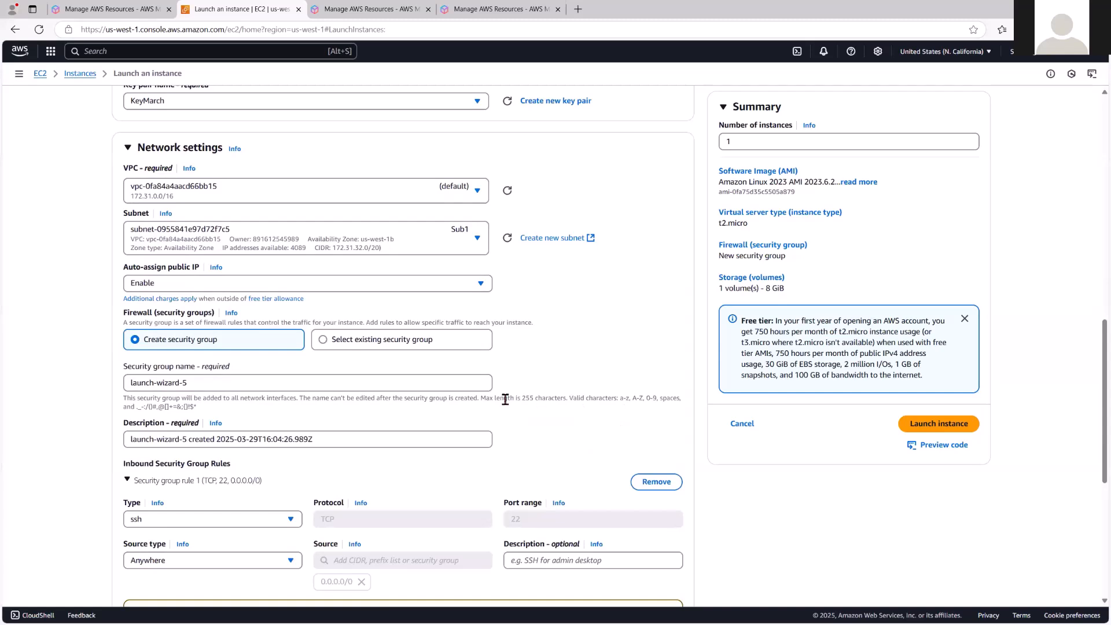
pyautogui.click(372, 346)
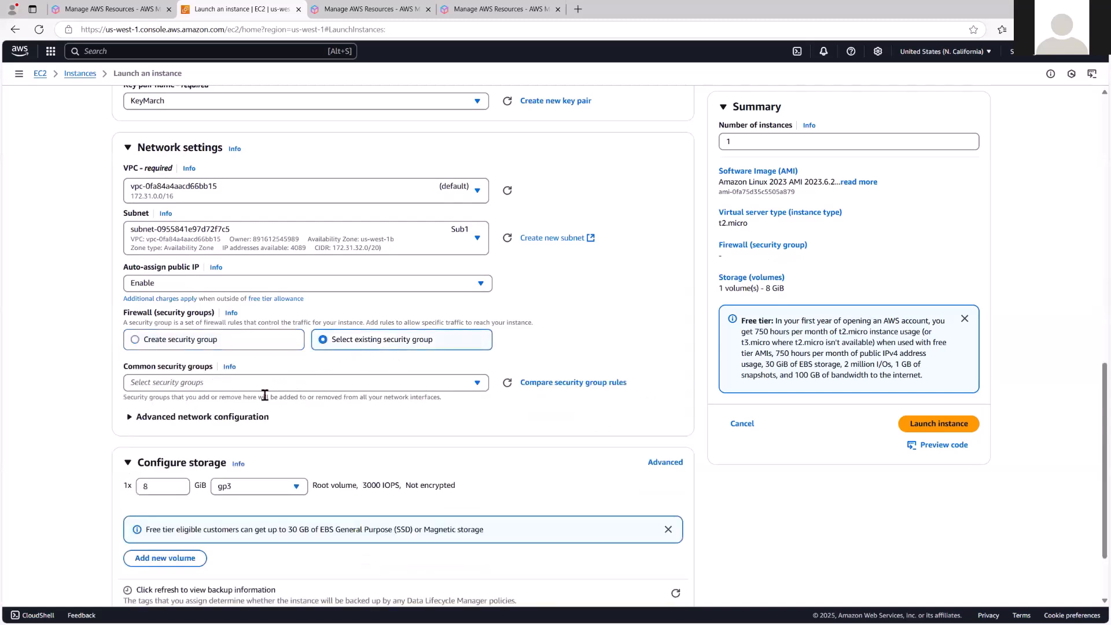
pyautogui.click(286, 384)
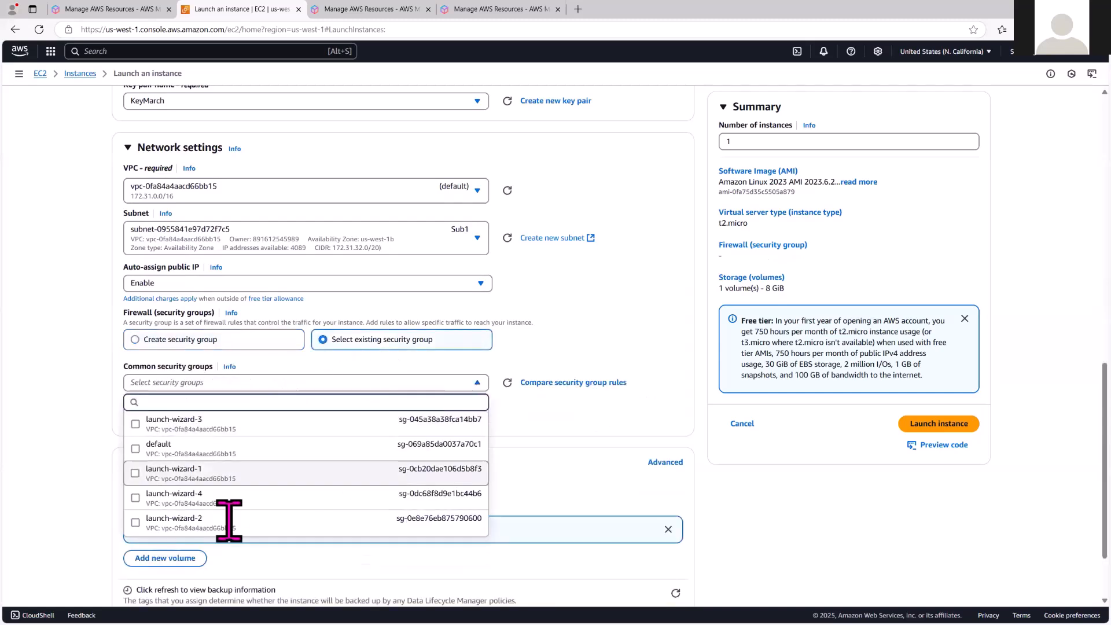
pyautogui.click(238, 500)
# Launch the VM4 instance and refresh the list of instances
pyautogui.scroll(-2, 513, 481)
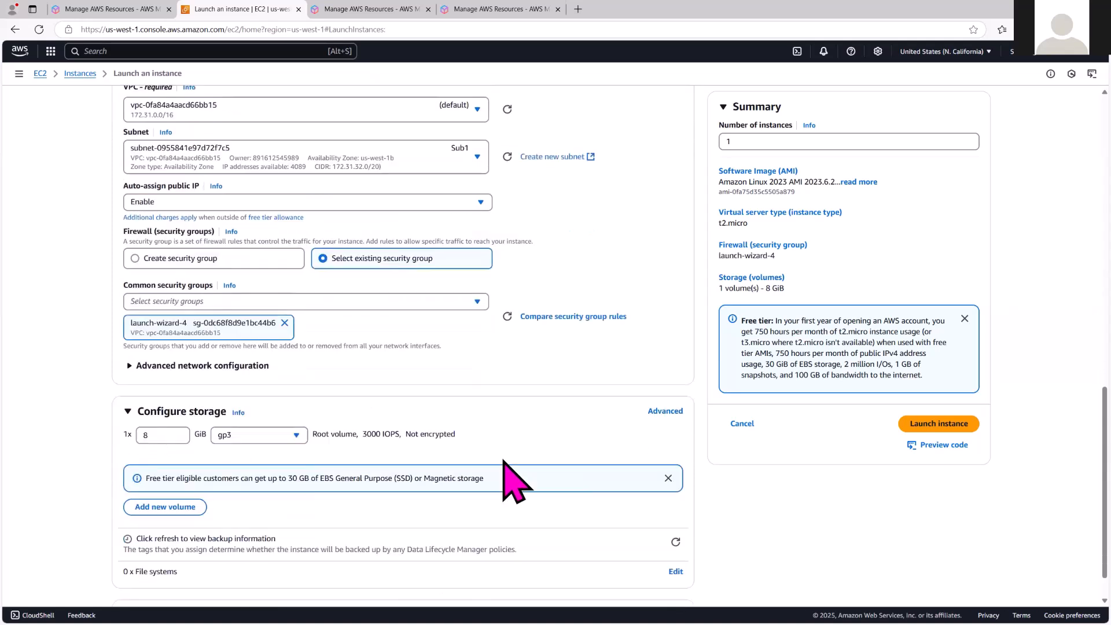
pyautogui.click(917, 426)
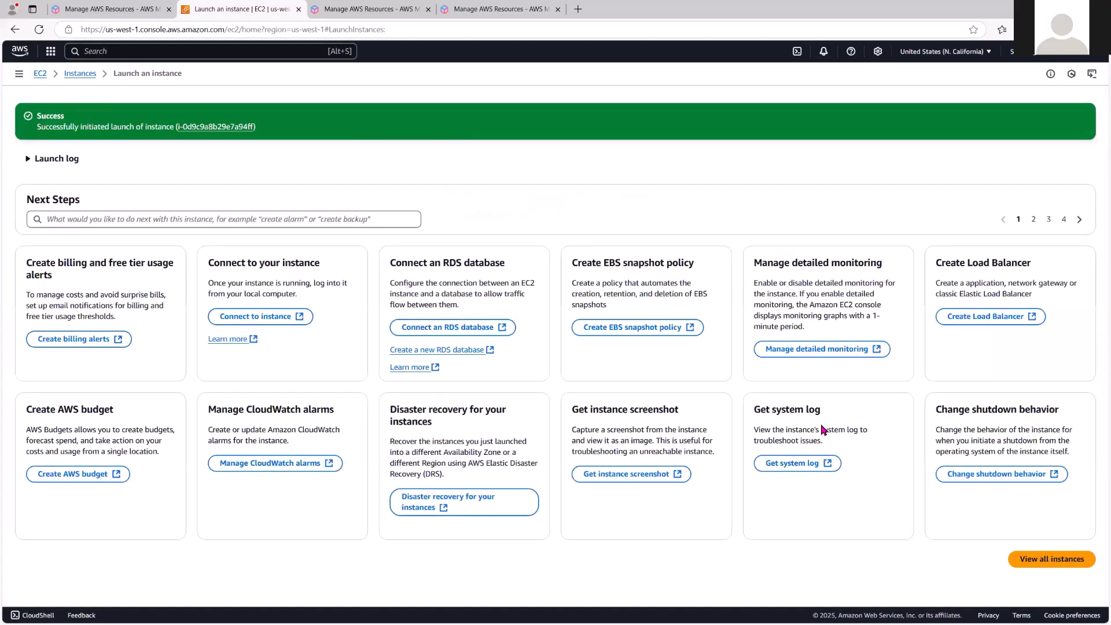
pyautogui.click(76, 77)
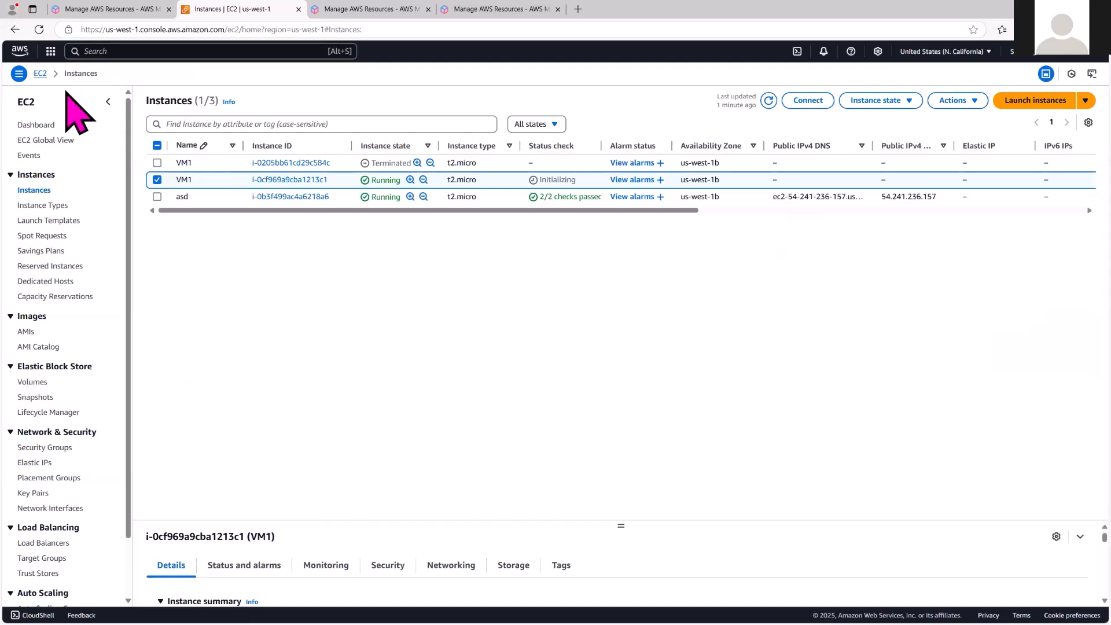
pyautogui.click(770, 102)
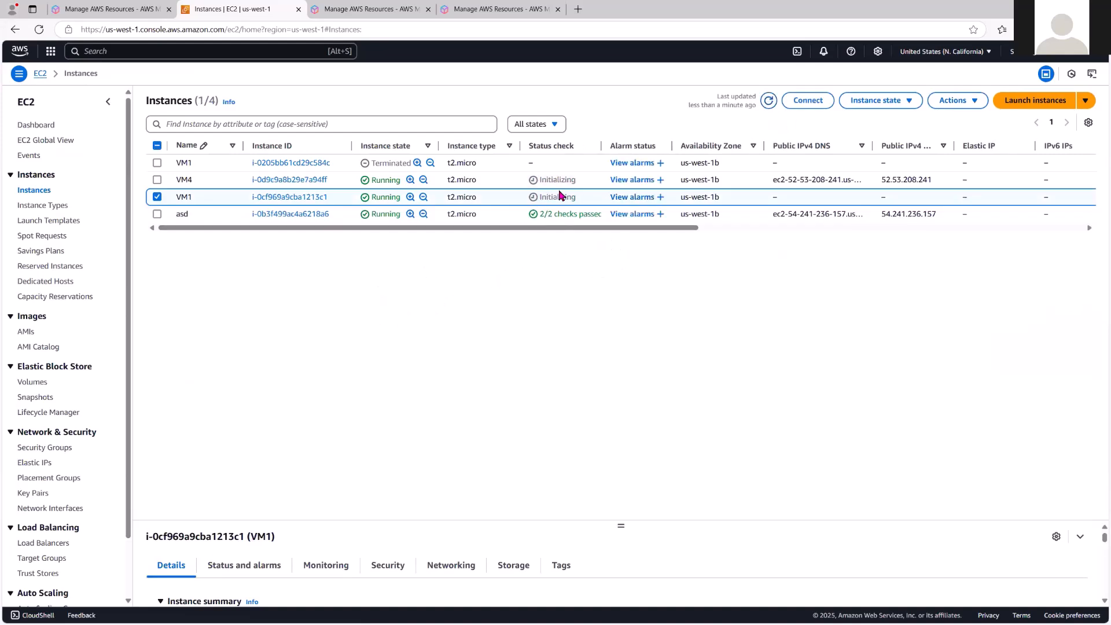
# Copy VM4's public IPv4 address from its details and paste it as the host name in PuTTY
pyautogui.click(301, 180)
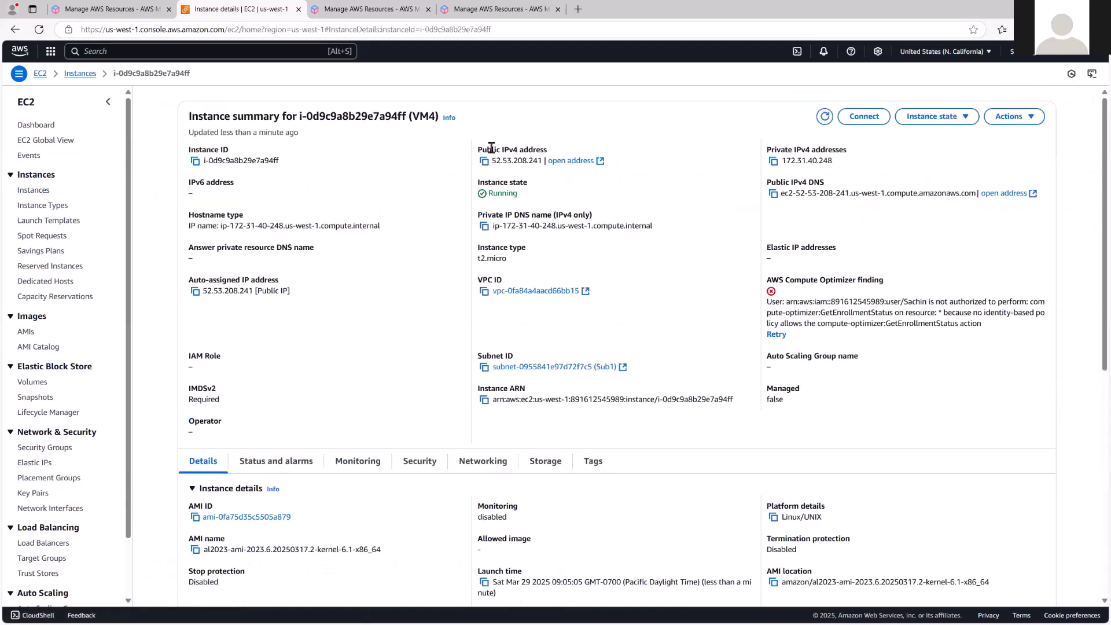
pyautogui.click(485, 162)
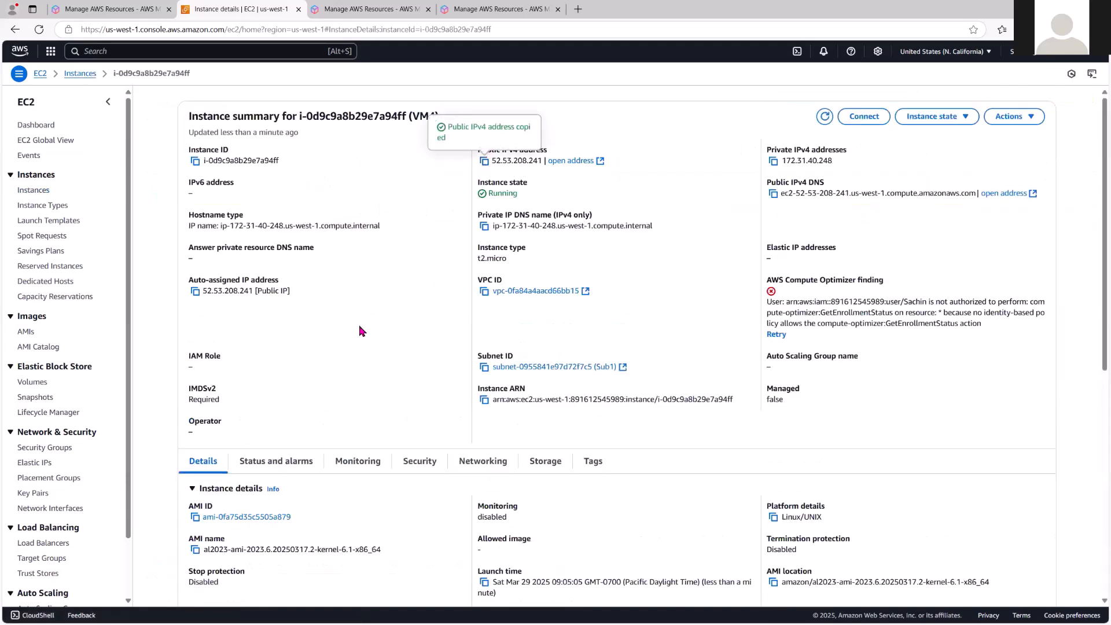
pyautogui.click(77, 74)
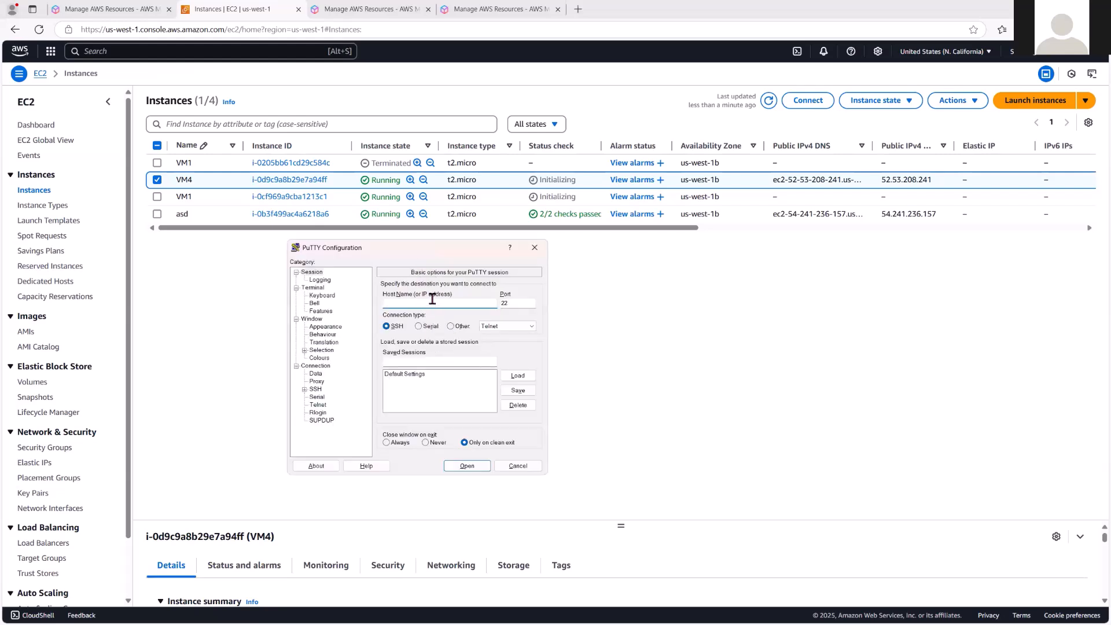
pyautogui.rightClick(435, 301)
pyautogui.click(461, 345)
# Load the KeyMarch private key file from Downloads as the SSH authentication credential and open the PuTTY session
pyautogui.click(305, 389)
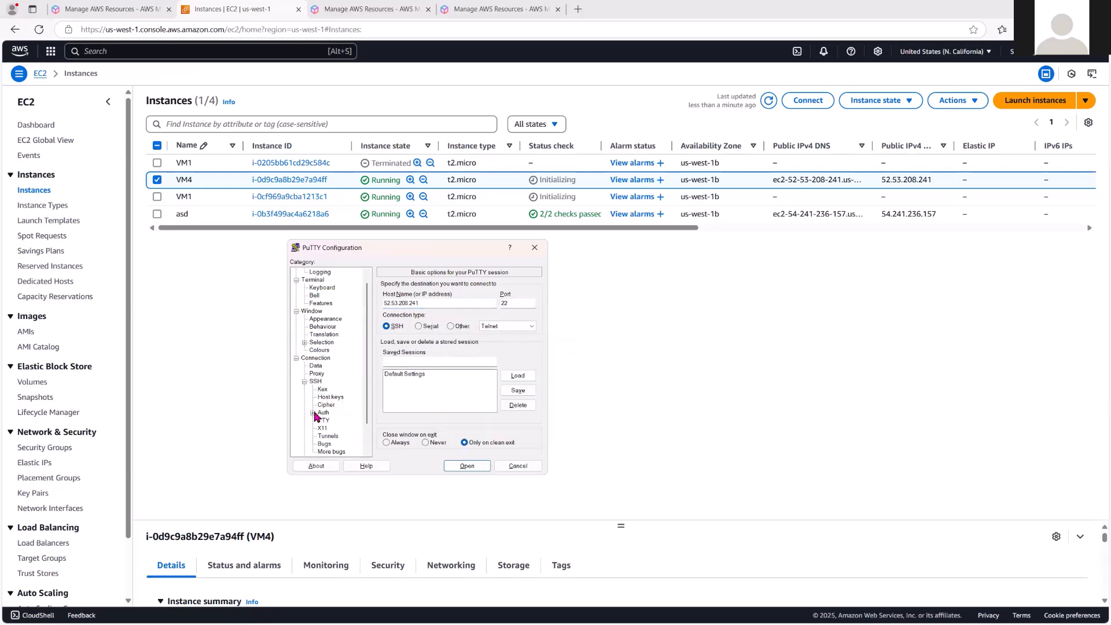
pyautogui.click(313, 412)
pyautogui.click(334, 421)
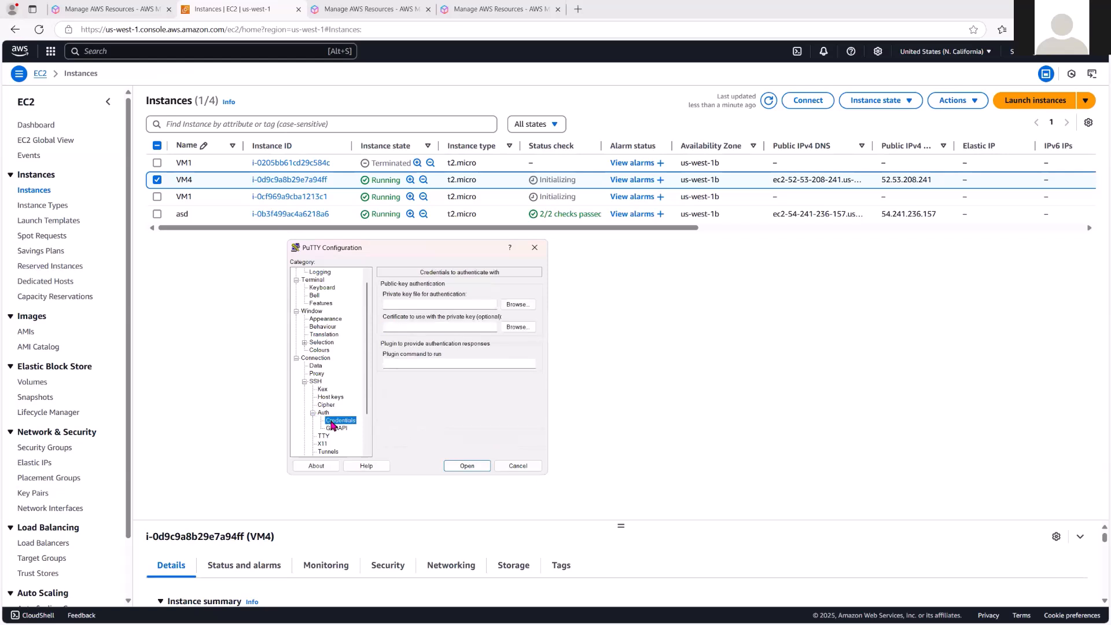
pyautogui.click(519, 305)
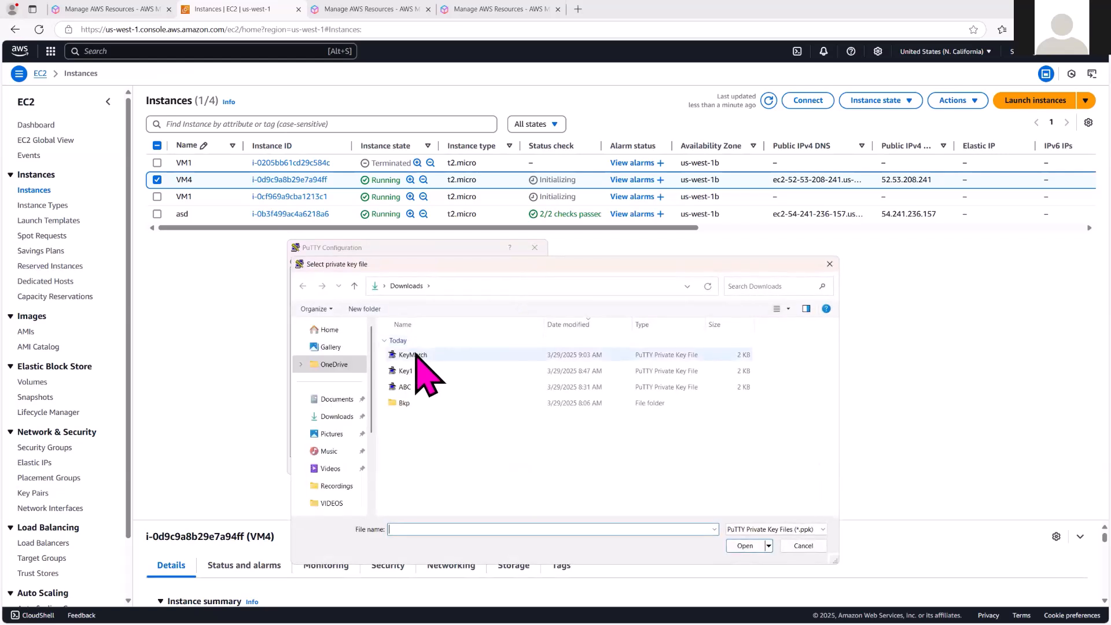
pyautogui.doubleClick(413, 354)
pyautogui.click(462, 466)
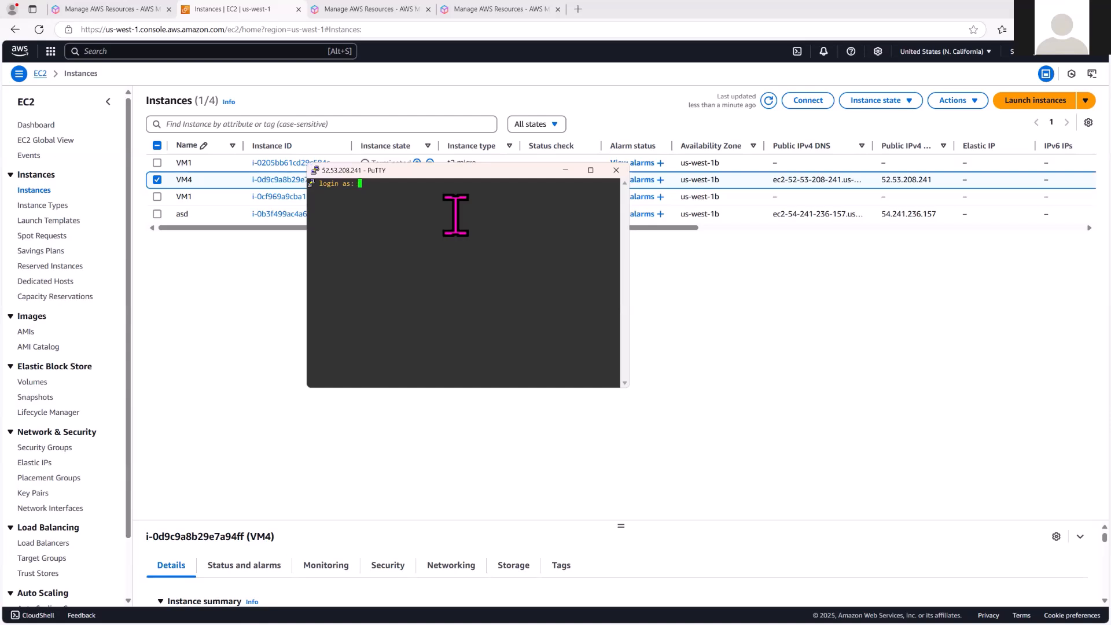
# Try to log in as ec2-userr and restart the PuTTY session
pyautogui.press('capslock')
pyautogui.write('ec2')
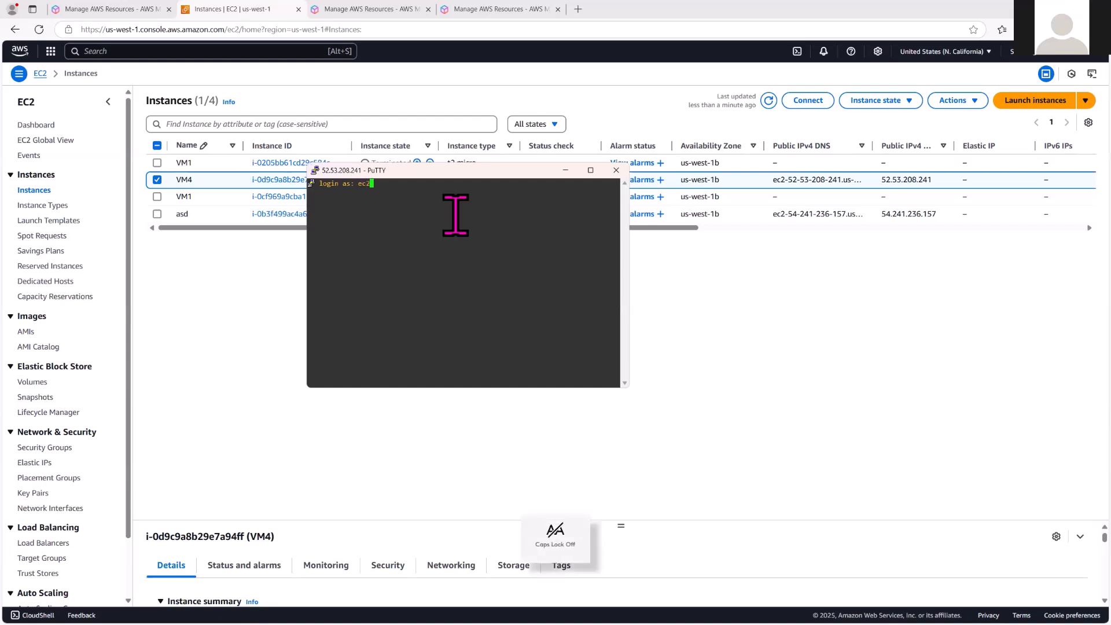
pyautogui.write('-userr')
pyautogui.press('Return')
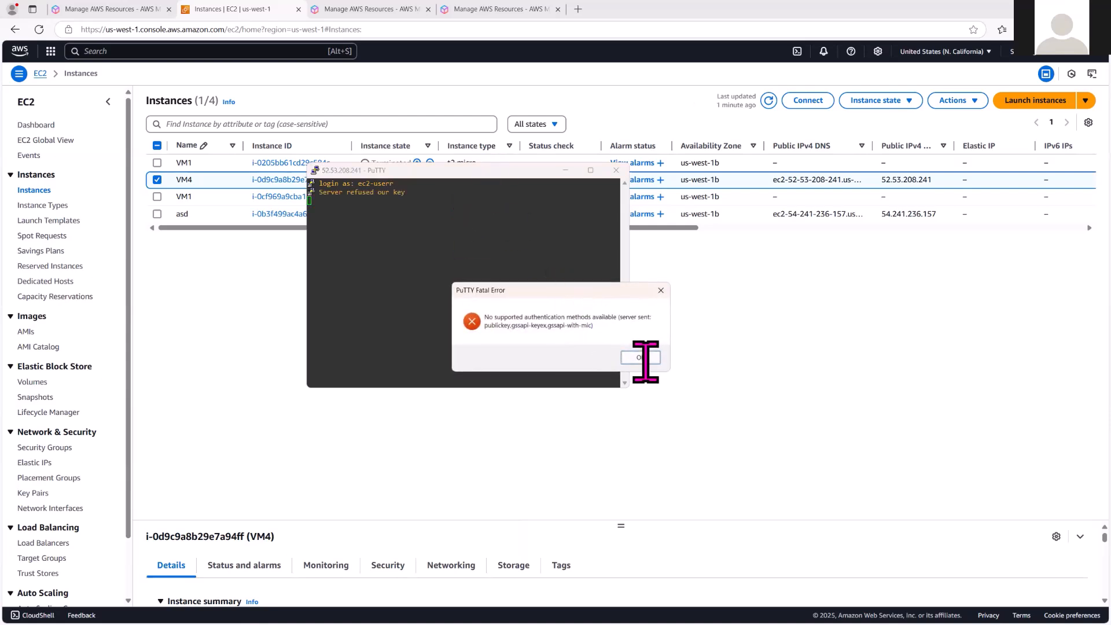
pyautogui.click(641, 358)
pyautogui.click(316, 170)
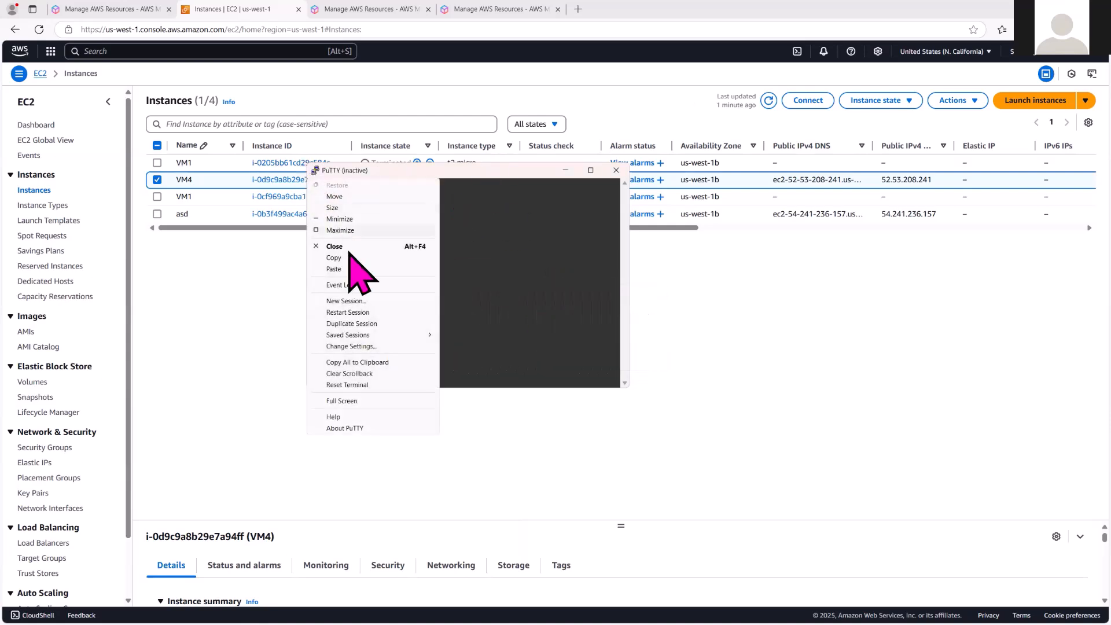
pyautogui.click(355, 312)
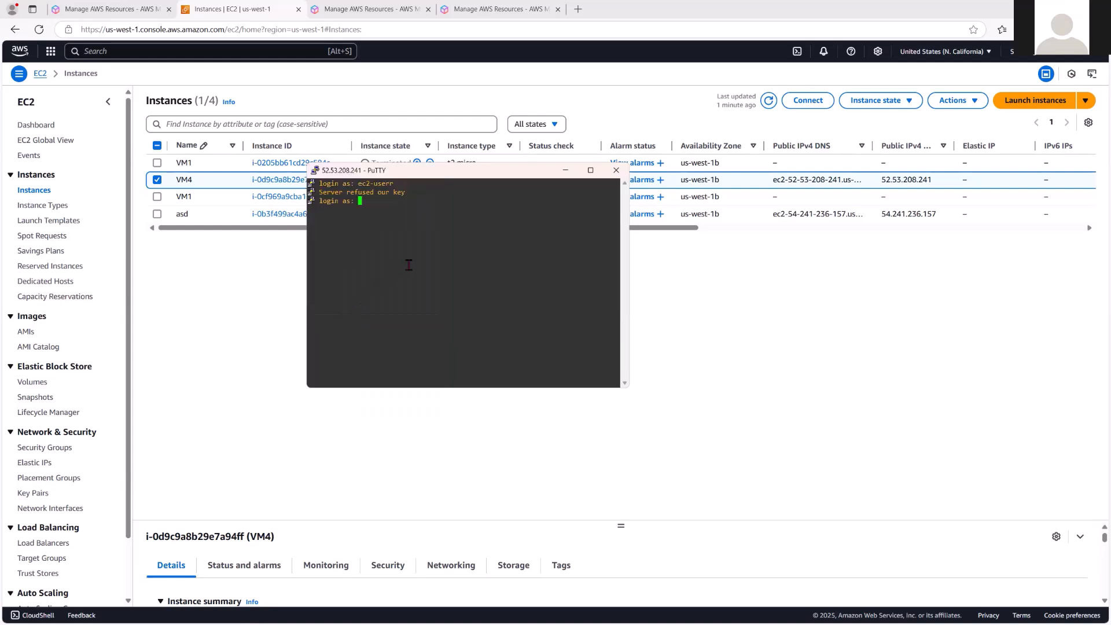
# Log in to VM4 as ec2-user and enter several blank lines at the shell prompt
pyautogui.write('ec2-user')
pyautogui.press('Return')
pyautogui.press('Return')
pyautogui.press('Return')
pyautogui.press('Return')
pyautogui.press('Return')
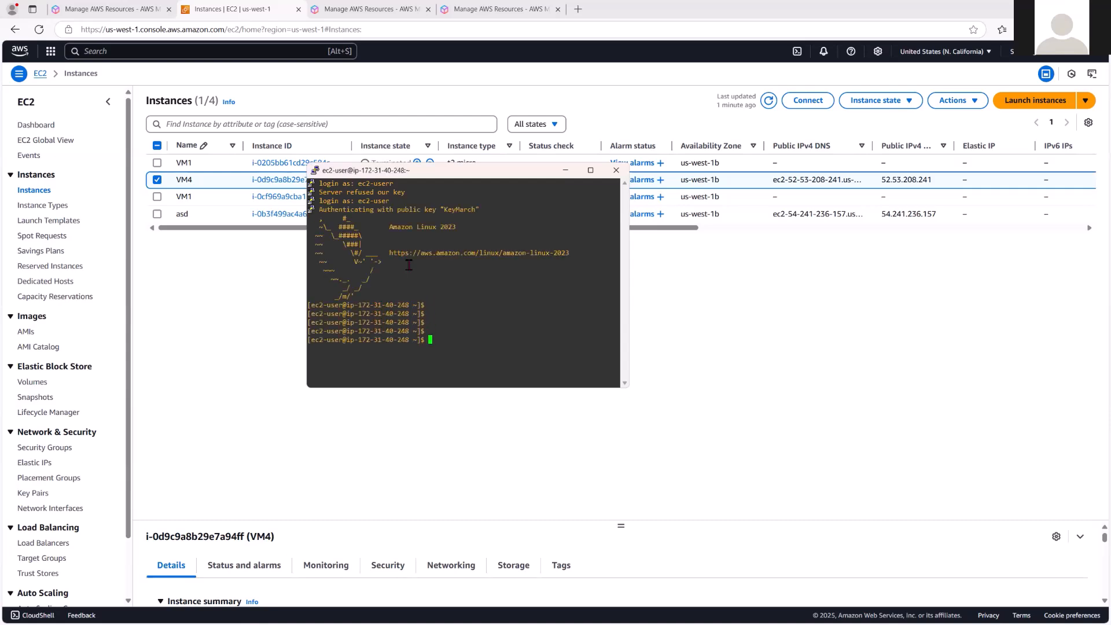
pyautogui.press('Return')
# Move the PuTTY terminal below the instance list, and close the session to VM4
pyautogui.moveTo(440, 178); pyautogui.dragTo(487, 279)
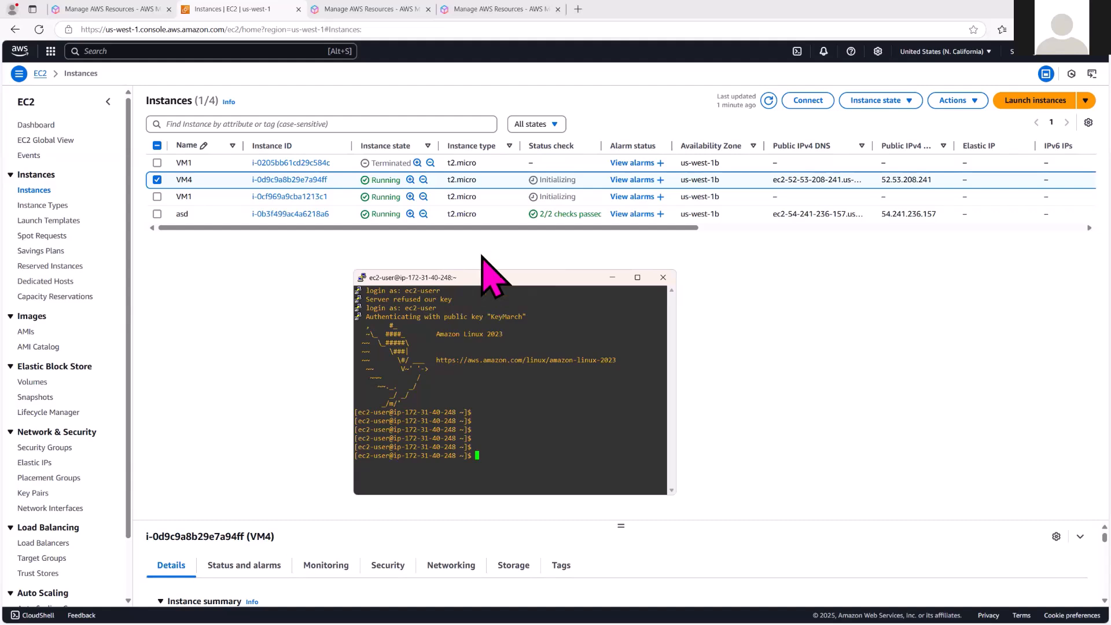
pyautogui.moveTo(485, 277); pyautogui.dragTo(484, 256)
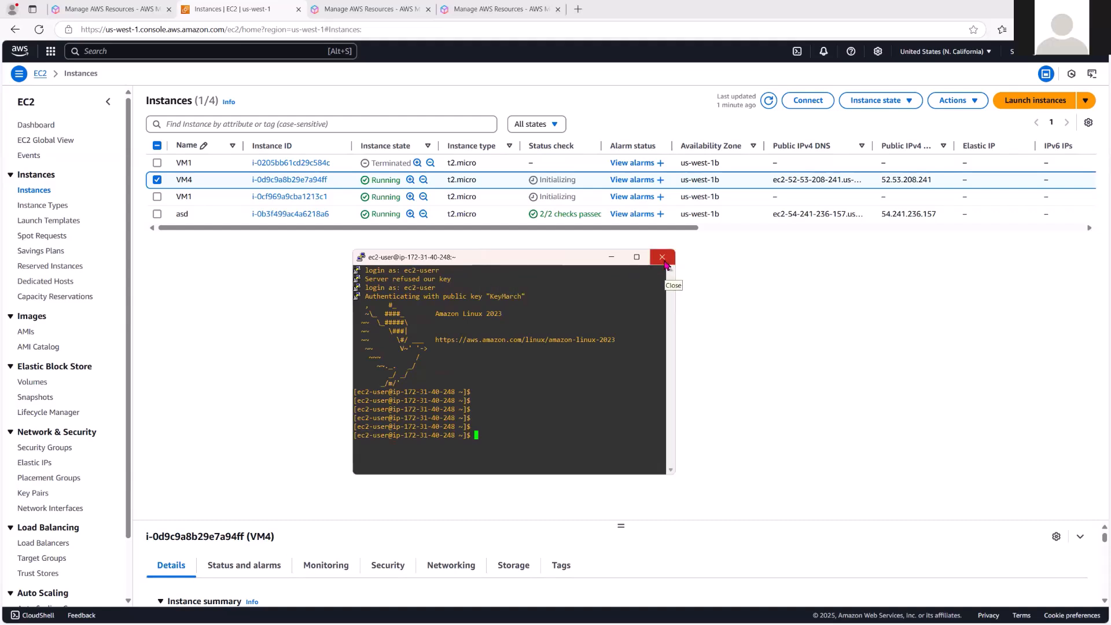
pyautogui.click(662, 257)
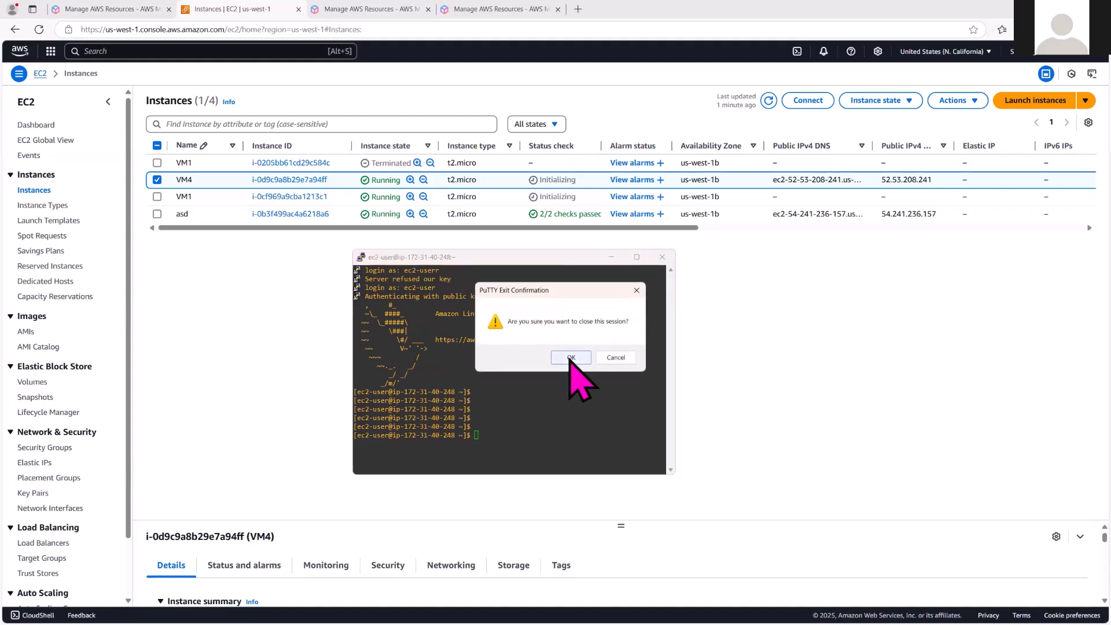
pyautogui.click(570, 357)
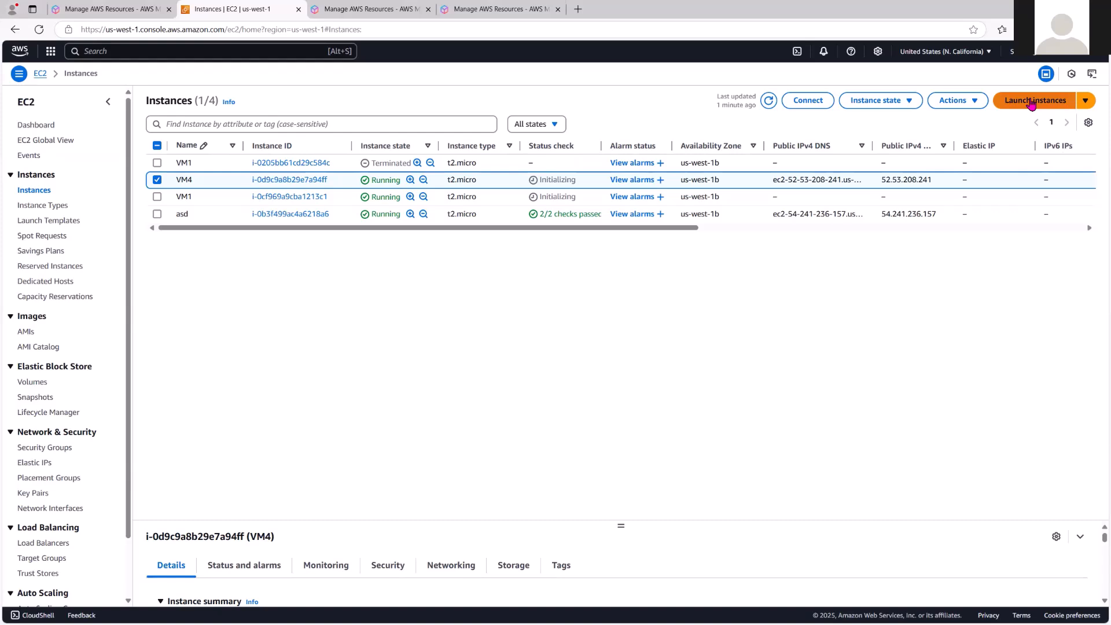
# Start launching another EC2 instance and name it VM5
pyautogui.click(1031, 102)
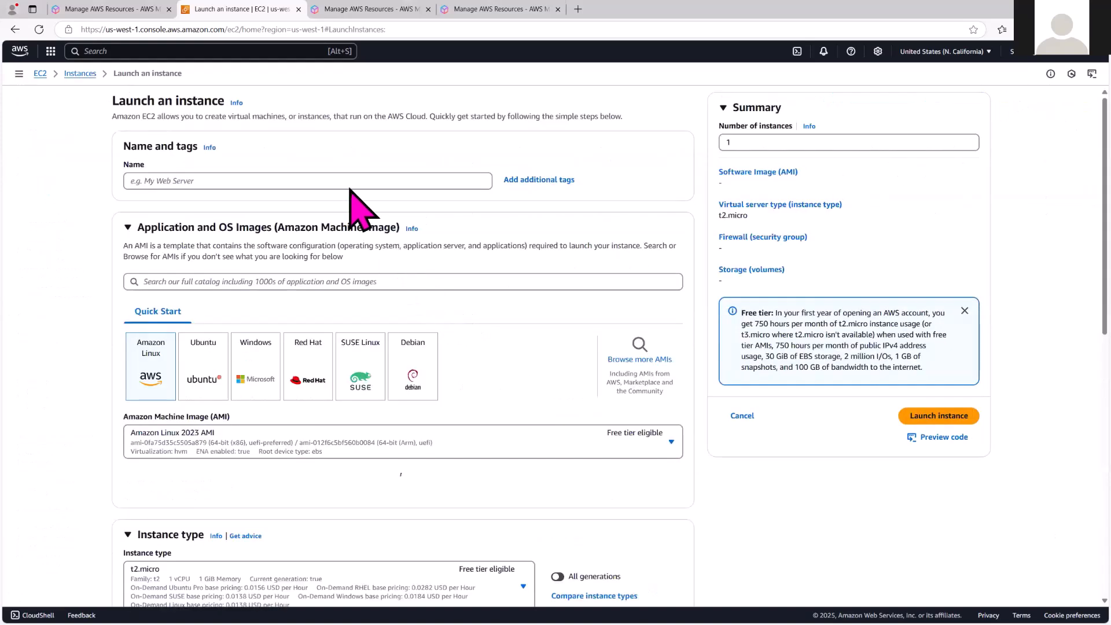
pyautogui.click(292, 178)
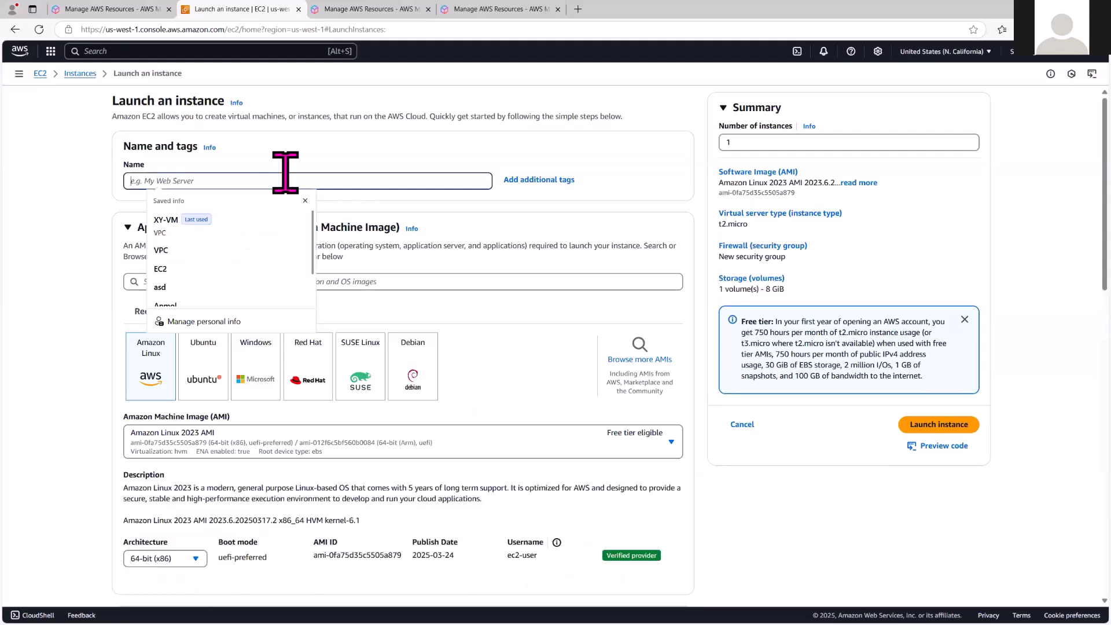
pyautogui.write('a')
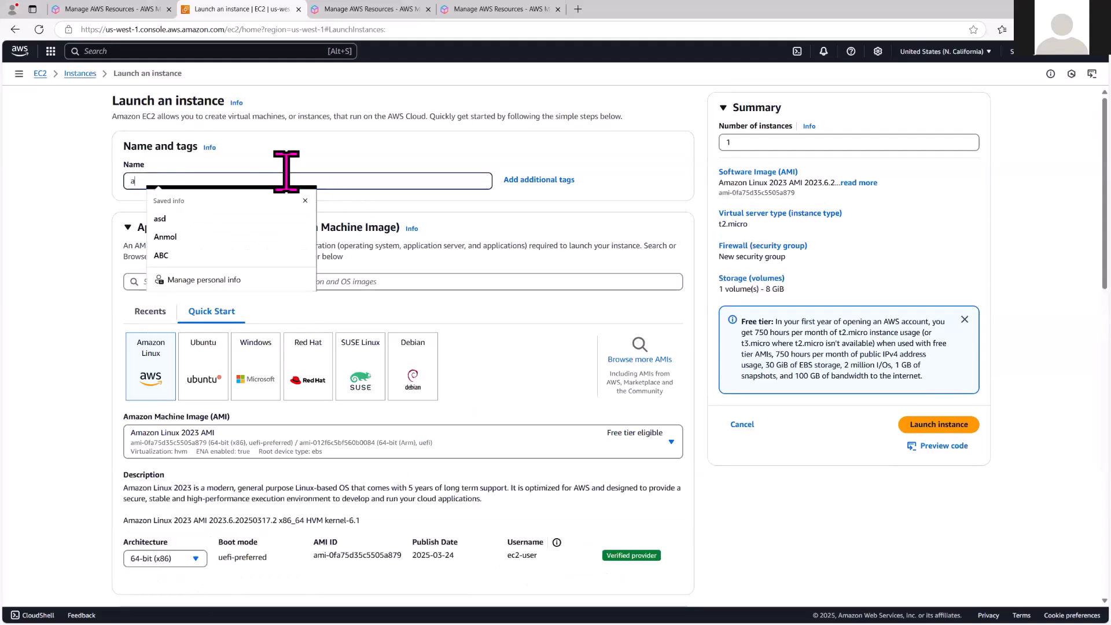
pyautogui.press('BackSpace')
pyautogui.write('v')
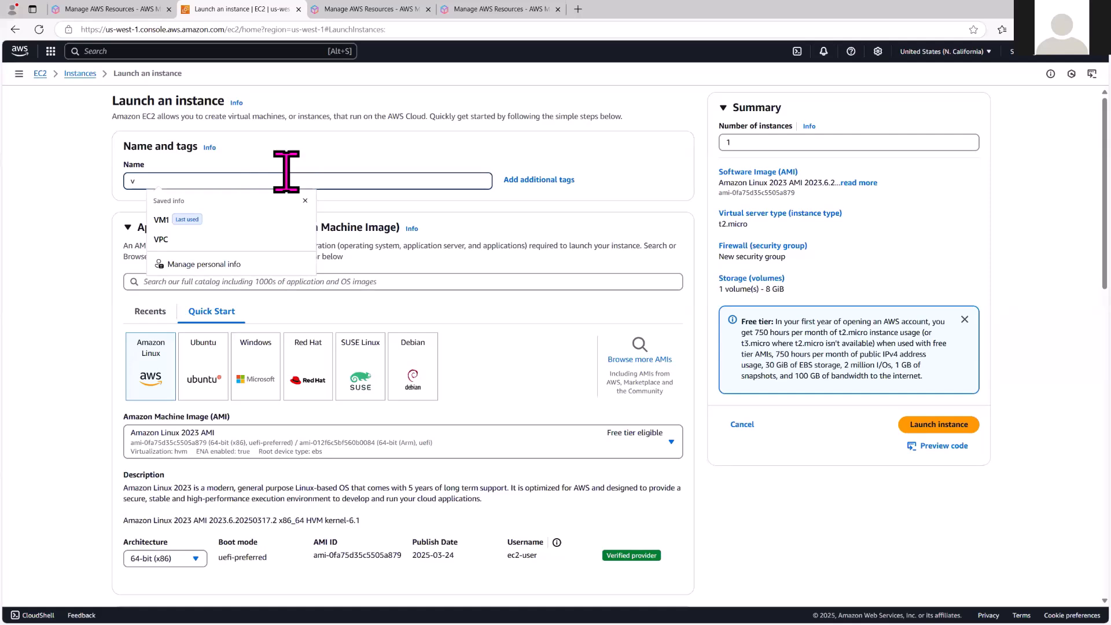
pyautogui.press('BackSpace')
pyautogui.press('capslock')
pyautogui.write('VM')
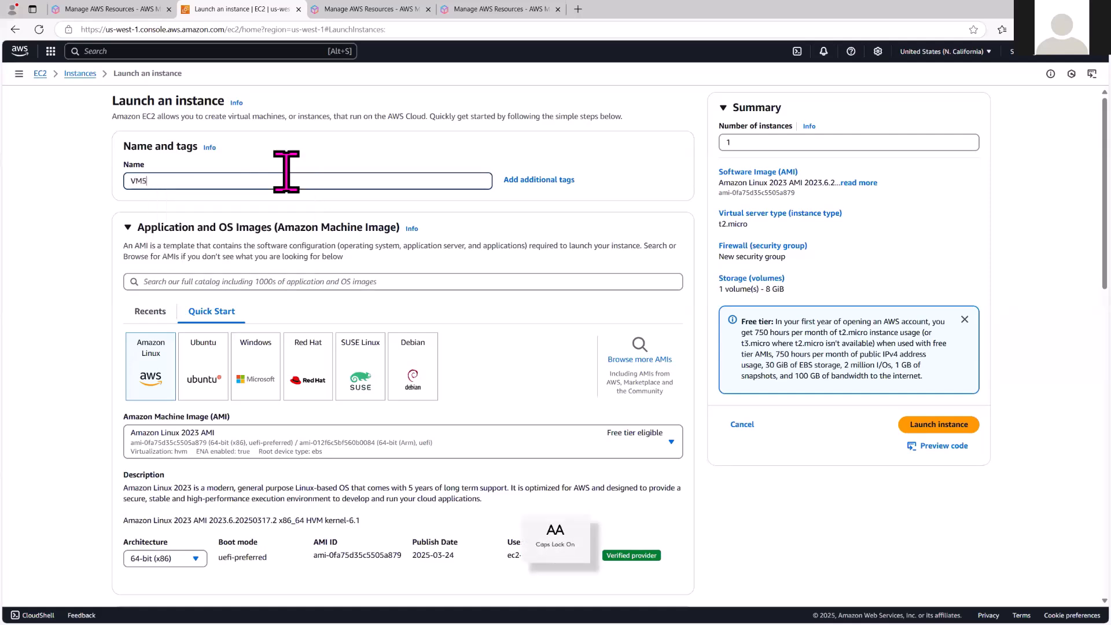
pyautogui.write('5')
pyautogui.click(67, 311)
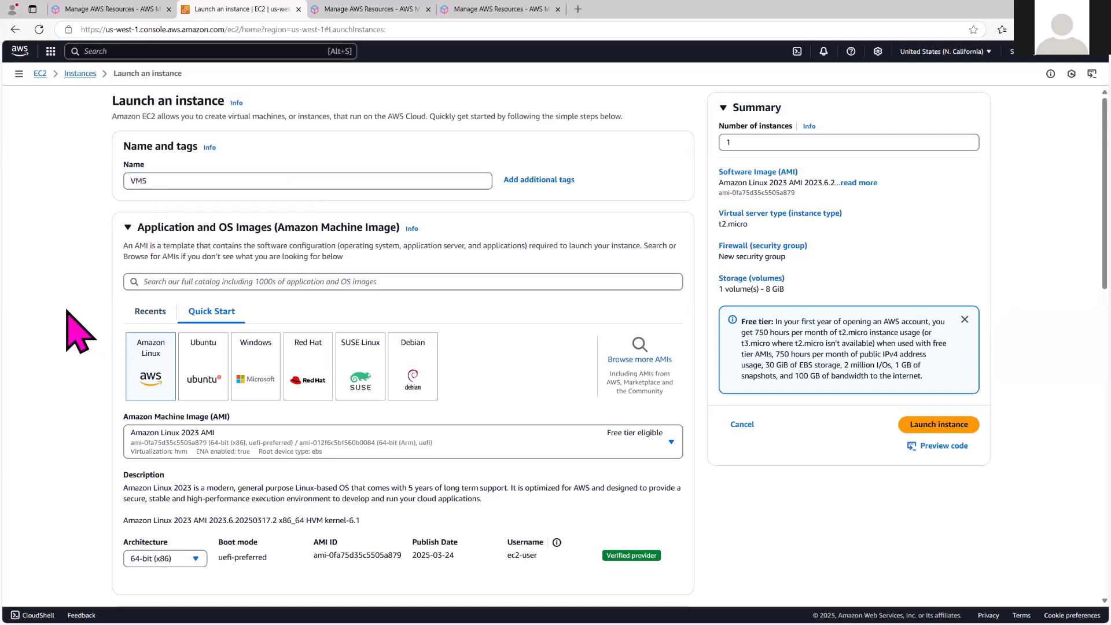
# Choose KeyMarch as the key pair for the VM5 instance
pyautogui.scroll(-5, 67, 311)
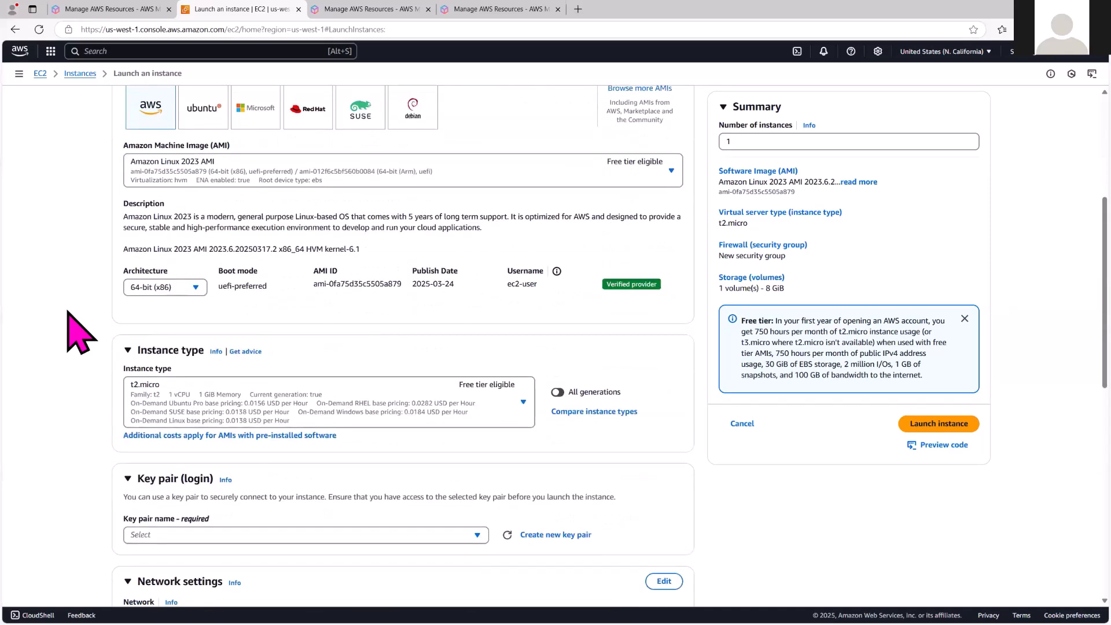
pyautogui.scroll(-1, 67, 312)
pyautogui.scroll(2, 68, 312)
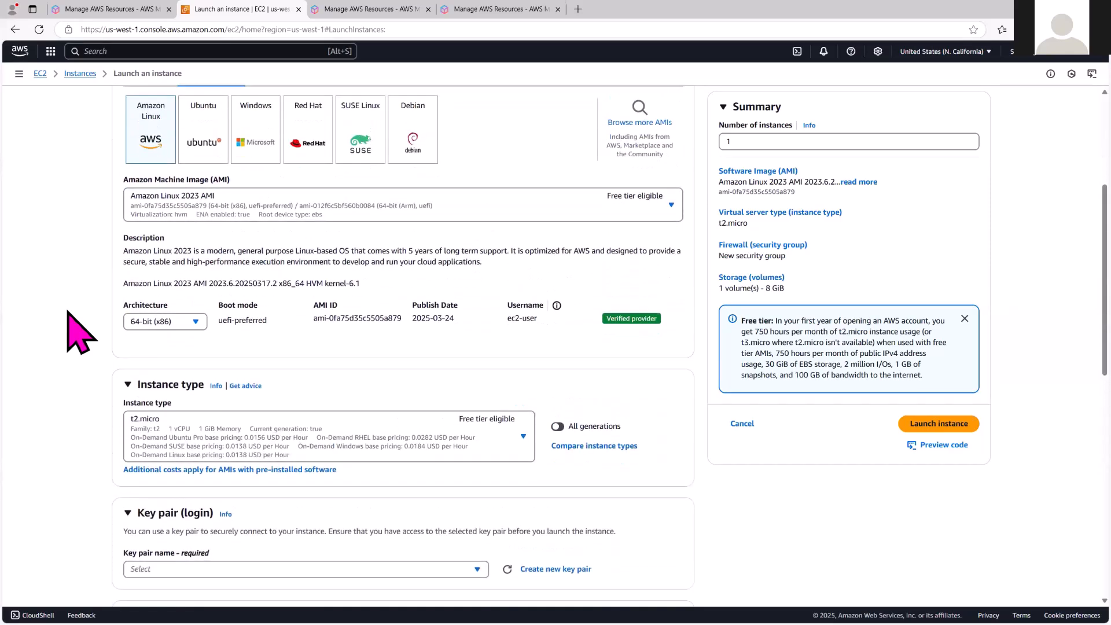
pyautogui.scroll(-3, 68, 313)
pyautogui.scroll(-3, 68, 313)
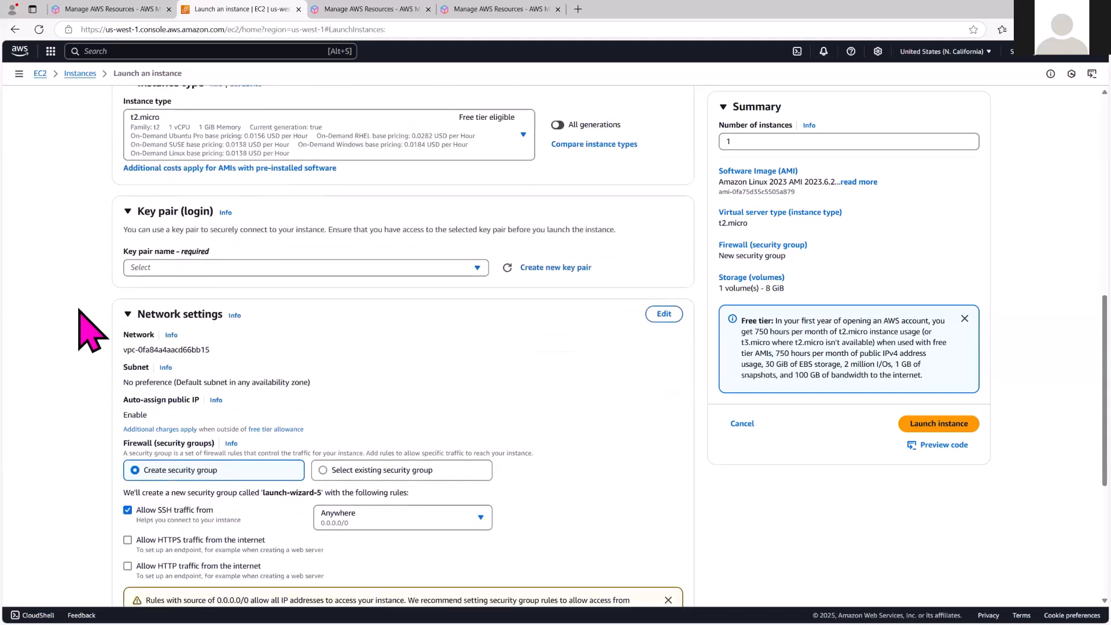
pyautogui.click(306, 263)
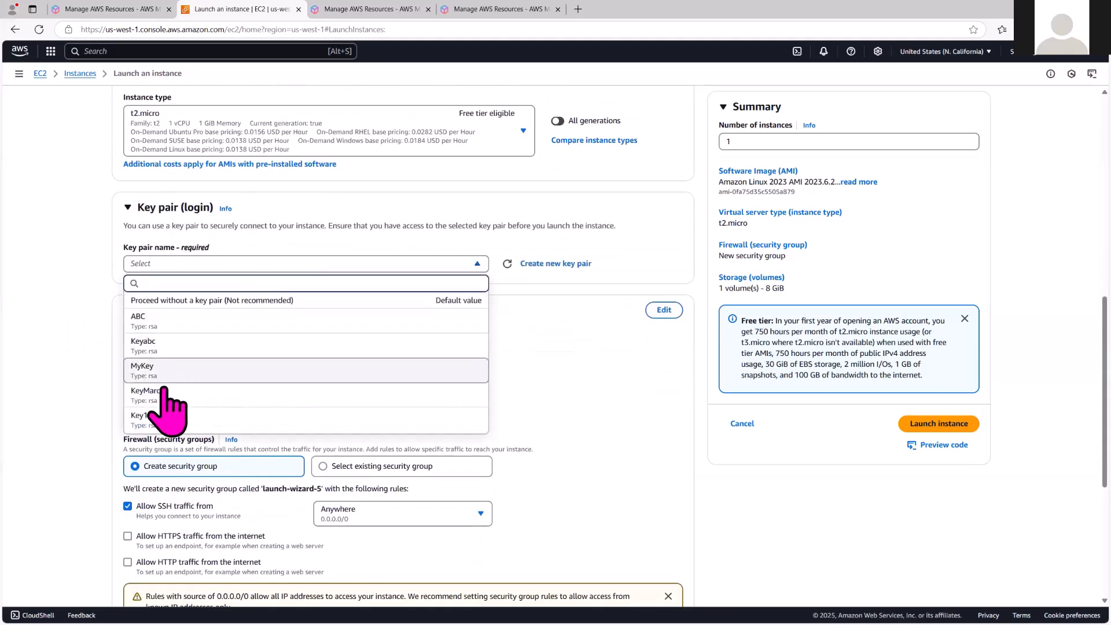
pyautogui.click(153, 389)
# Review VM5's default network, subnet and auto-assign public IP settings, and open the network settings for editing
pyautogui.scroll(-2, 644, 336)
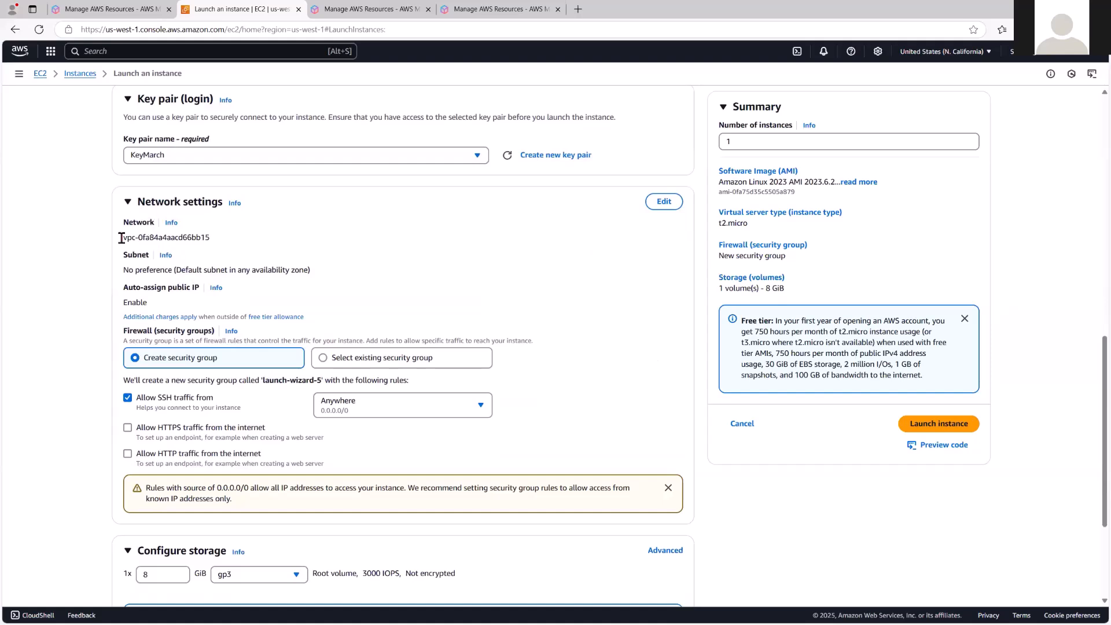
pyautogui.tripleClick(194, 246)
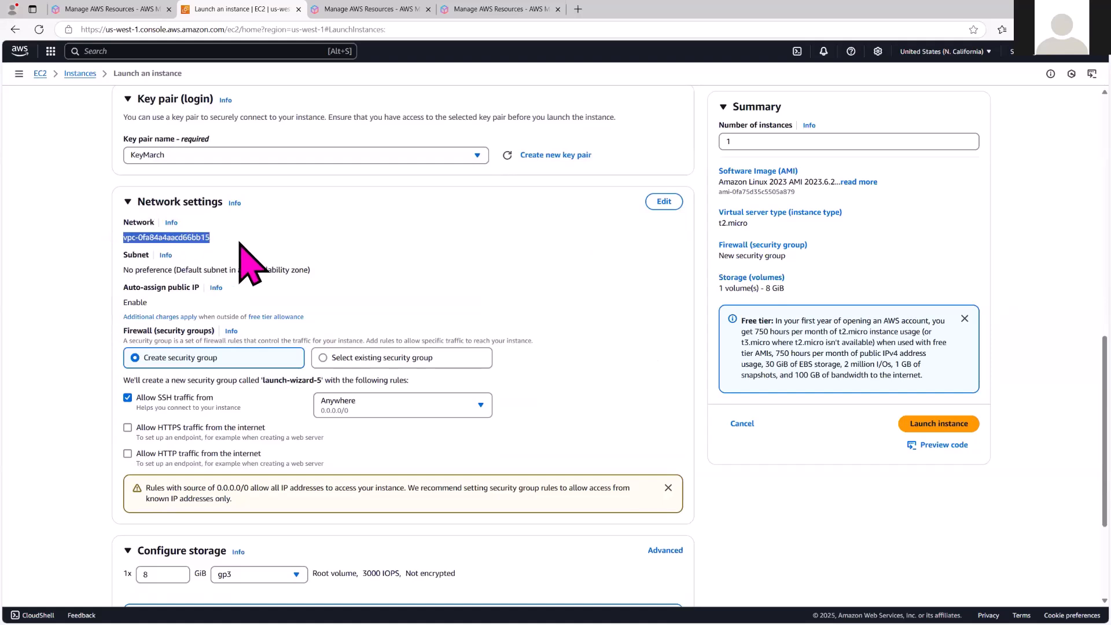
pyautogui.moveTo(123, 269); pyautogui.dragTo(349, 276)
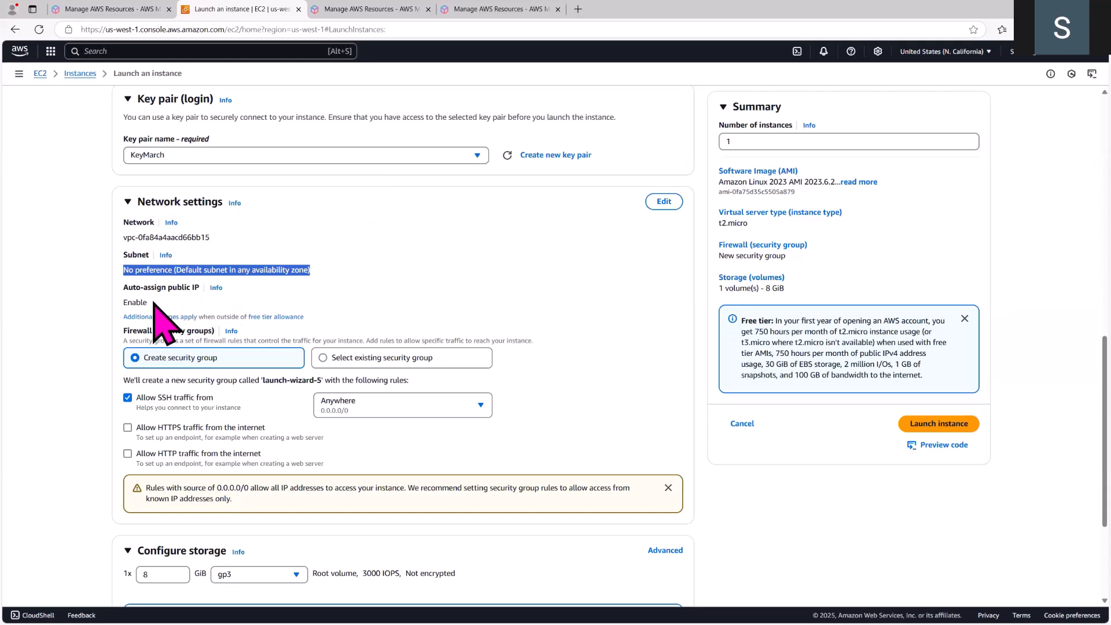
pyautogui.moveTo(120, 303); pyautogui.dragTo(148, 303)
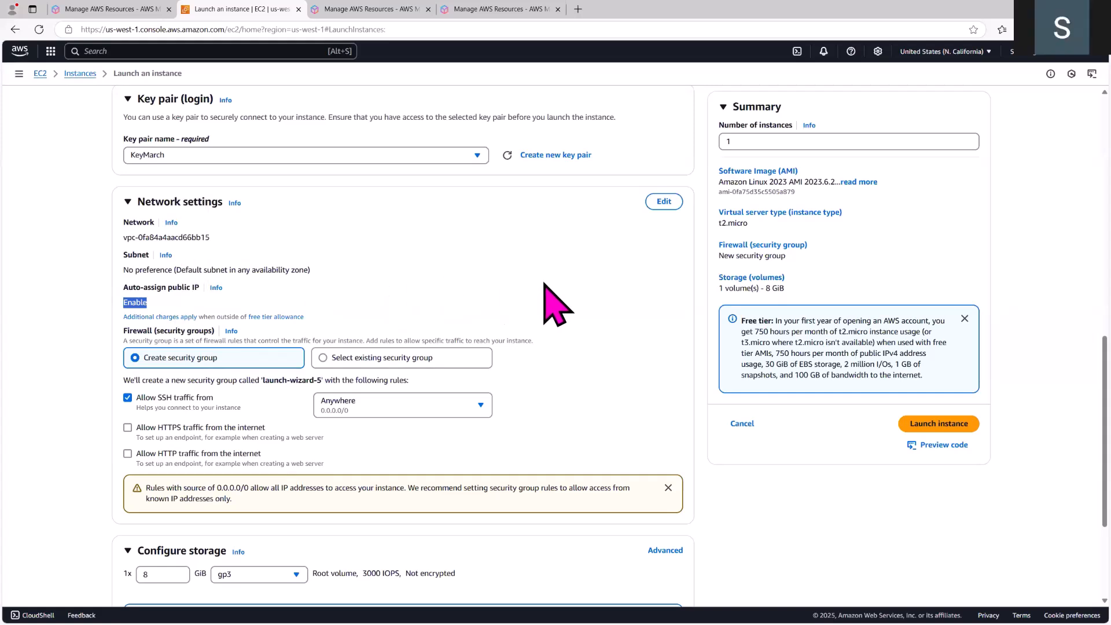
pyautogui.click(526, 271)
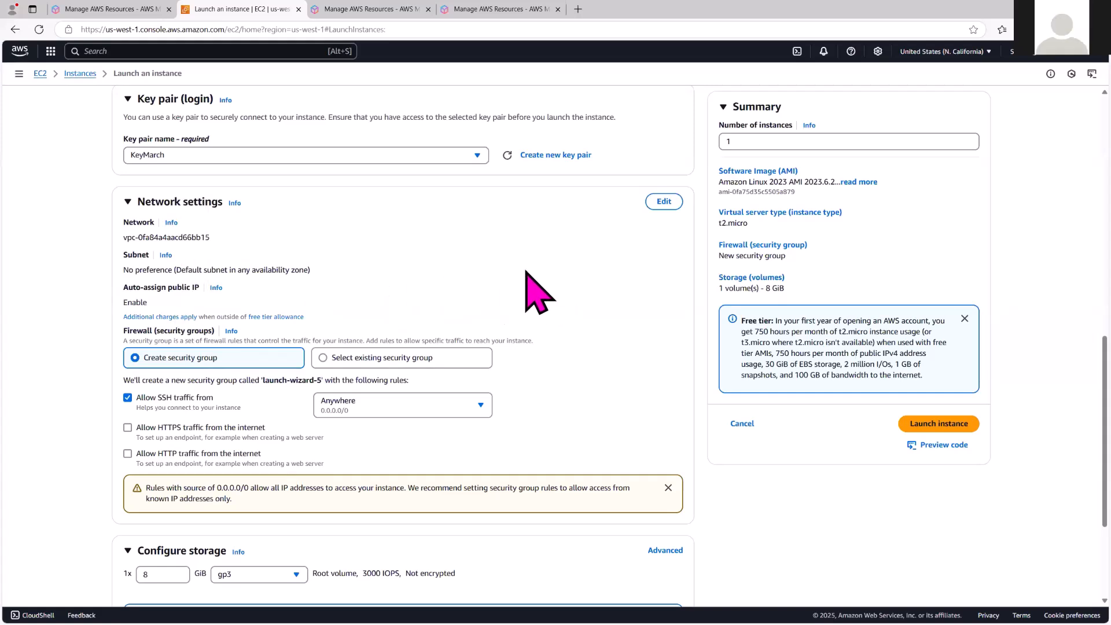
pyautogui.click(664, 202)
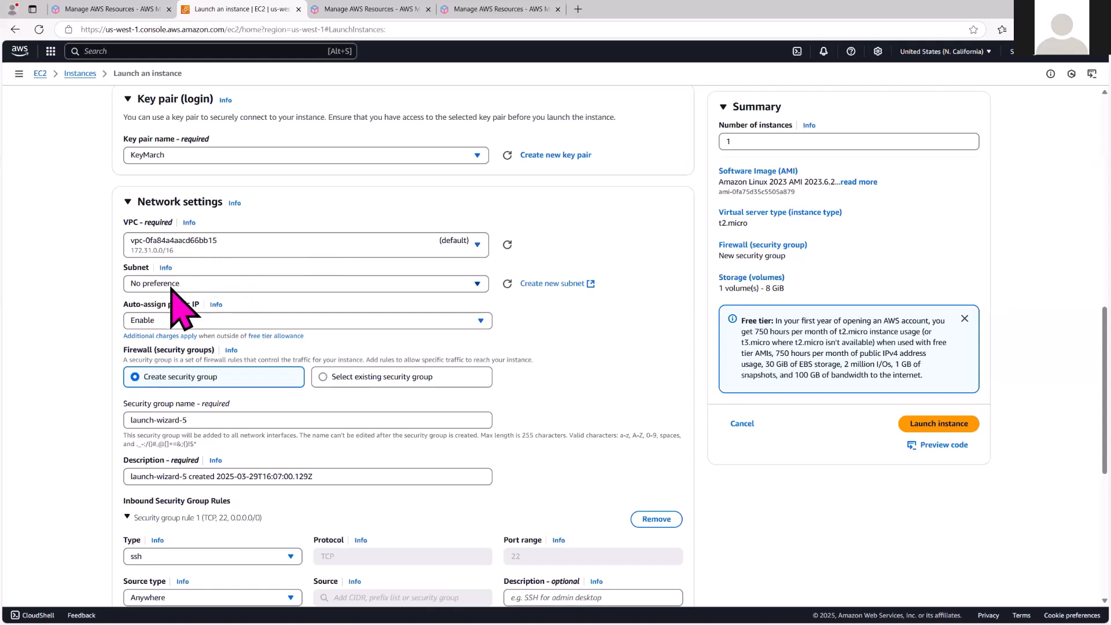
# Start creating a new subnet from VM5's network settings and choose the default VPC for it
pyautogui.click(550, 284)
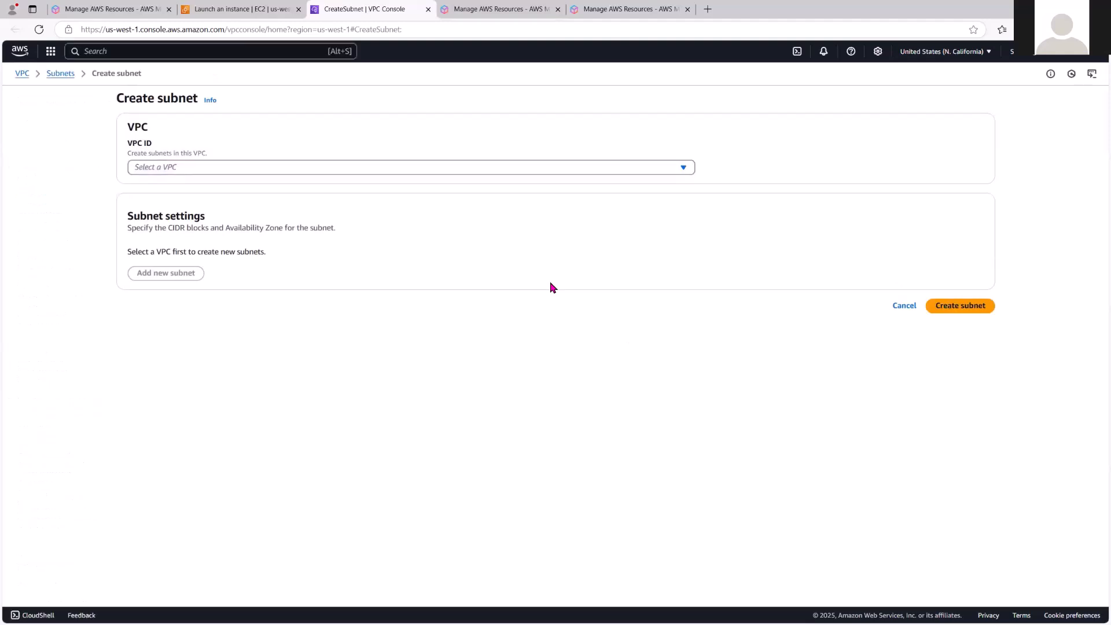
pyautogui.click(472, 172)
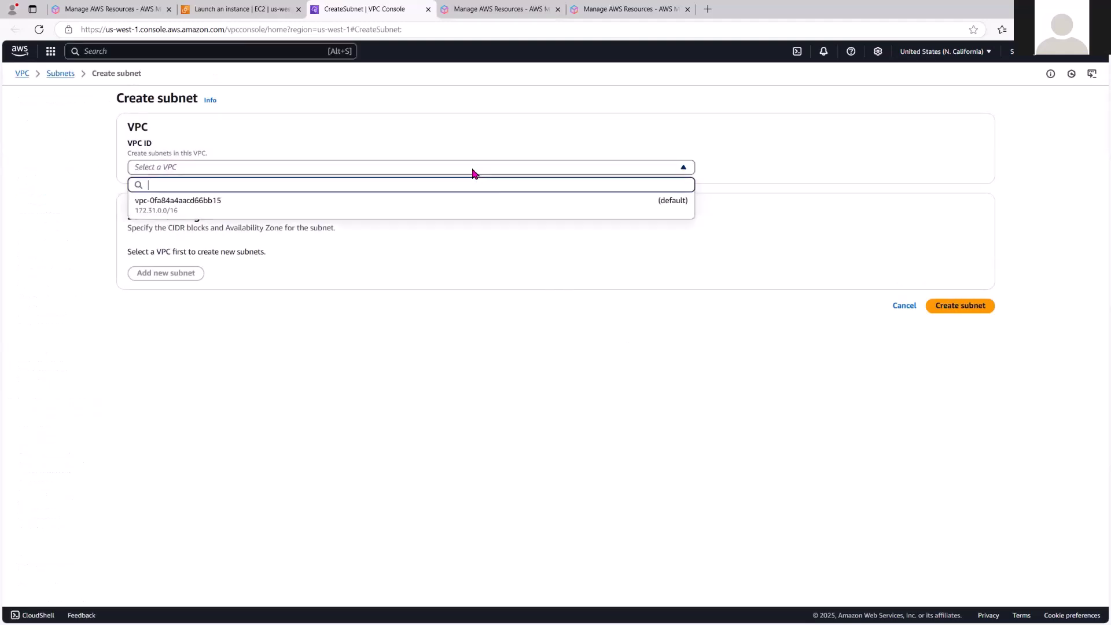
pyautogui.click(321, 209)
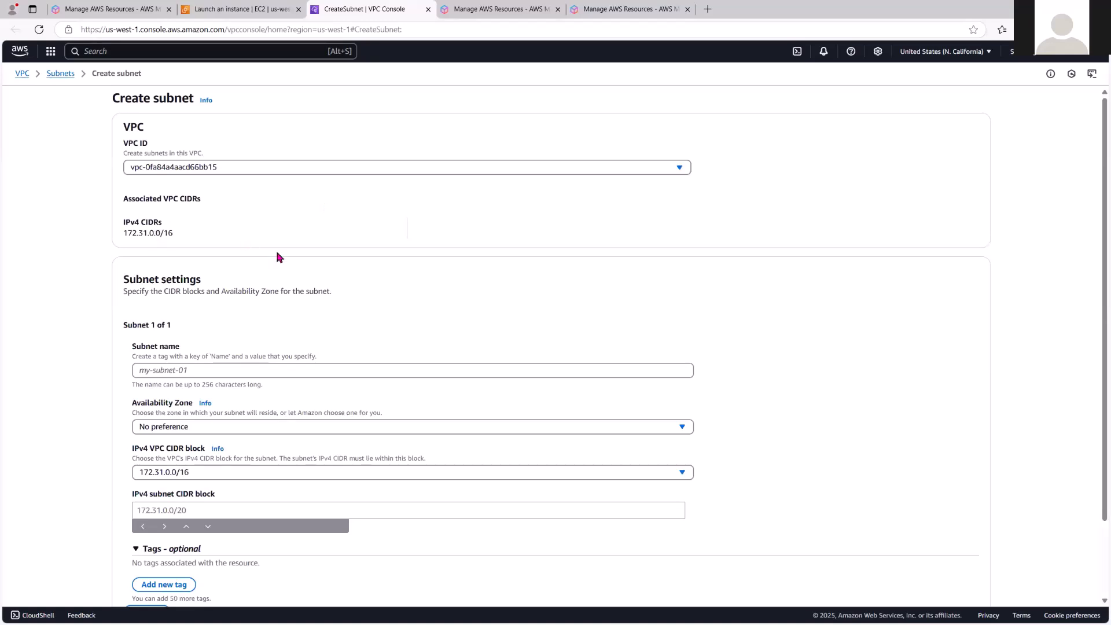
# Name the subnet Sub2 and place it in the us-west-1c availability zone
pyautogui.click(198, 370)
pyautogui.write('S')
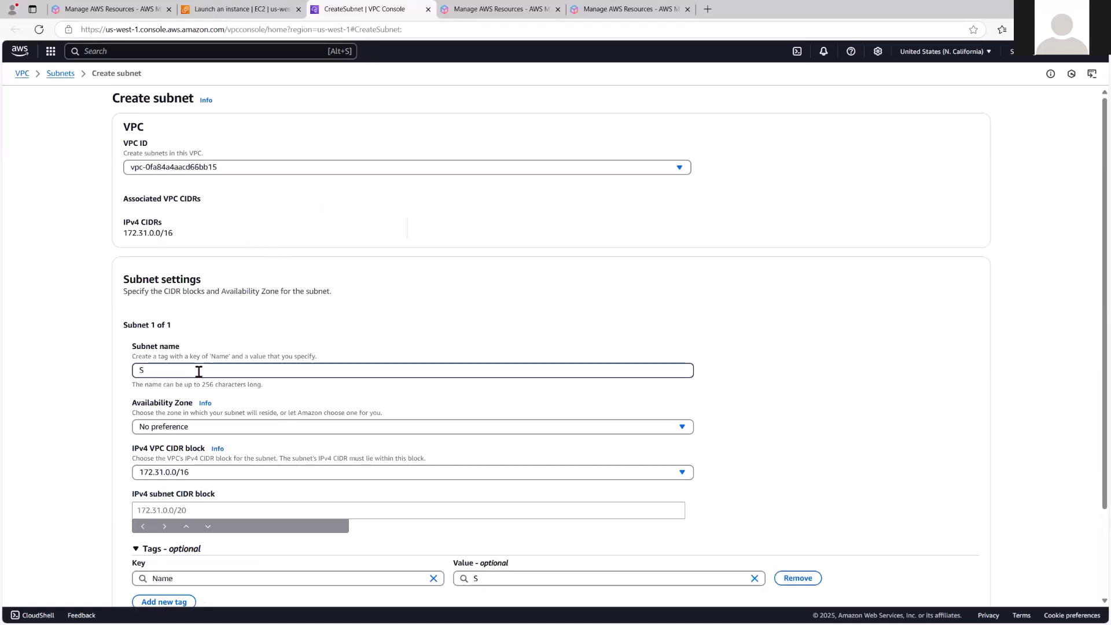
pyautogui.press('capslock')
pyautogui.write('ub2')
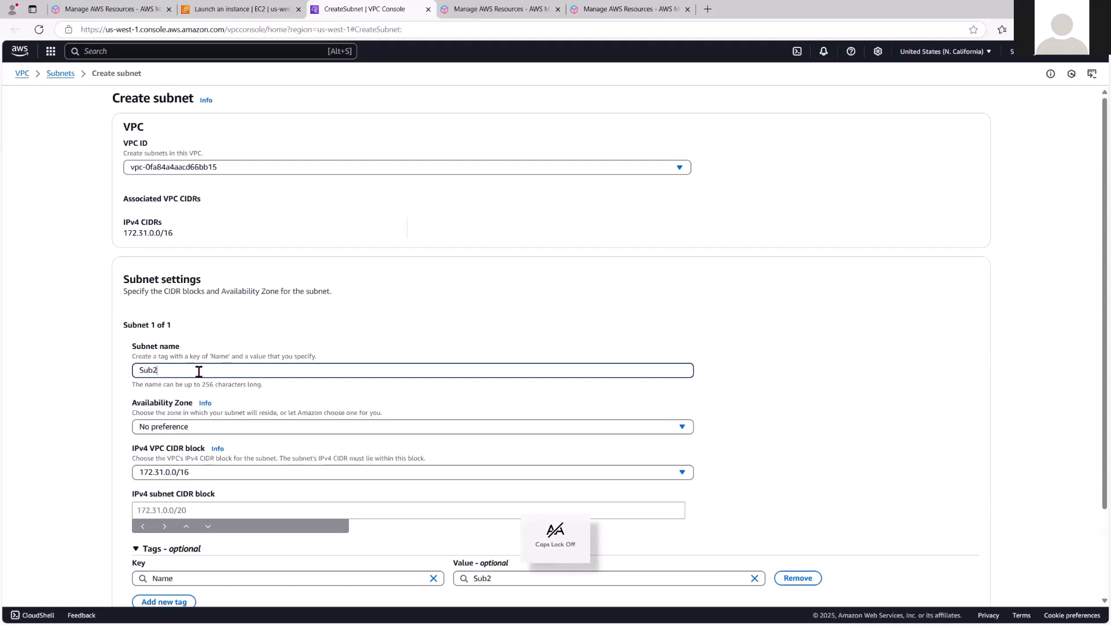
pyautogui.click(78, 387)
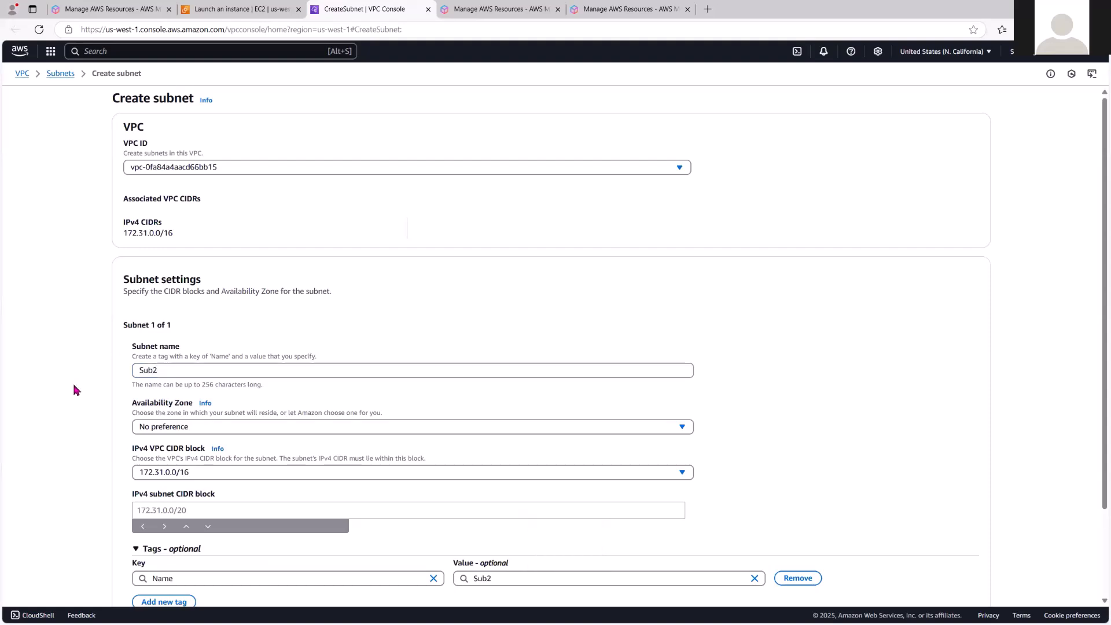
pyautogui.click(301, 428)
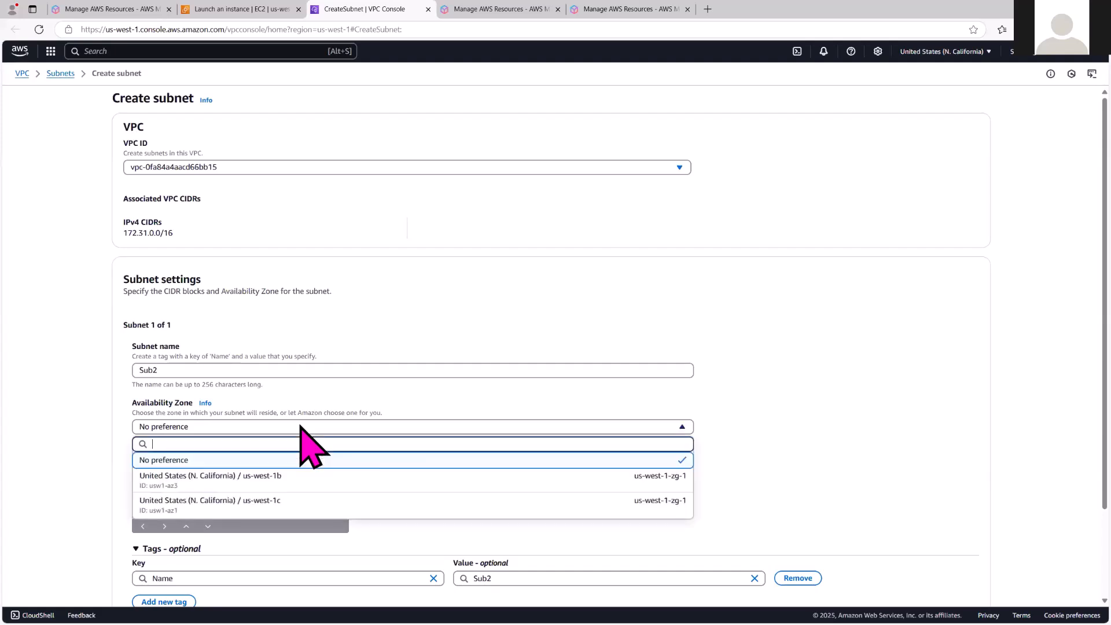
pyautogui.click(290, 505)
# Try to create Sub2 with the IPv4 subnet CIDR block 172.31.48.0/16
pyautogui.scroll(-2, 307, 503)
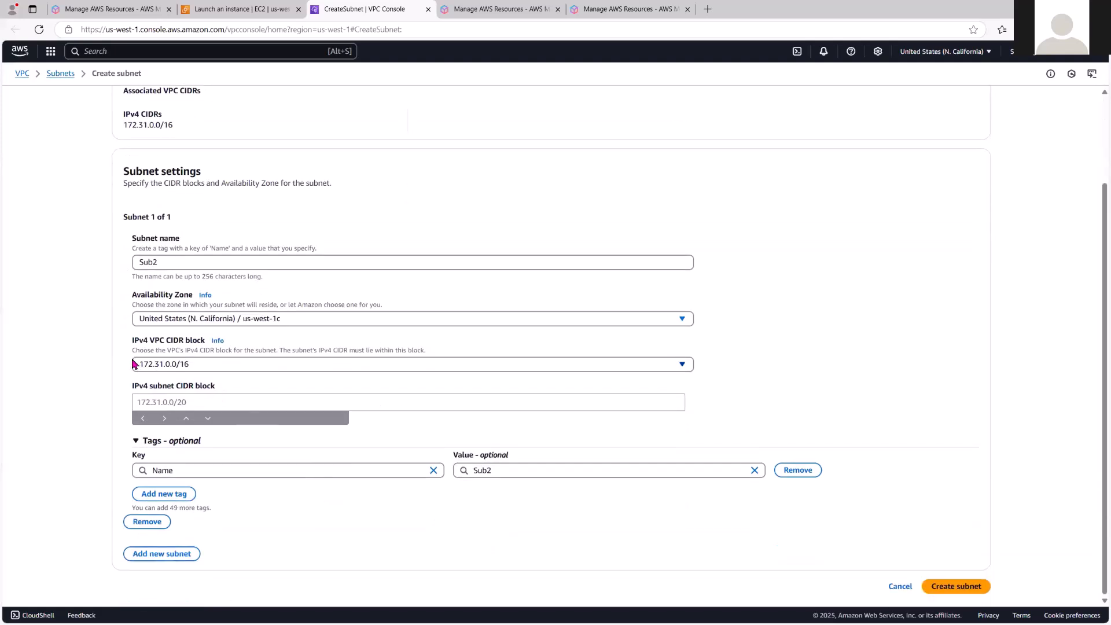
pyautogui.click(189, 402)
pyautogui.write('172.31.48.0/')
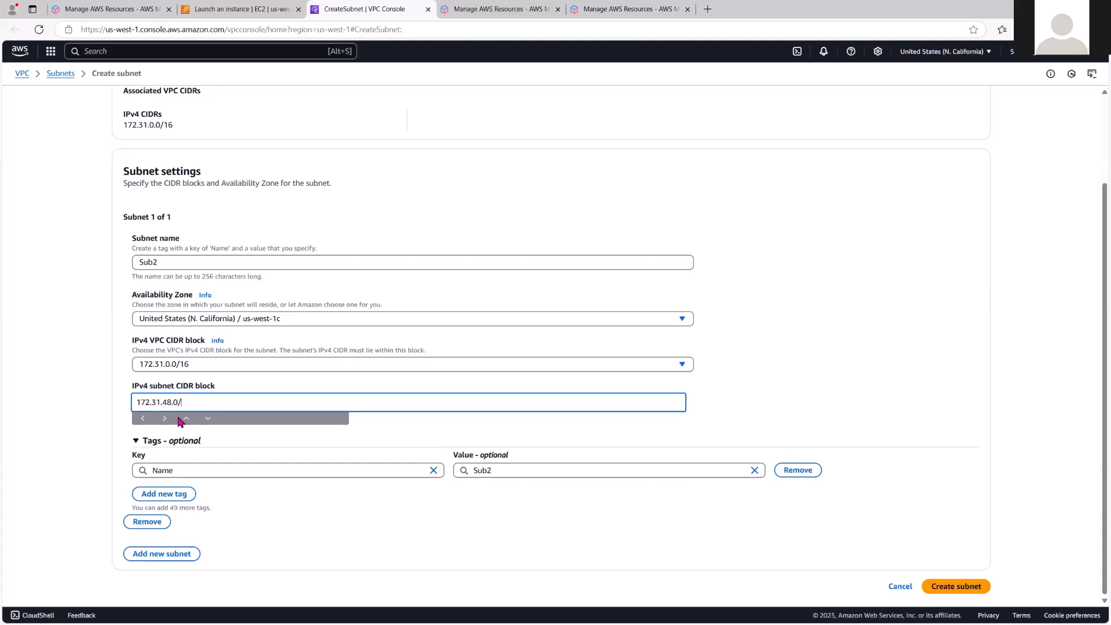
pyautogui.write('16')
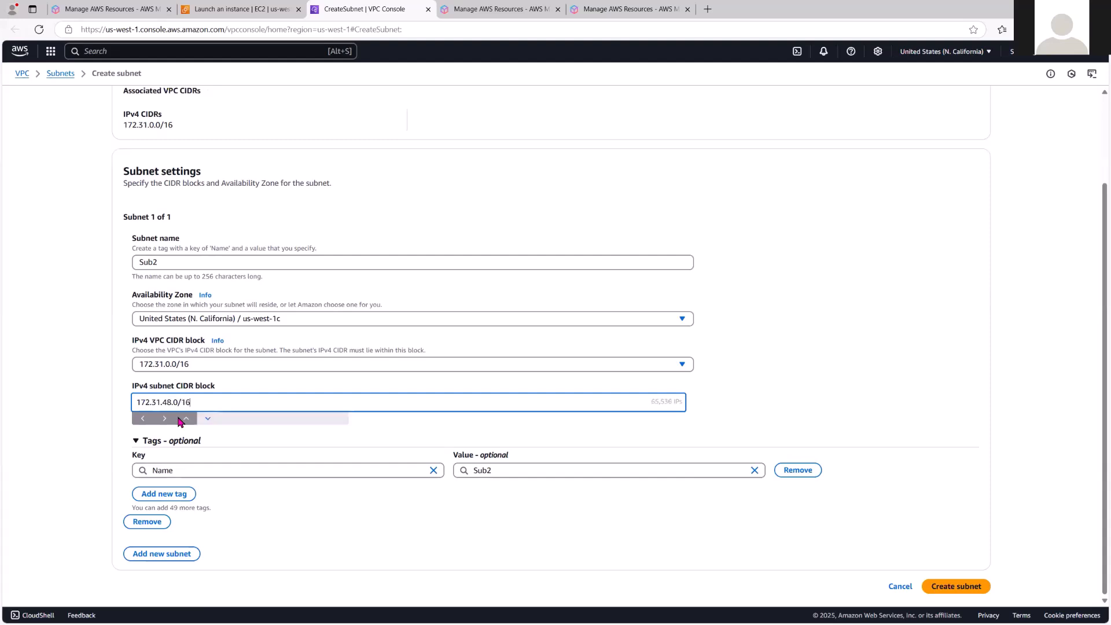
pyautogui.click(62, 388)
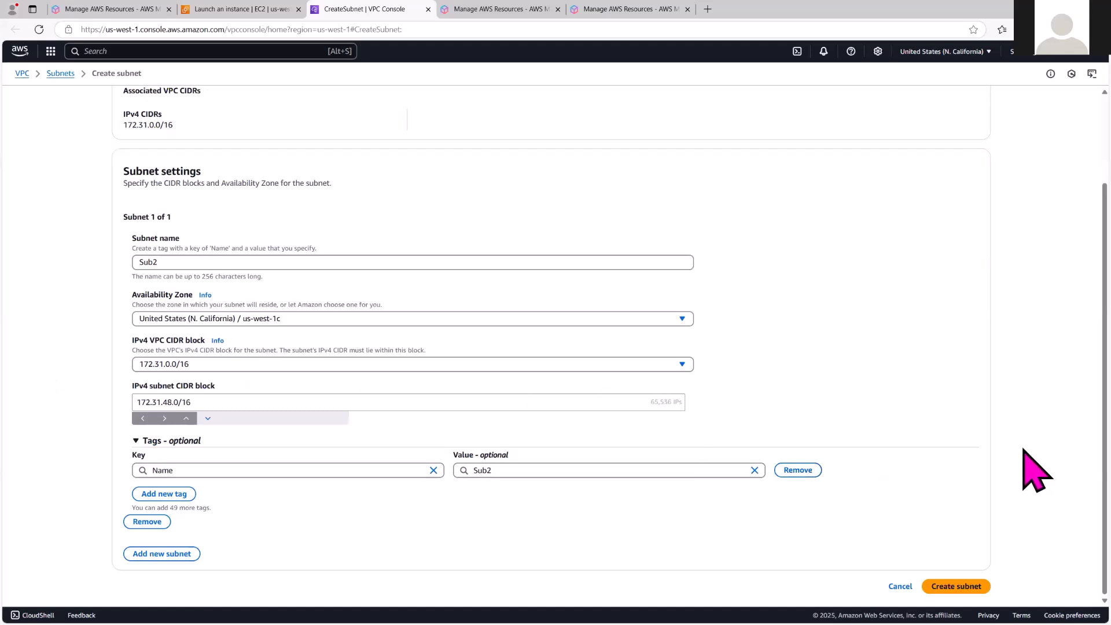
pyautogui.click(944, 590)
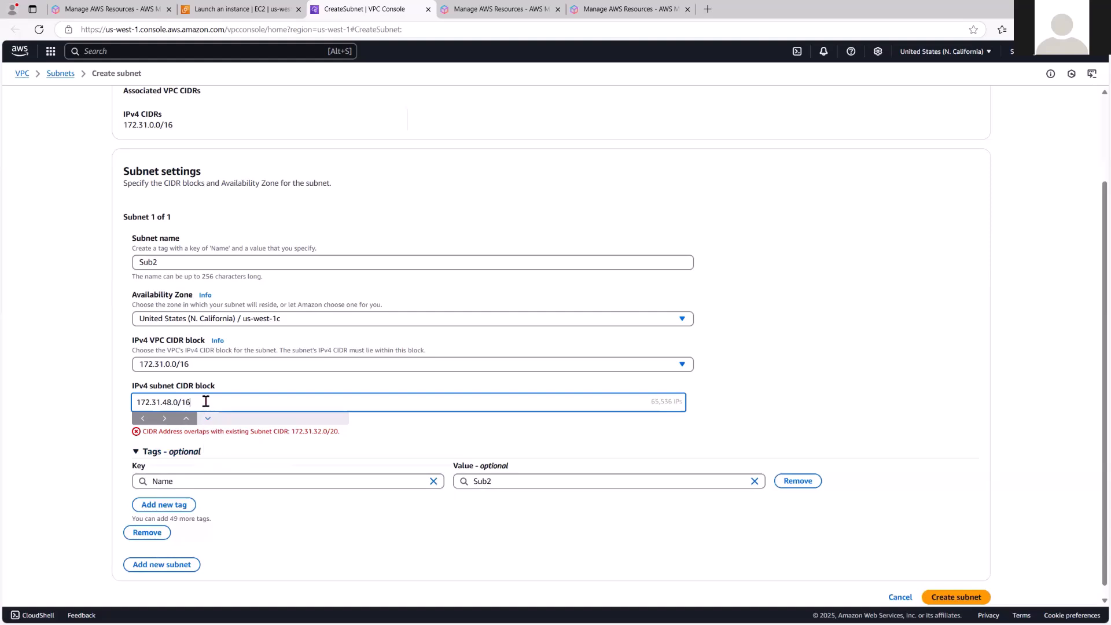
# Change Sub2's IPv4 subnet CIDR block to 172.31.48.0/20
pyautogui.press('BackSpace')
pyautogui.press('BackSpace')
pyautogui.write('20')
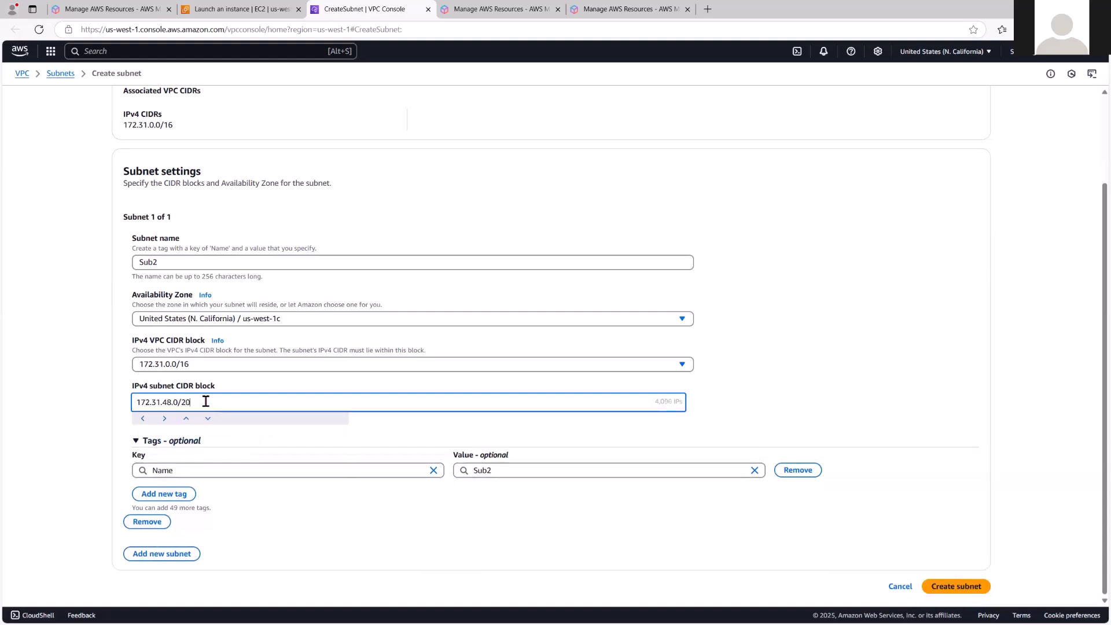
pyautogui.click(475, 538)
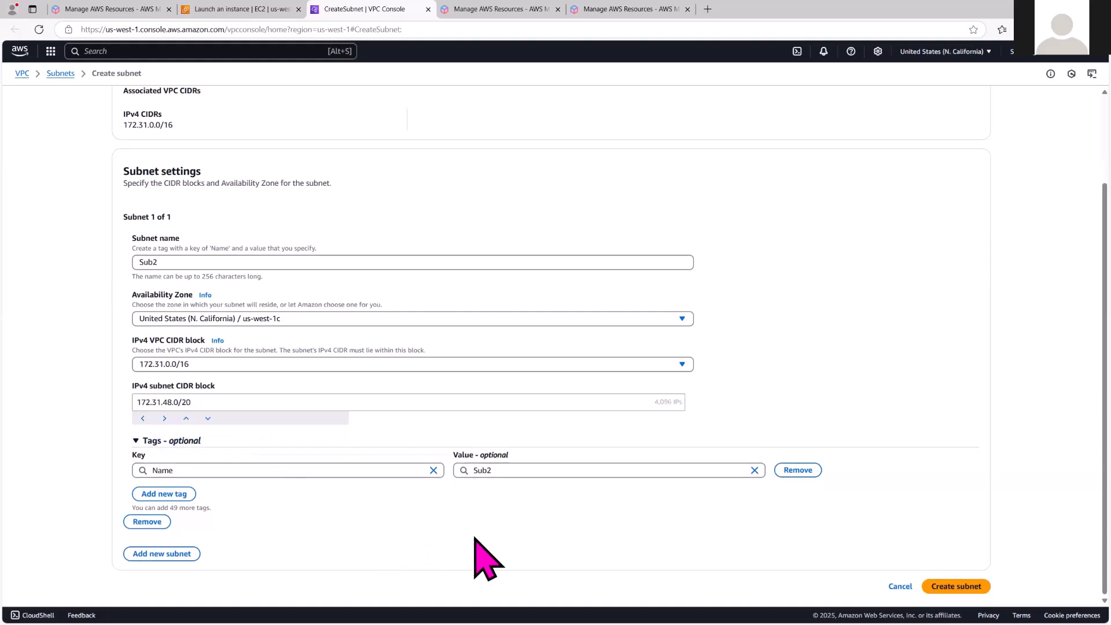
# Create the Sub2 subnet and check its default subnet and auto-assign public IPv4 values in the full subnet list
pyautogui.click(961, 589)
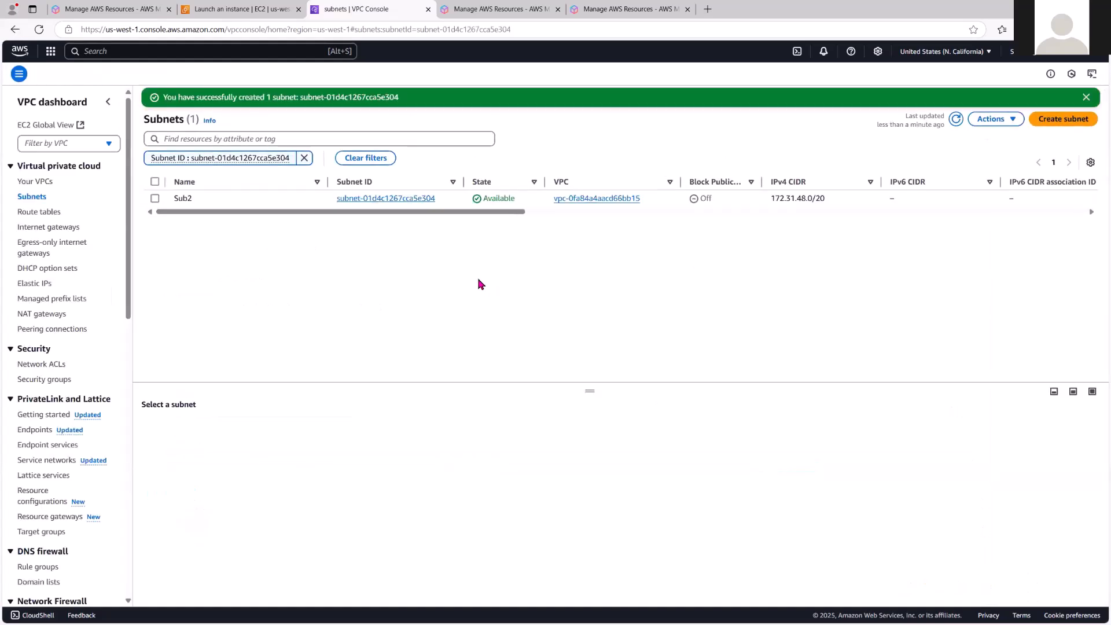
pyautogui.click(26, 198)
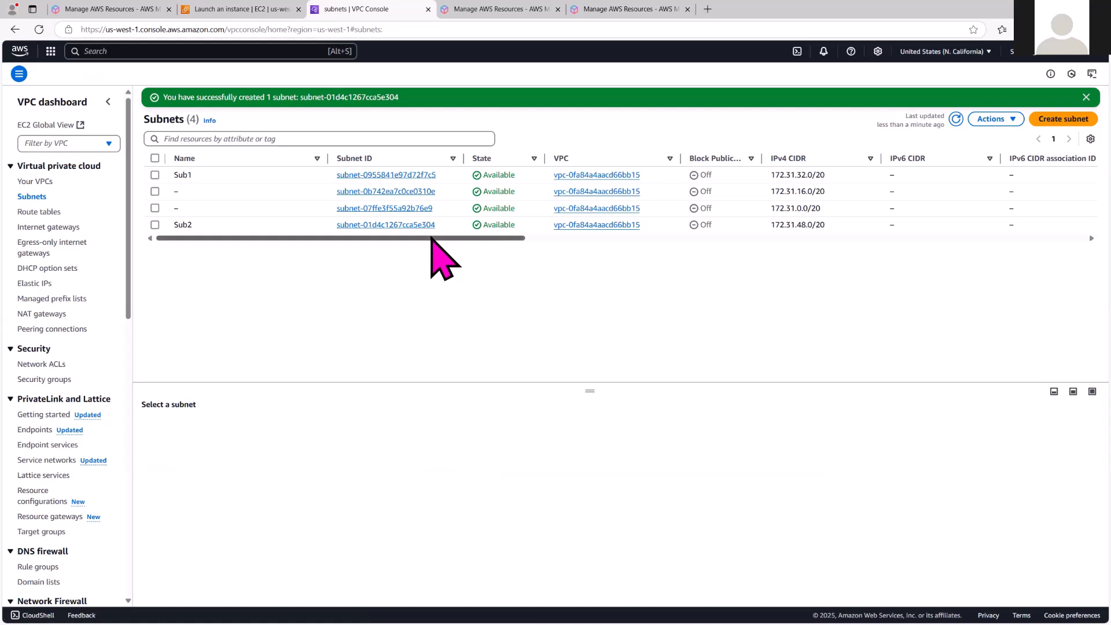
pyautogui.moveTo(431, 238); pyautogui.dragTo(863, 278)
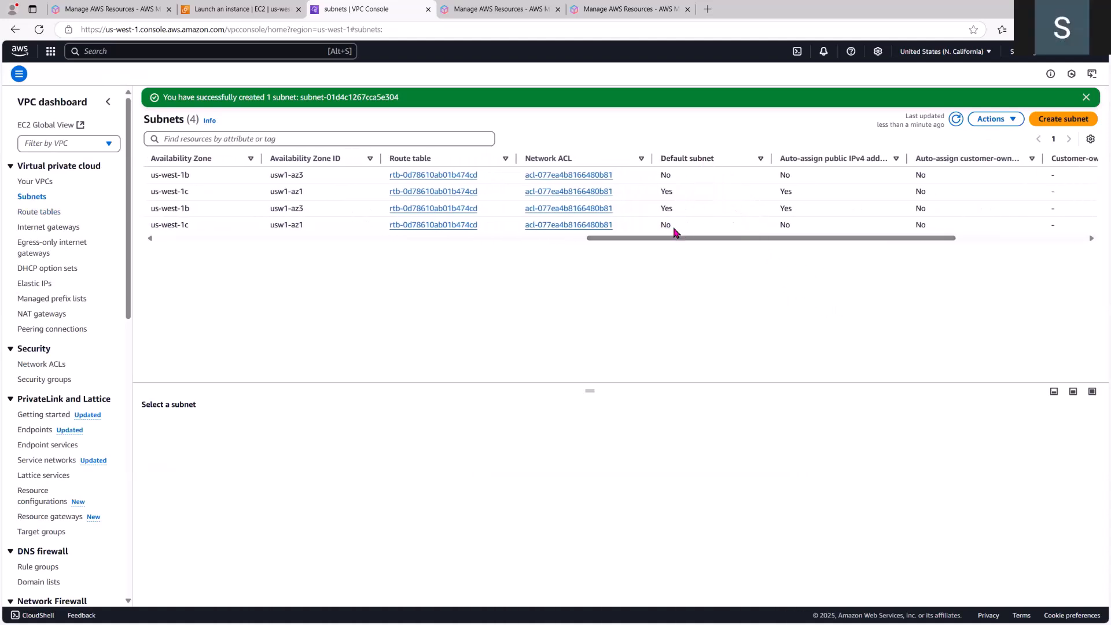
pyautogui.moveTo(716, 239); pyautogui.dragTo(758, 239)
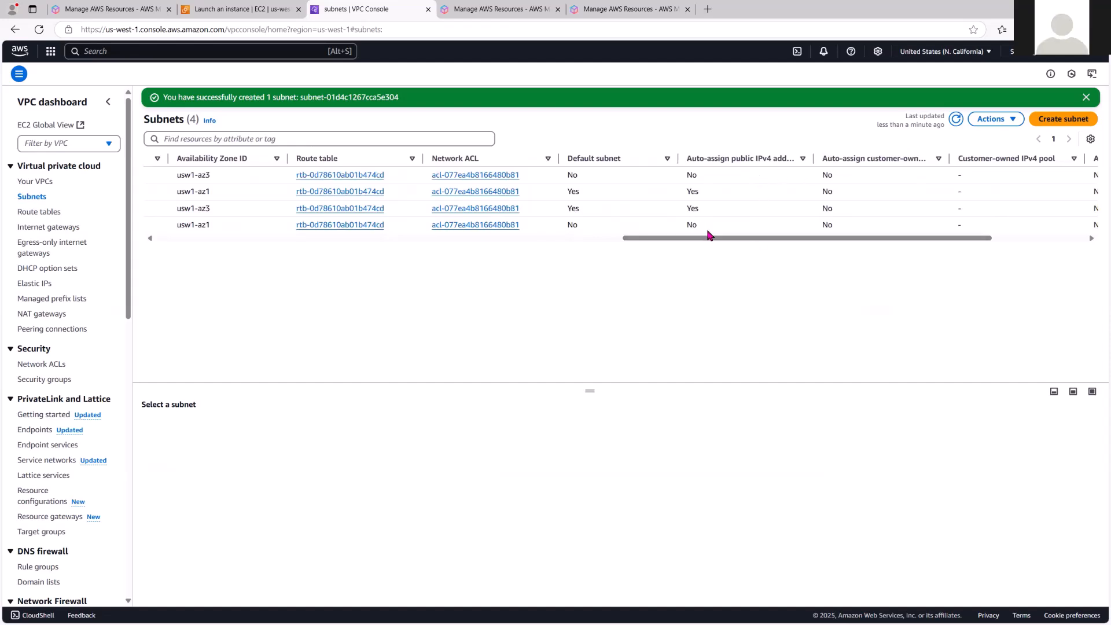
pyautogui.moveTo(757, 240); pyautogui.dragTo(223, 253)
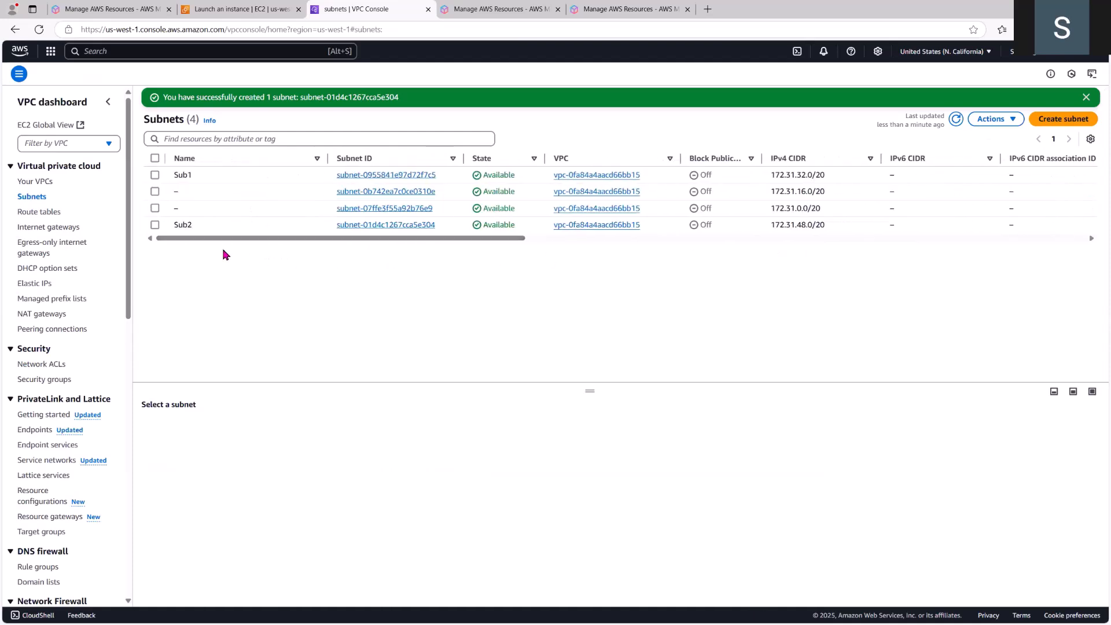
# Enable auto-assign public IPv4 address in Sub2's subnet settings and save the change
pyautogui.click(155, 224)
pyautogui.moveTo(342, 242); pyautogui.dragTo(958, 269)
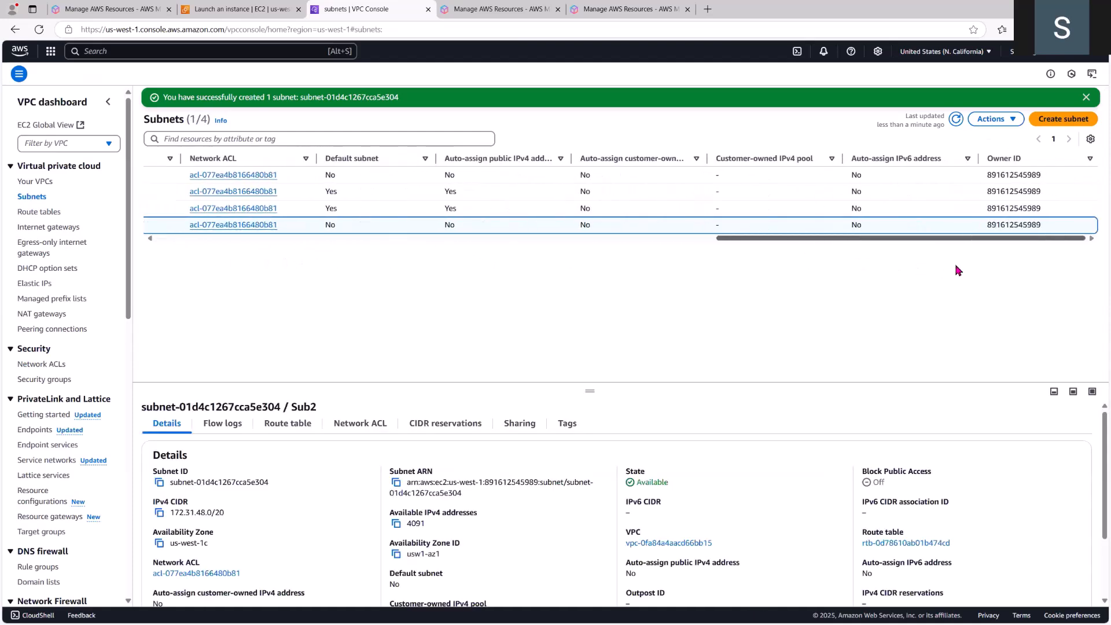
pyautogui.click(1015, 120)
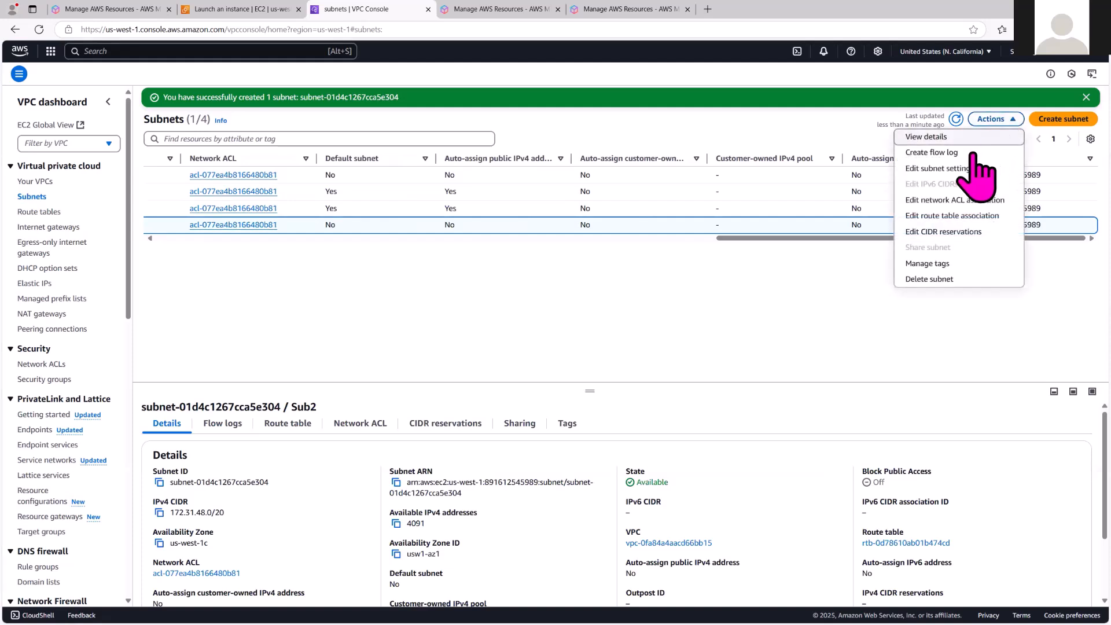
pyautogui.click(938, 168)
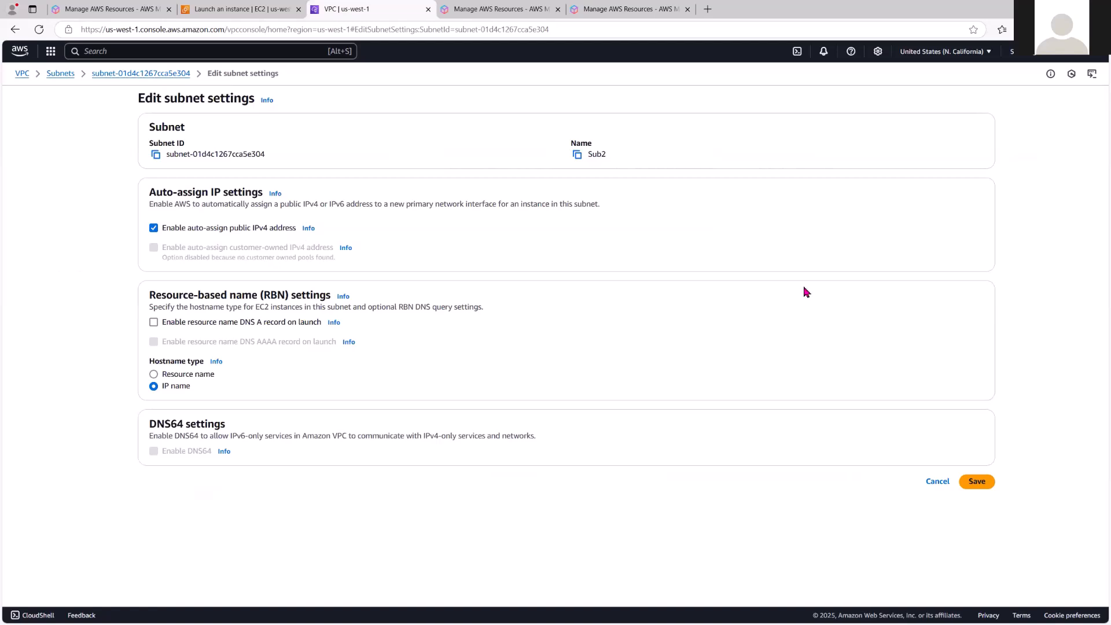
pyautogui.click(974, 481)
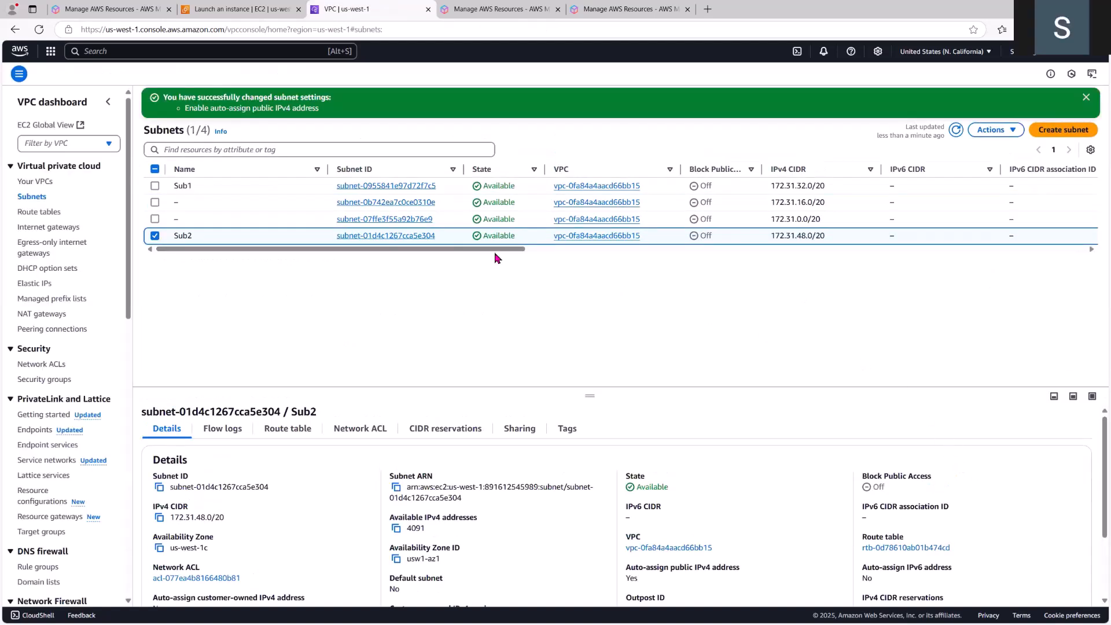
# Compare the auto-assign public IPv4 address setting of Sub2 with the other subnets in the list
pyautogui.moveTo(499, 250); pyautogui.dragTo(940, 277)
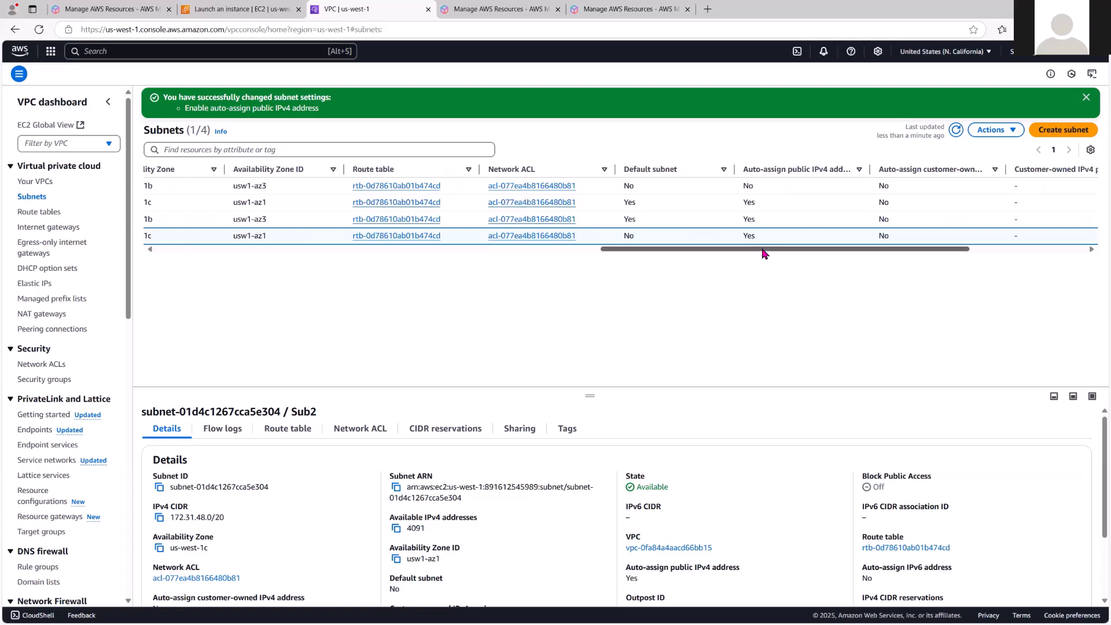
pyautogui.moveTo(762, 250)
pyautogui.mouseDown()
pyautogui.moveTo(908, 263)
pyautogui.moveTo(762, 257)
pyautogui.mouseUp()
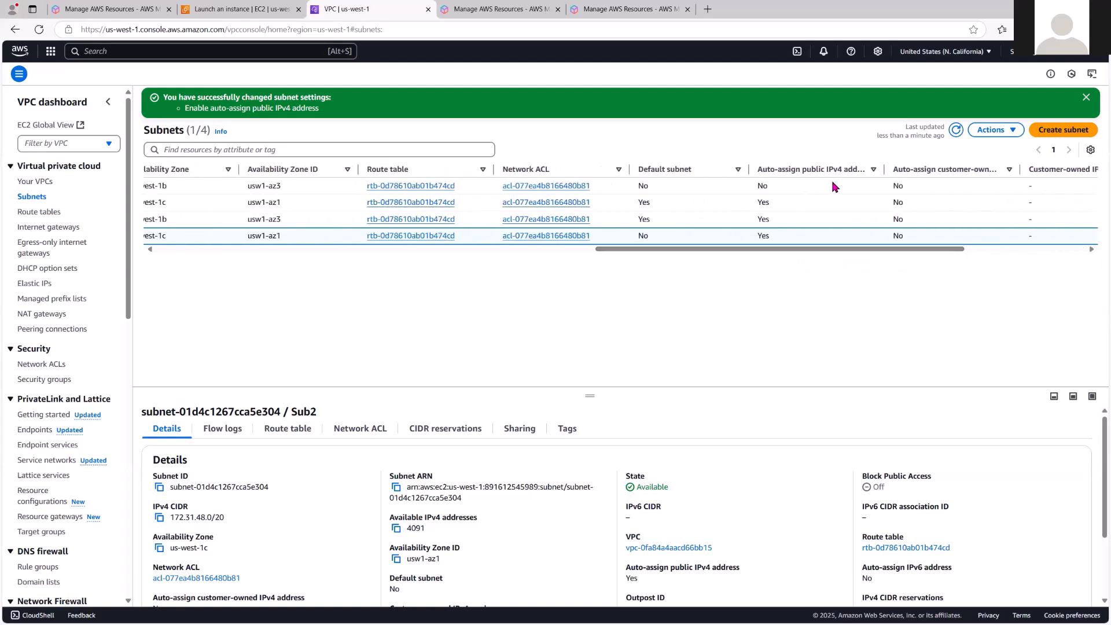
pyautogui.moveTo(770, 248); pyautogui.dragTo(270, 254)
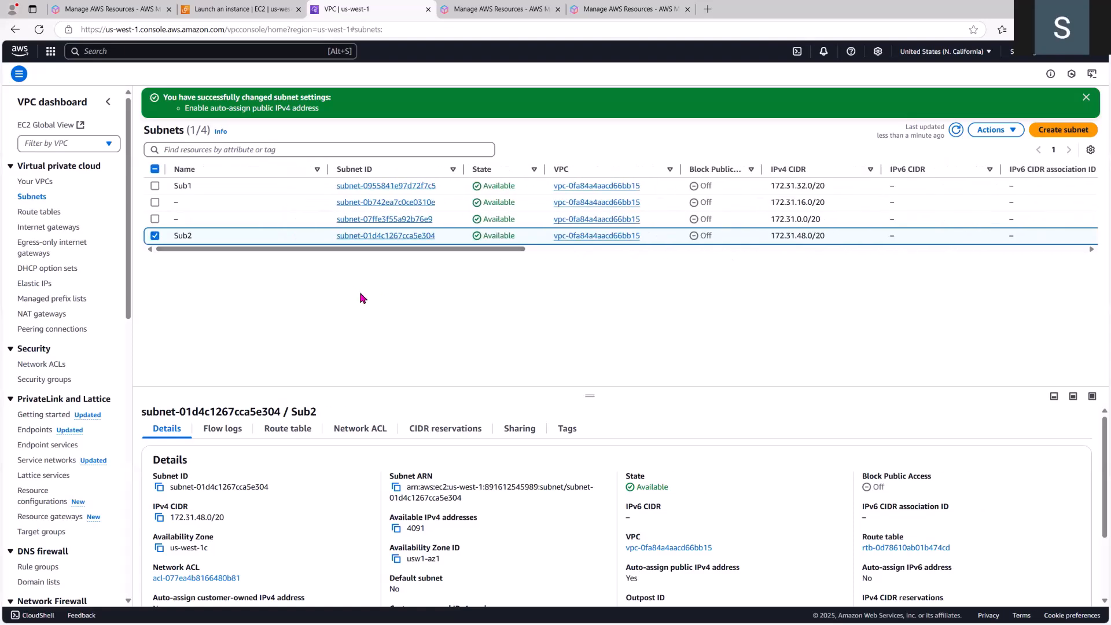
# Go to the EC2 service, start launching a new instance and name it vm5
pyautogui.click(184, 51)
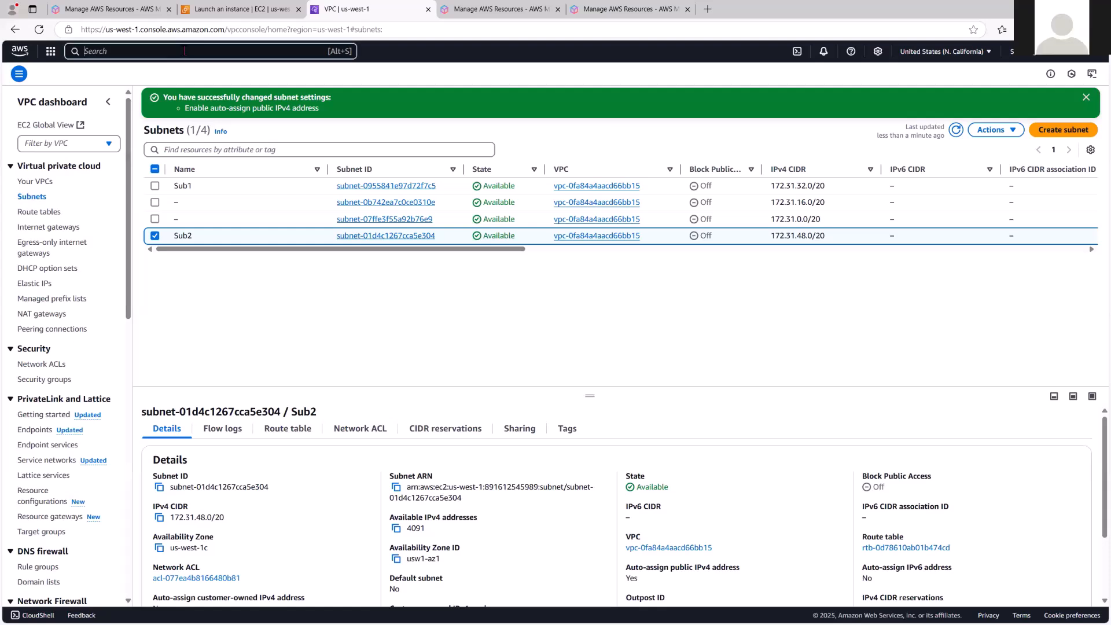
pyautogui.write('EC2')
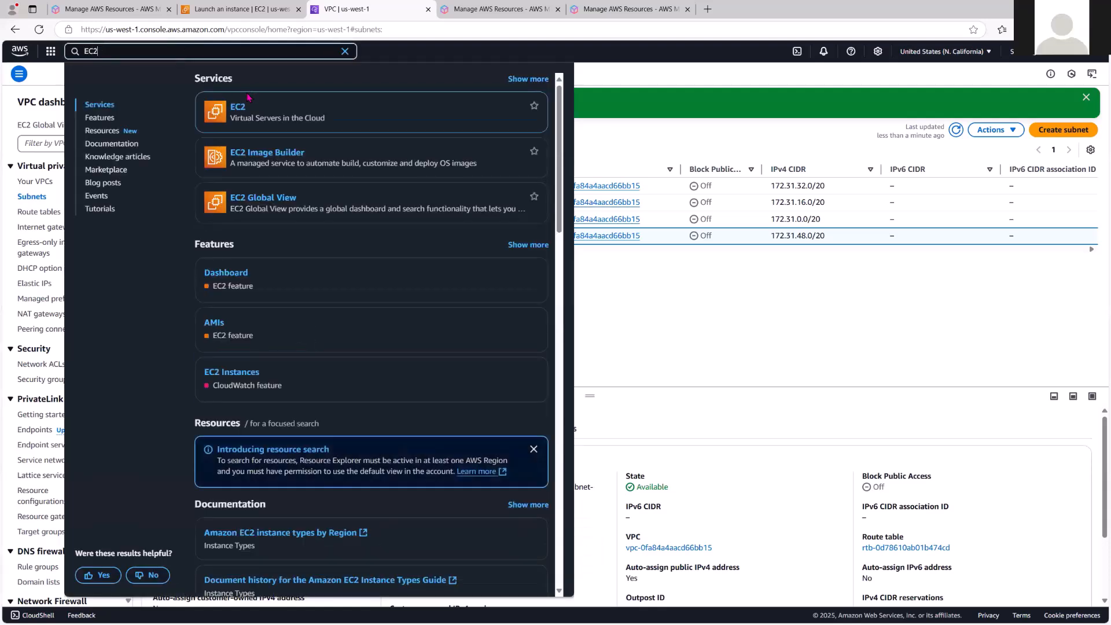
pyautogui.click(238, 110)
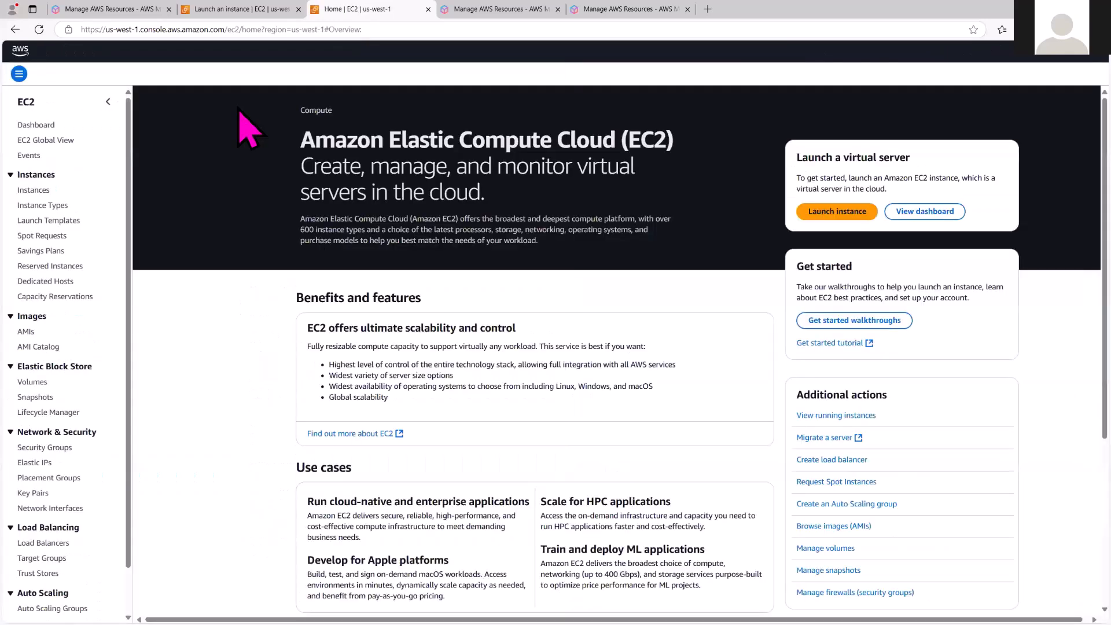
pyautogui.click(849, 213)
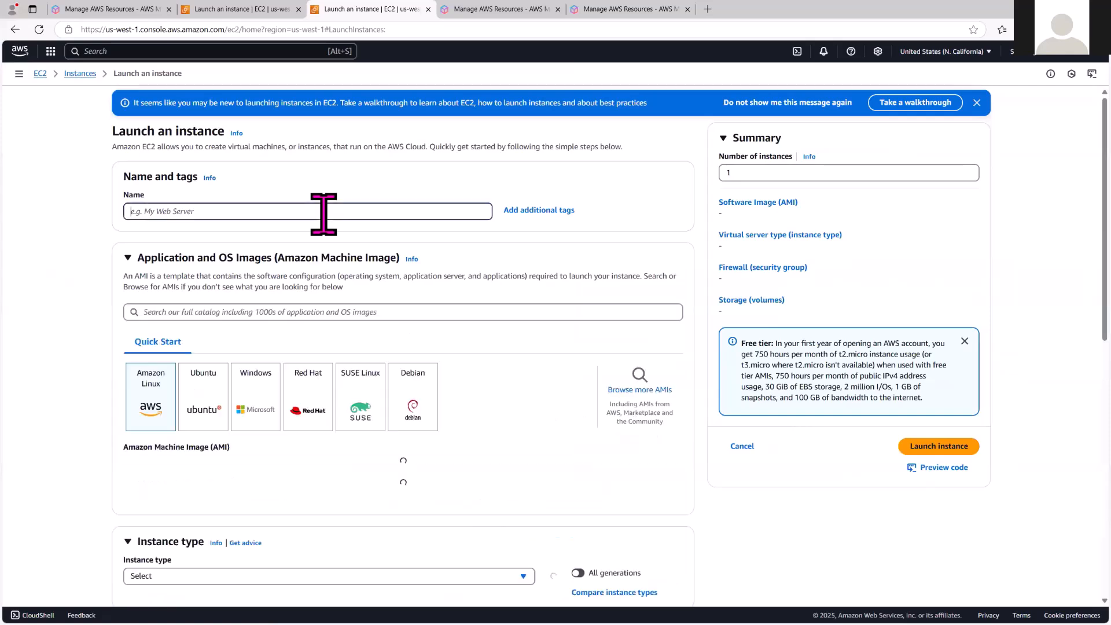
pyautogui.click(324, 213)
pyautogui.press('capslock')
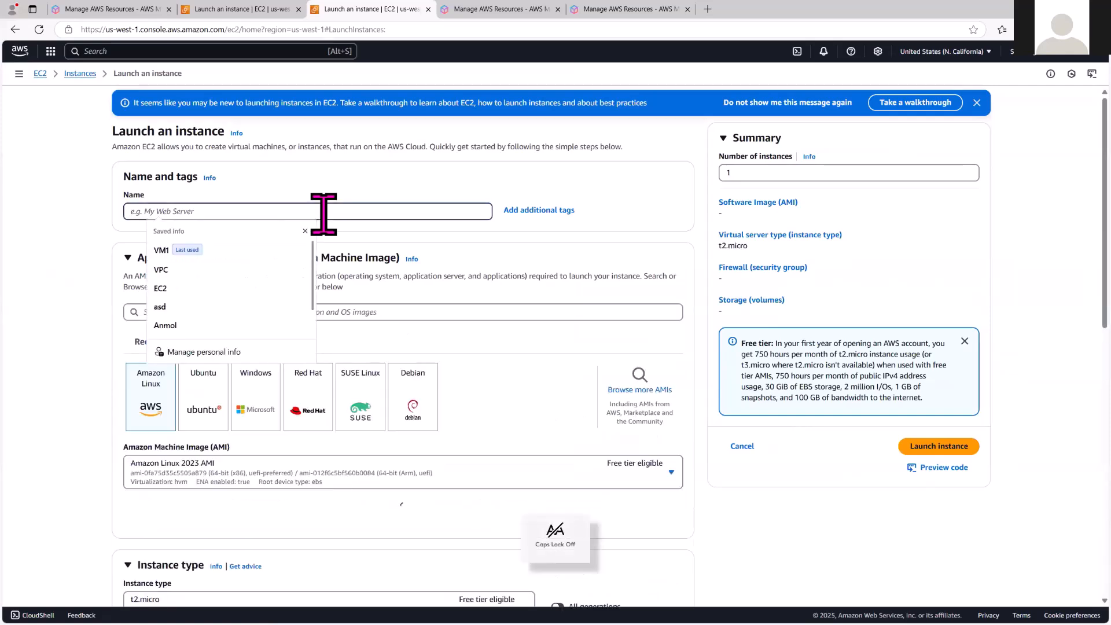
pyautogui.write('vm5')
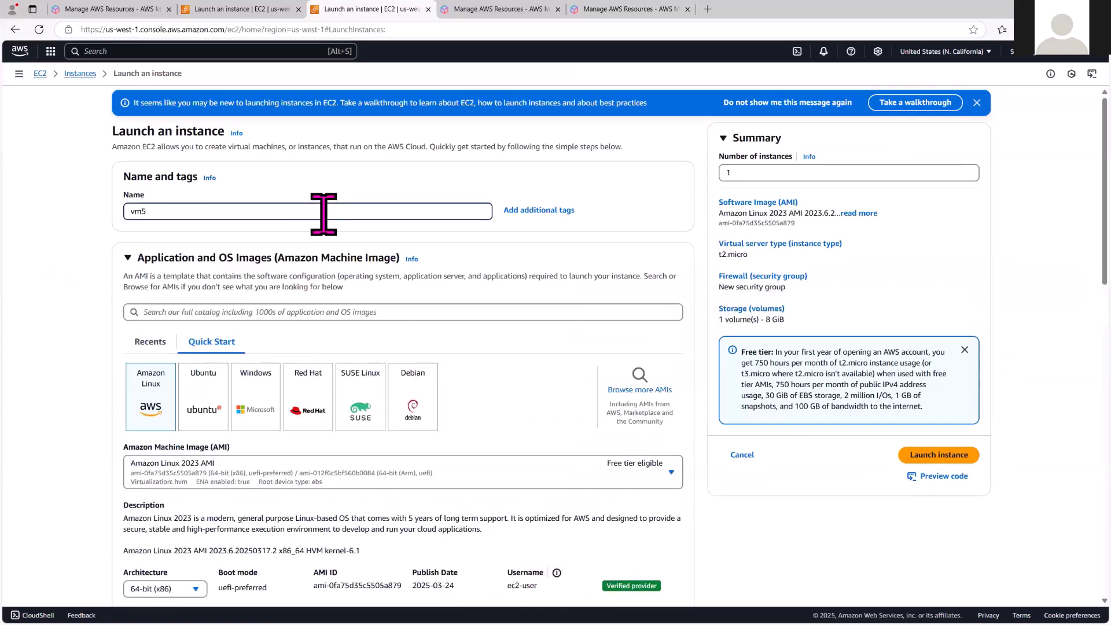
pyautogui.click(71, 281)
# Choose the existing key pair KeyMarch for the vm5 instance's login
pyautogui.scroll(-5, 71, 281)
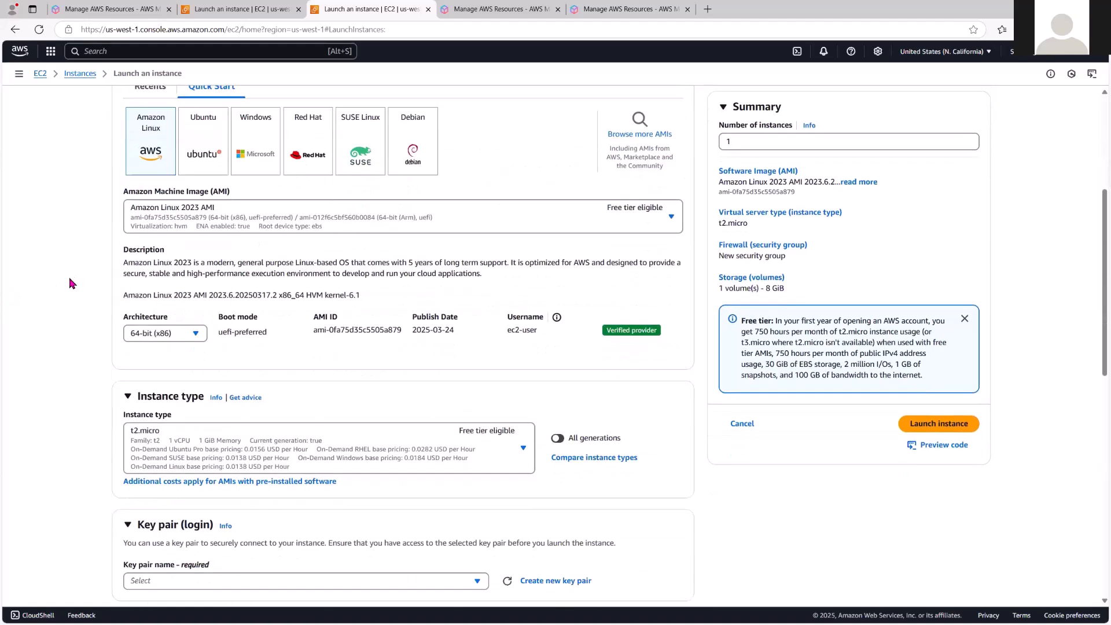
pyautogui.scroll(-2, 71, 283)
pyautogui.scroll(-3, 107, 281)
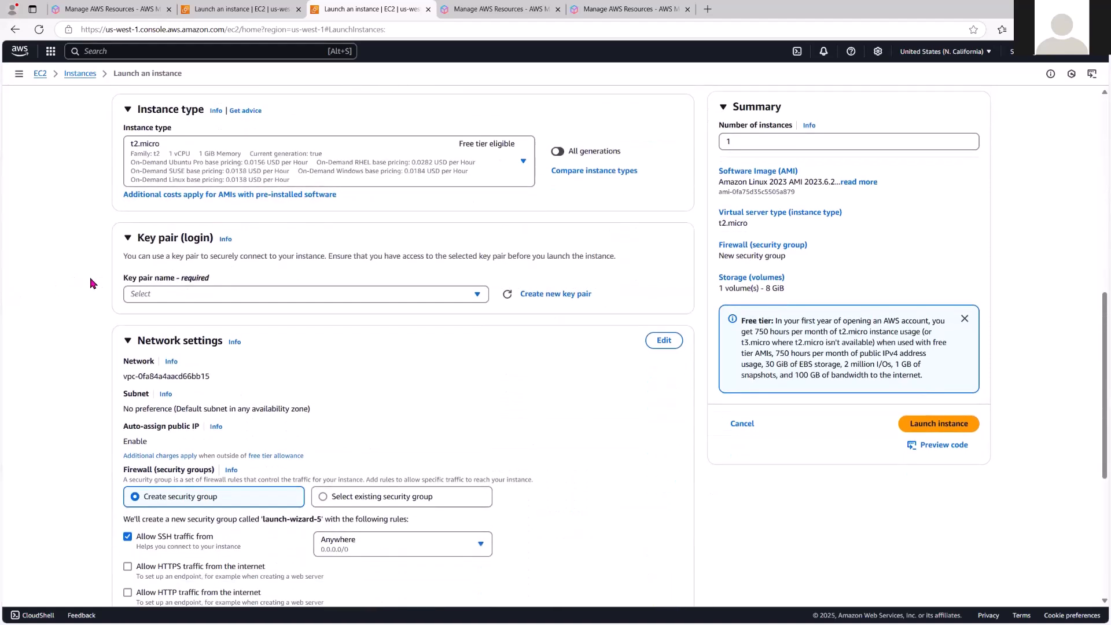
pyautogui.click(463, 243)
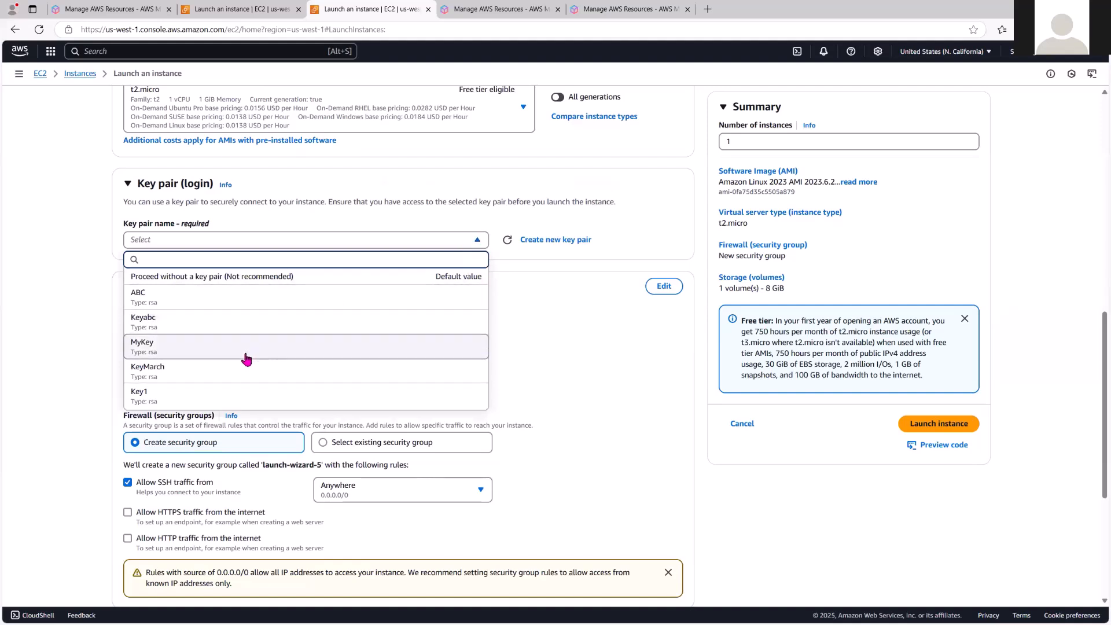
pyautogui.click(217, 373)
# Edit vm5's network settings to use subnet Sub2 in the default VPC, with auto-assign public IP set to Enable
pyautogui.scroll(-2, 628, 356)
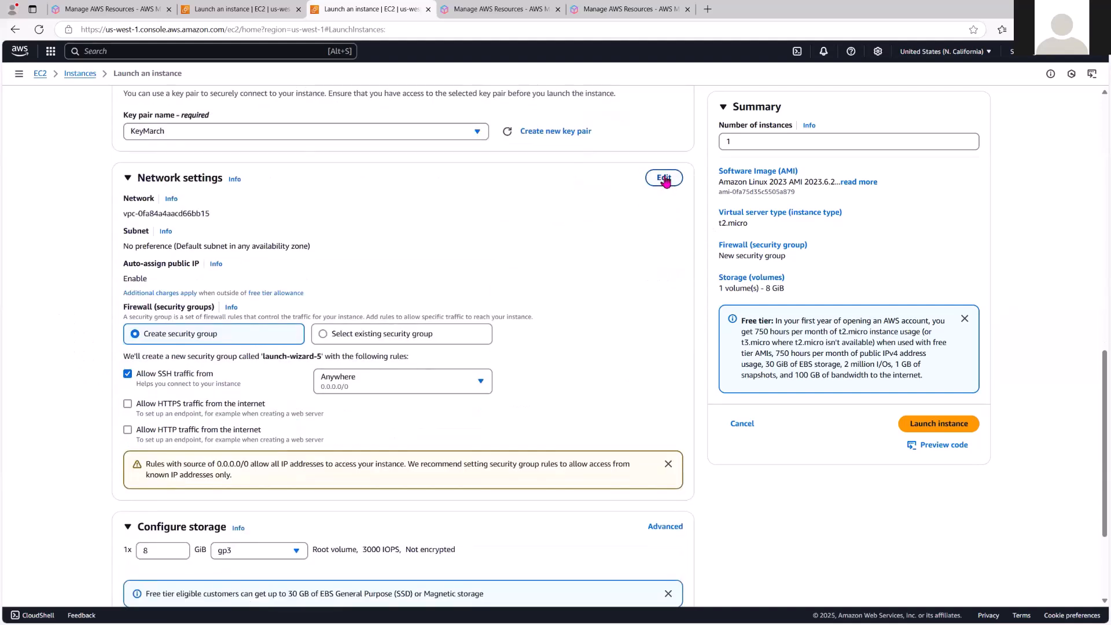
pyautogui.click(664, 179)
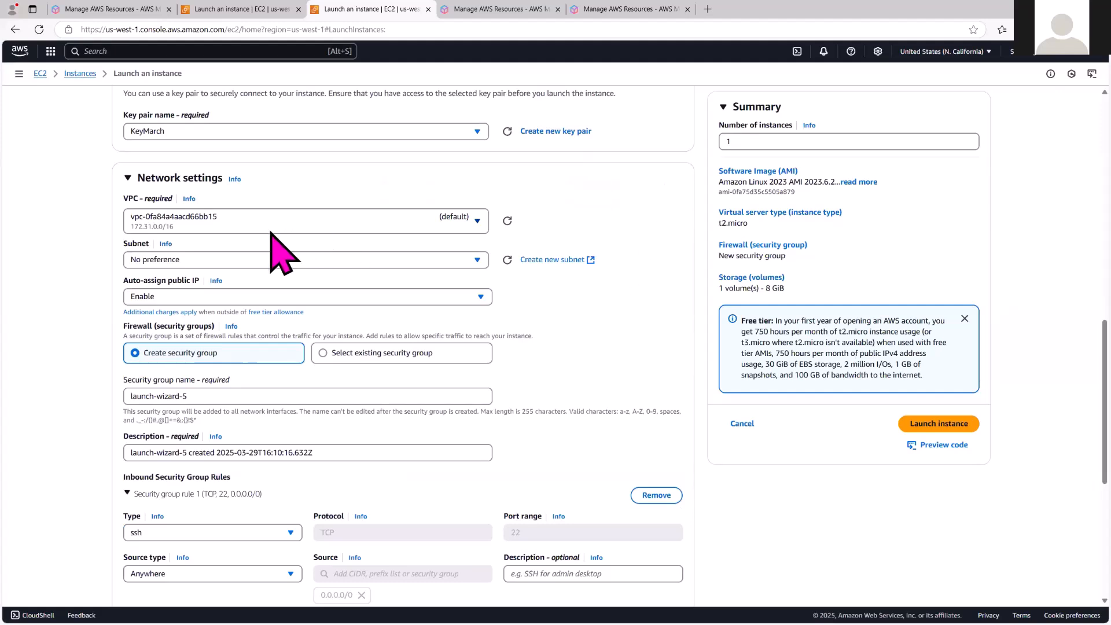
pyautogui.click(226, 260)
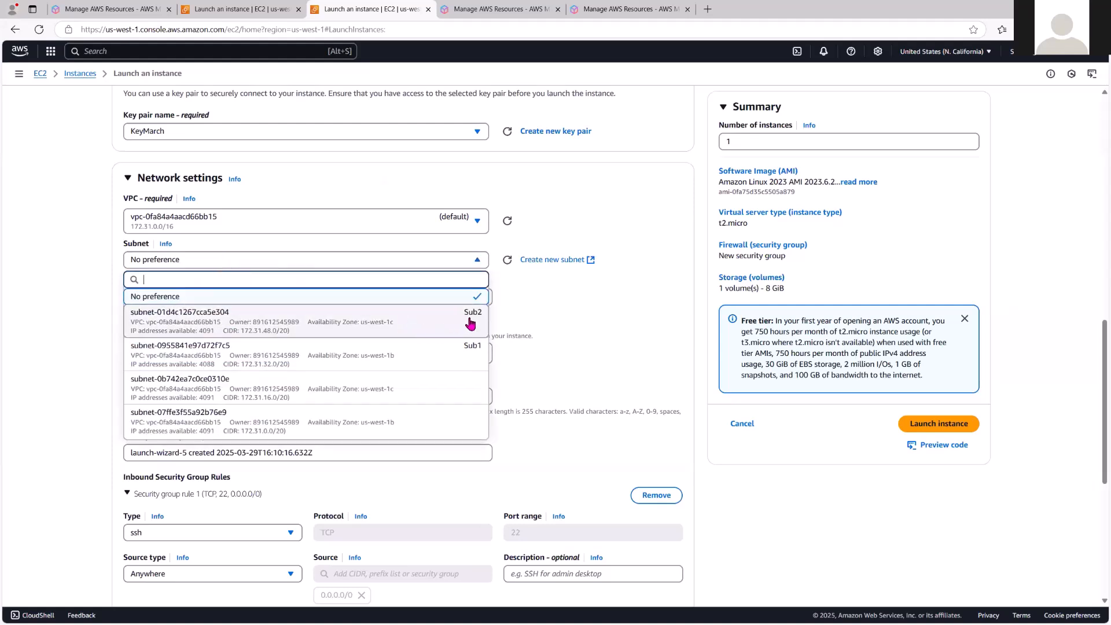
pyautogui.click(471, 324)
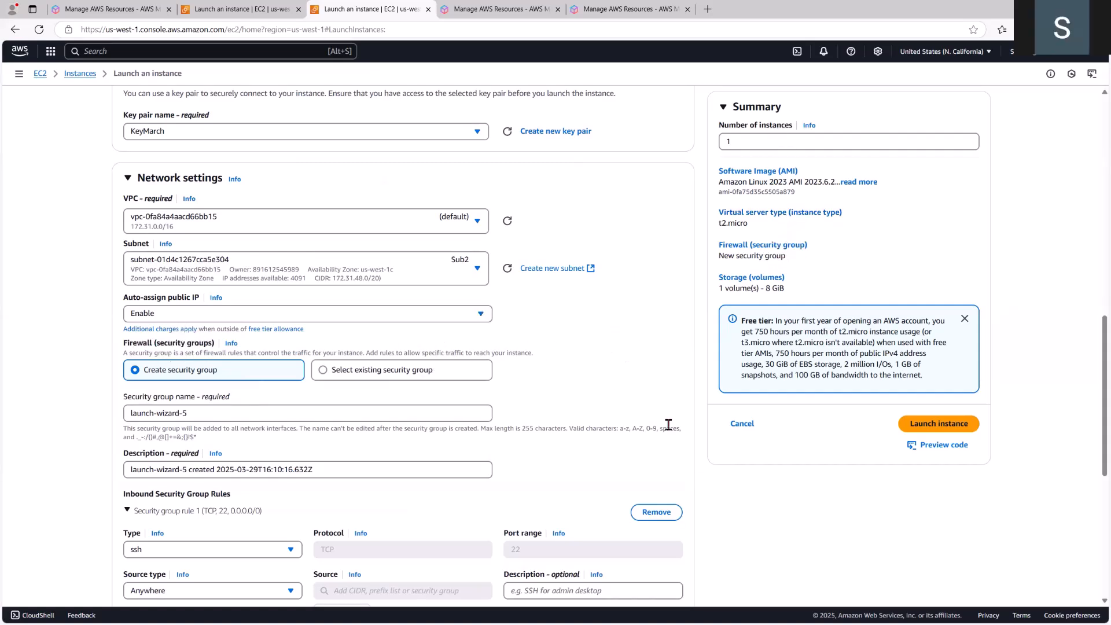
pyautogui.click(480, 314)
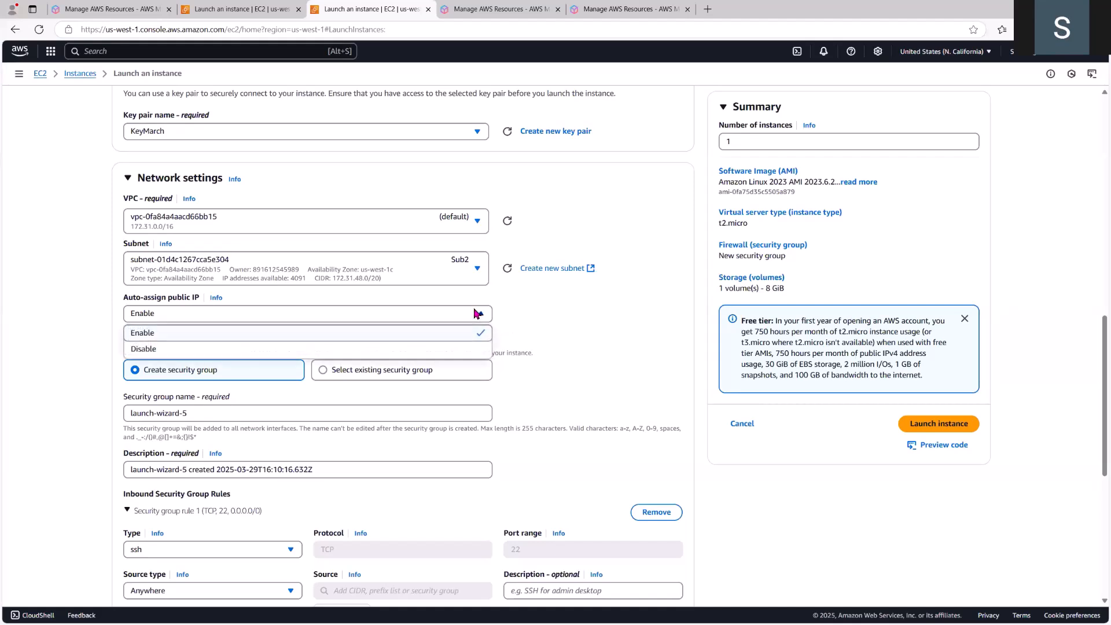
pyautogui.click(326, 346)
pyautogui.click(353, 316)
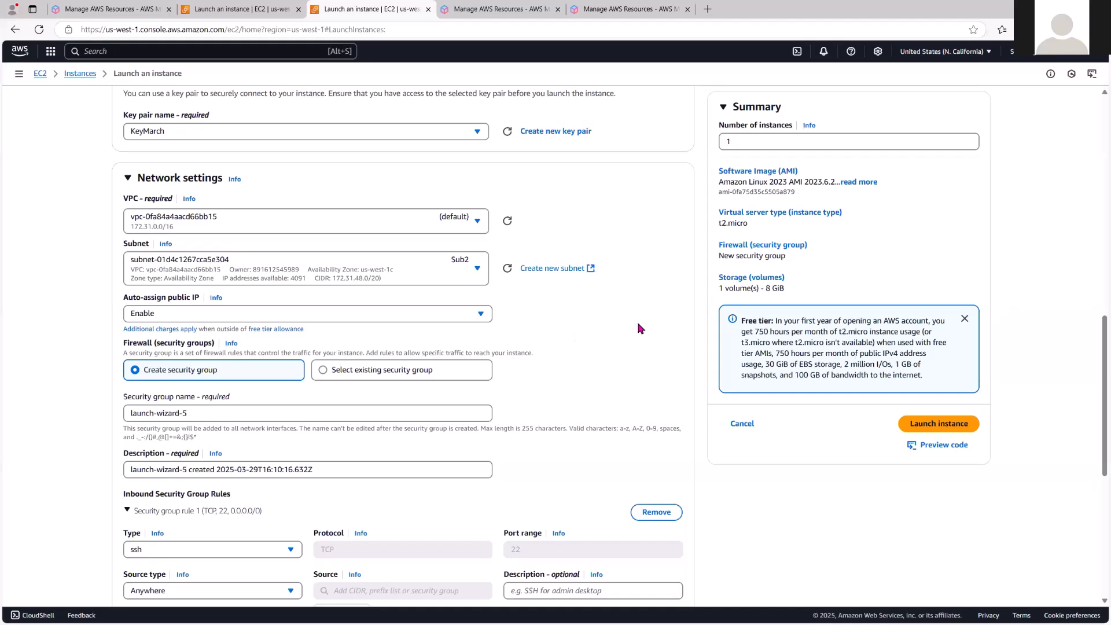
# Use the existing security group launch-wizard-4 as vm5's firewall instead of creating a new one
pyautogui.scroll(-1, 639, 326)
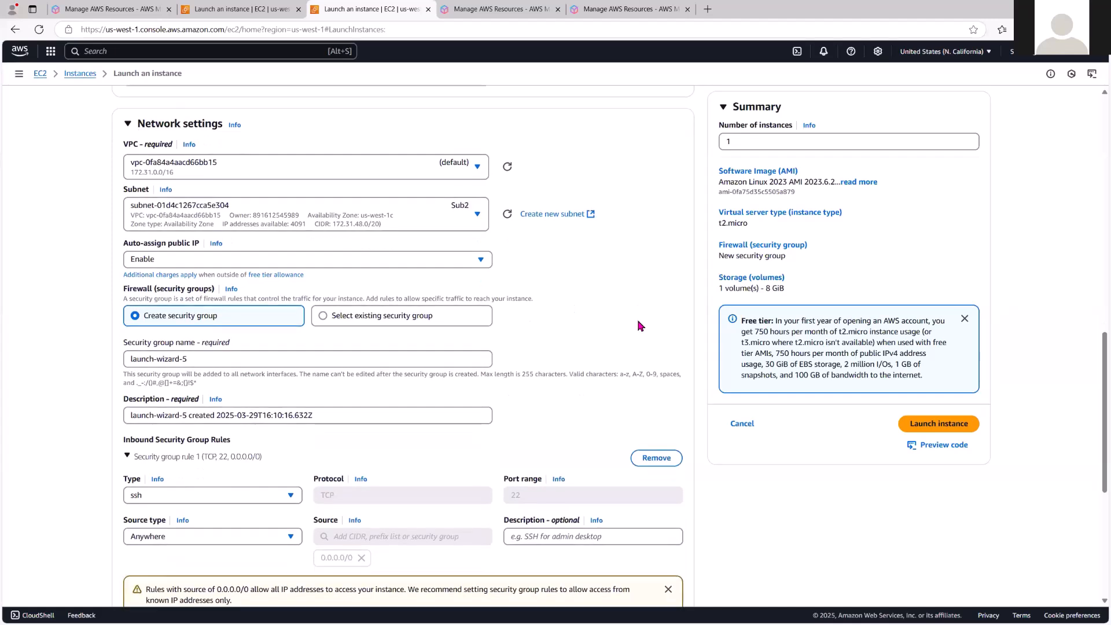
pyautogui.click(382, 320)
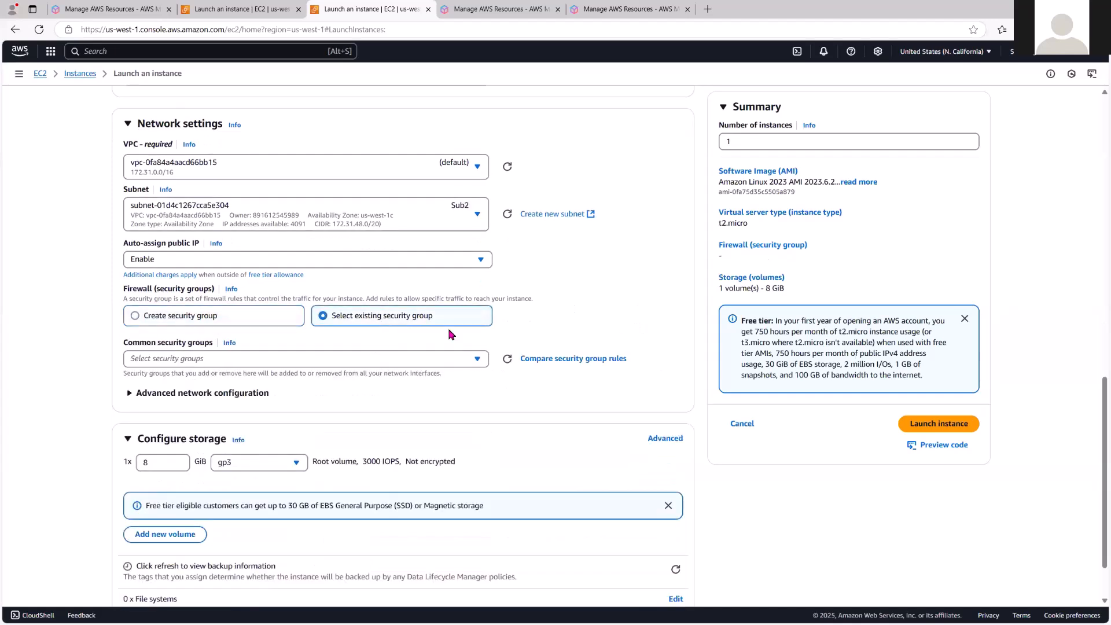
pyautogui.click(301, 363)
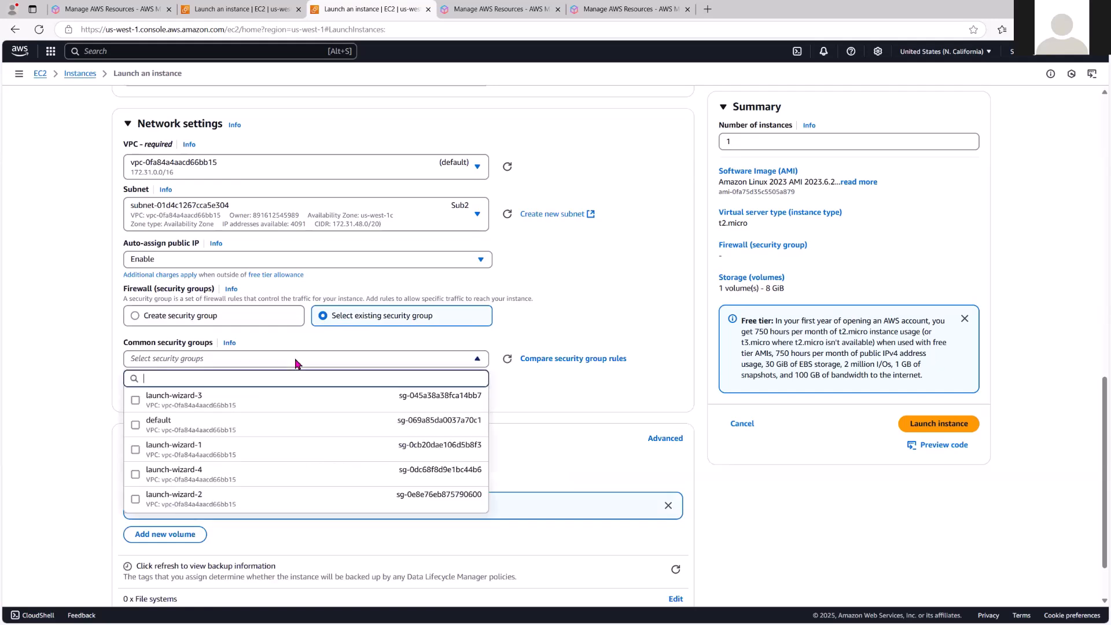
pyautogui.click(251, 476)
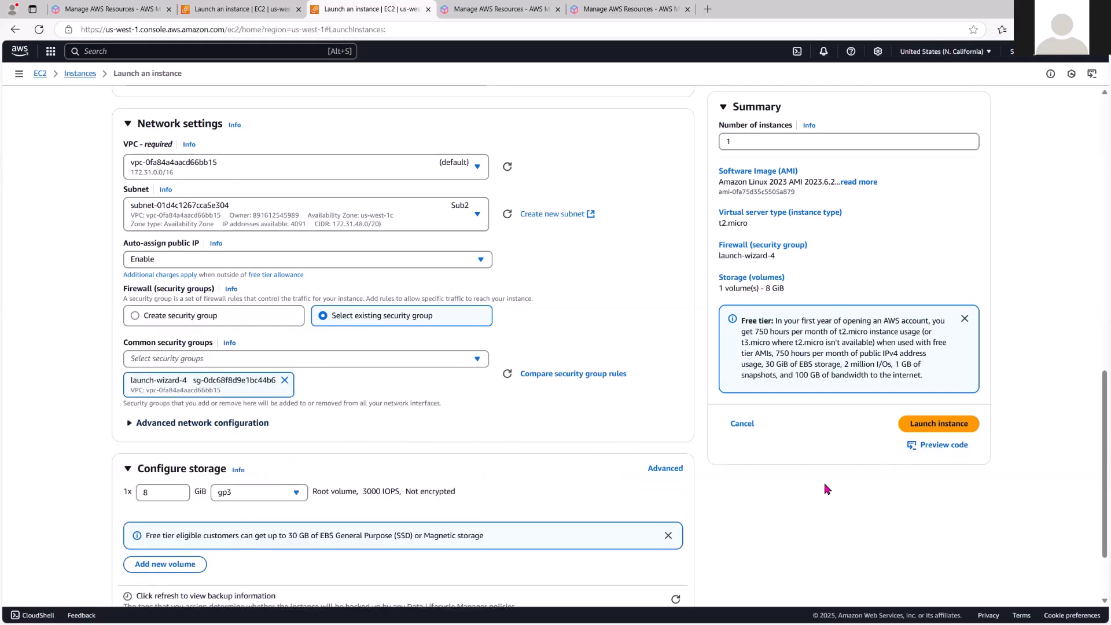
# Launch the vm5 instance and open its details from the instances list
pyautogui.scroll(-1, 817, 491)
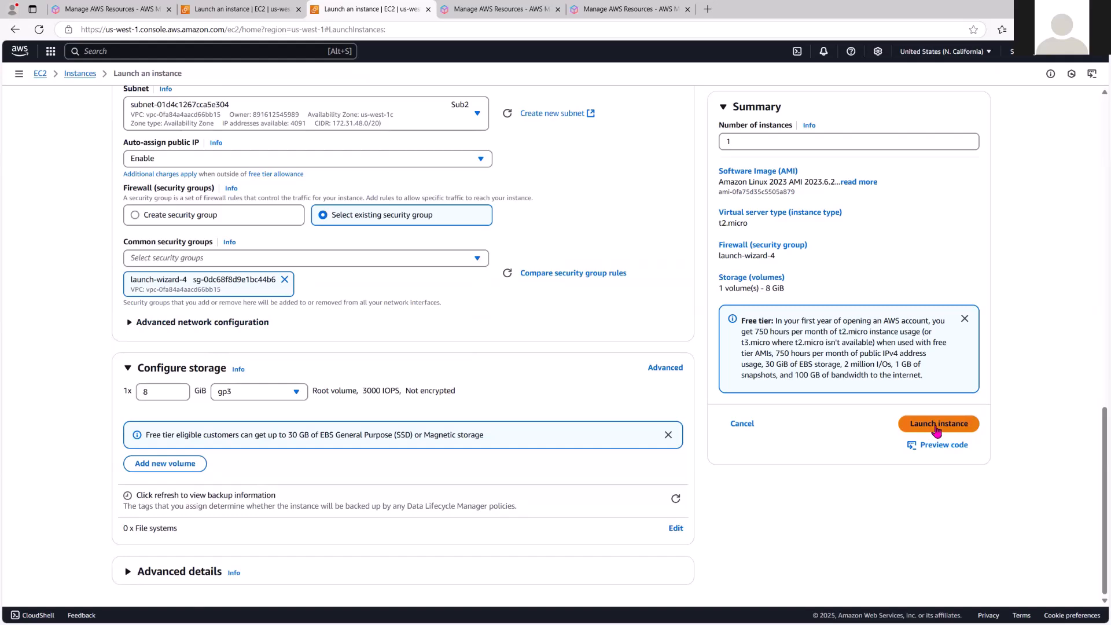
pyautogui.click(936, 427)
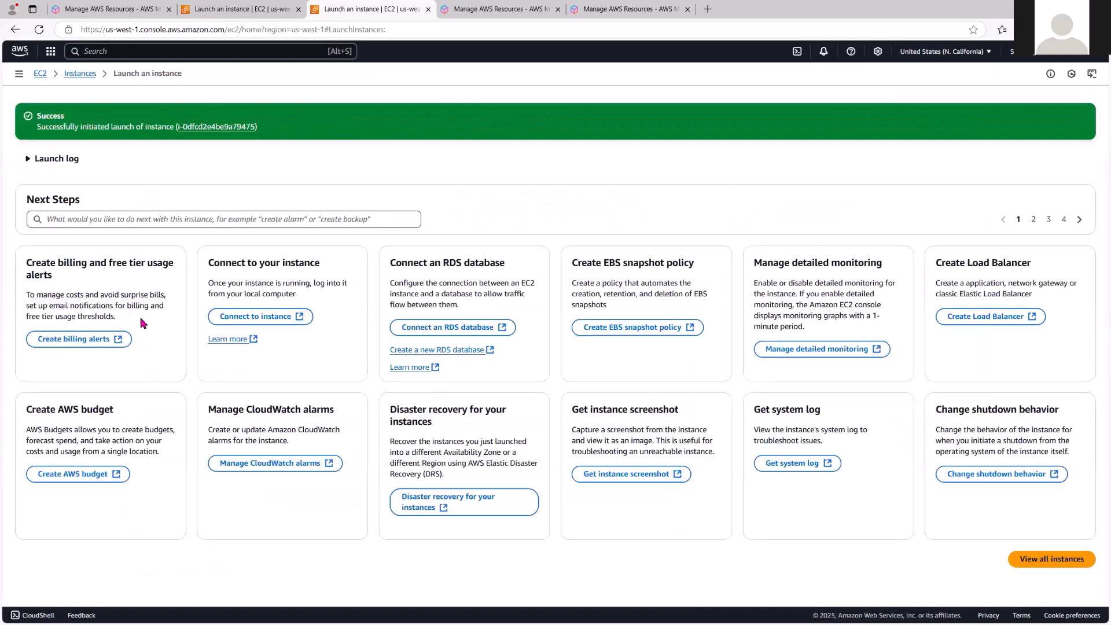
pyautogui.click(81, 75)
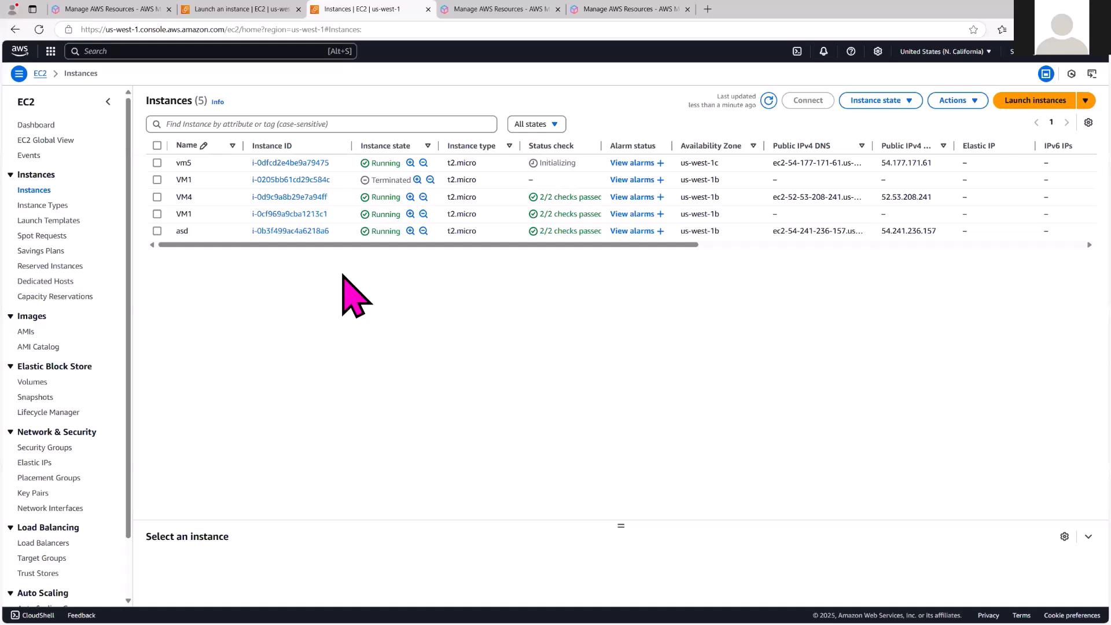
pyautogui.click(292, 163)
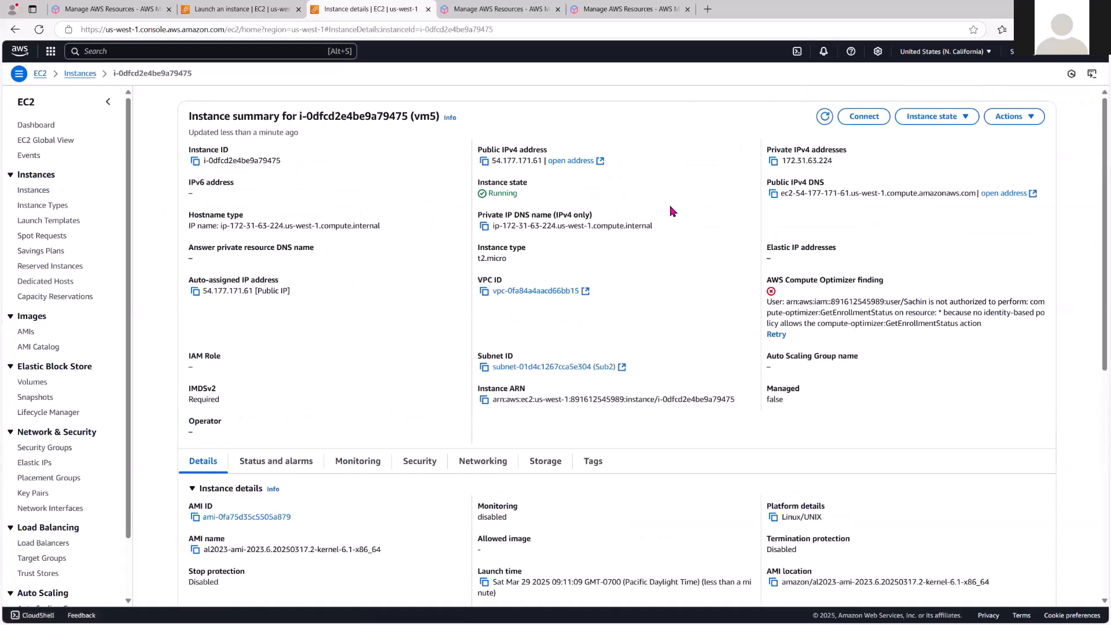
# Copy vm5's public IPv4 address and set it as the host name of a new PuTTY session
pyautogui.click(485, 162)
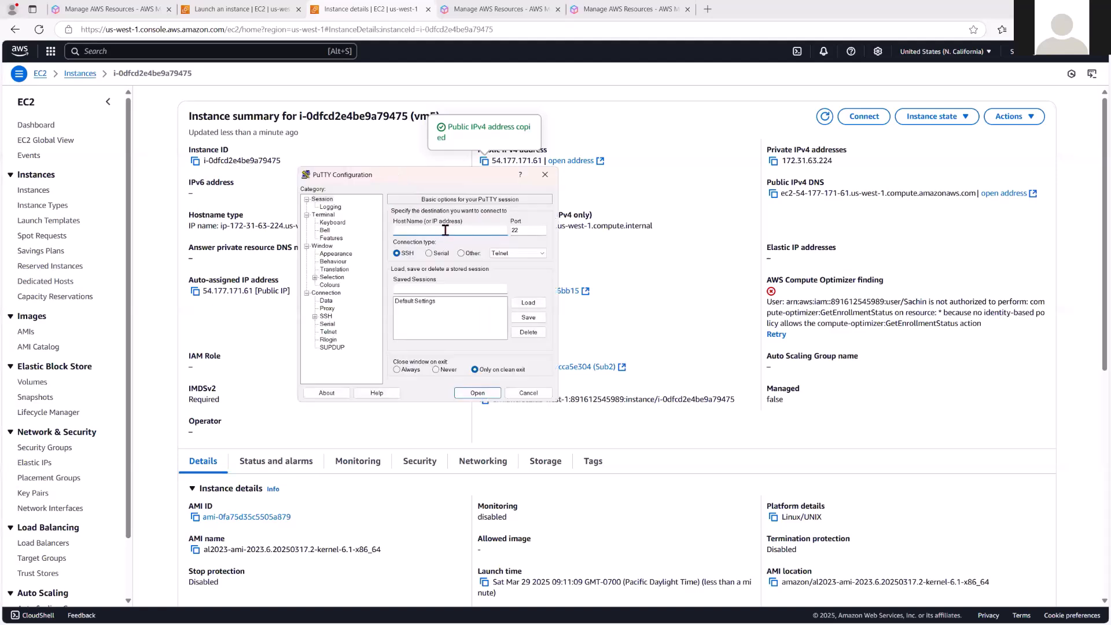
pyautogui.rightClick(445, 230)
pyautogui.click(488, 279)
# Set the SSH authentication credentials to use the KeyMarch private key file from the Downloads folder
pyautogui.click(315, 316)
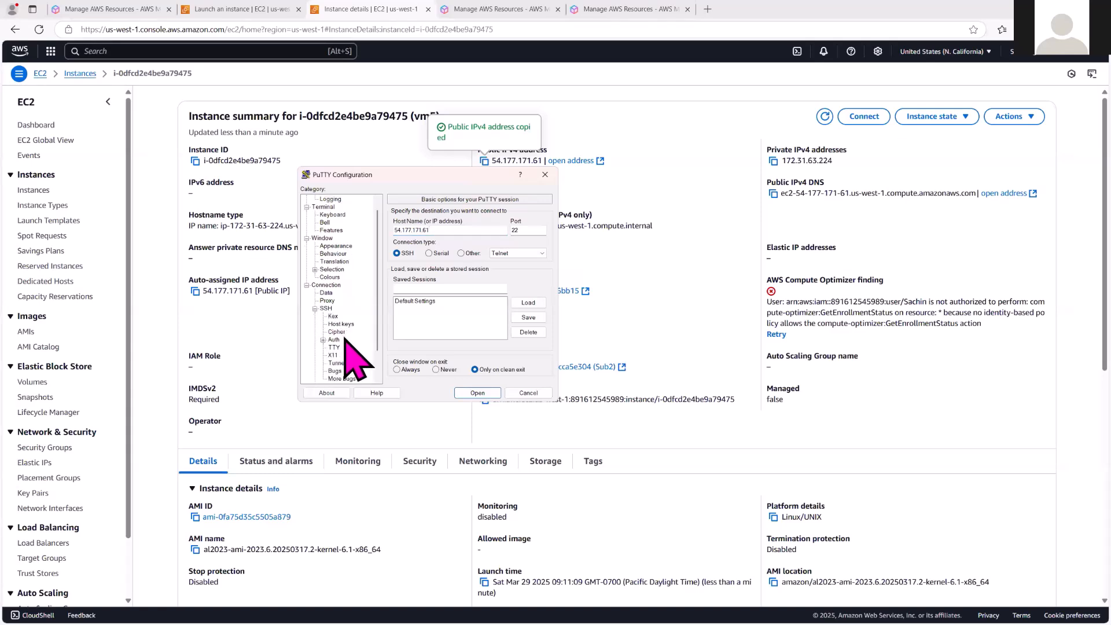
pyautogui.click(324, 340)
pyautogui.click(350, 348)
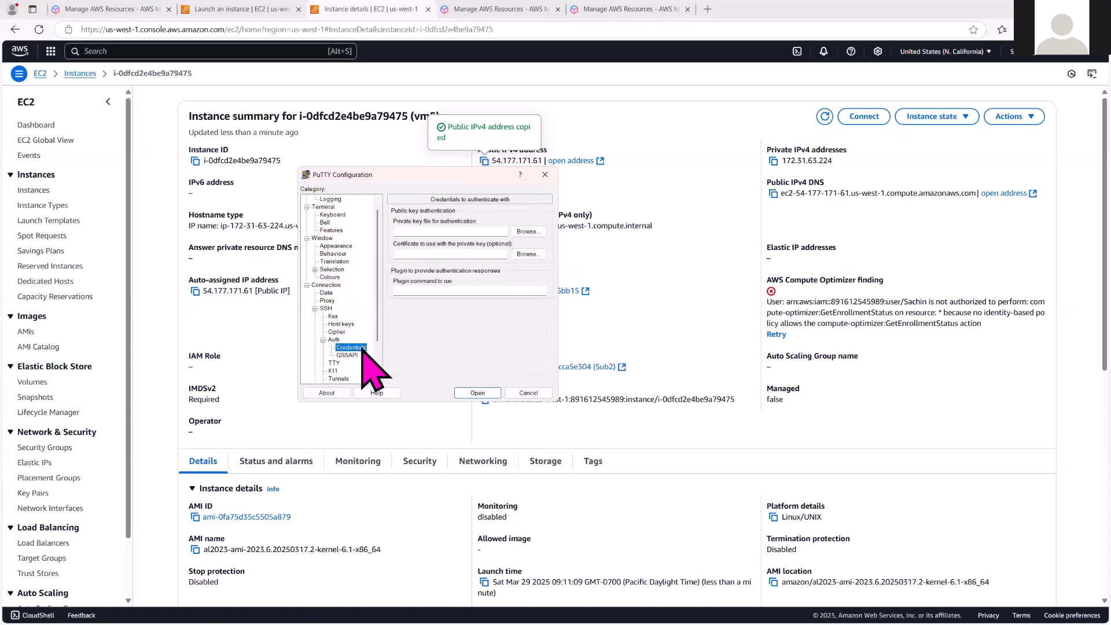
pyautogui.click(527, 232)
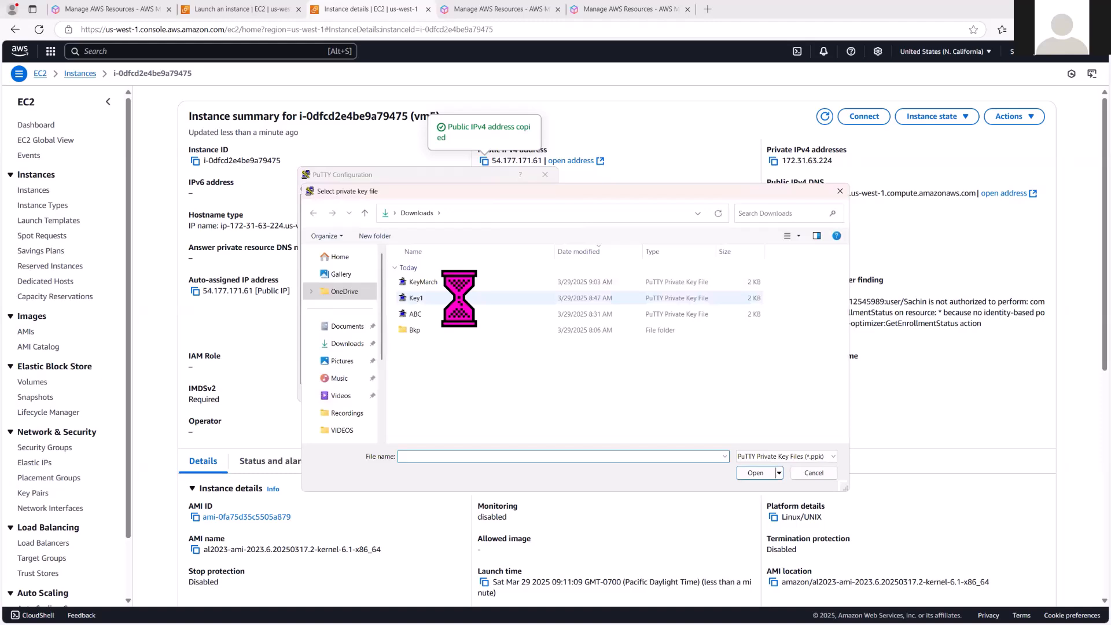
pyautogui.doubleClick(423, 282)
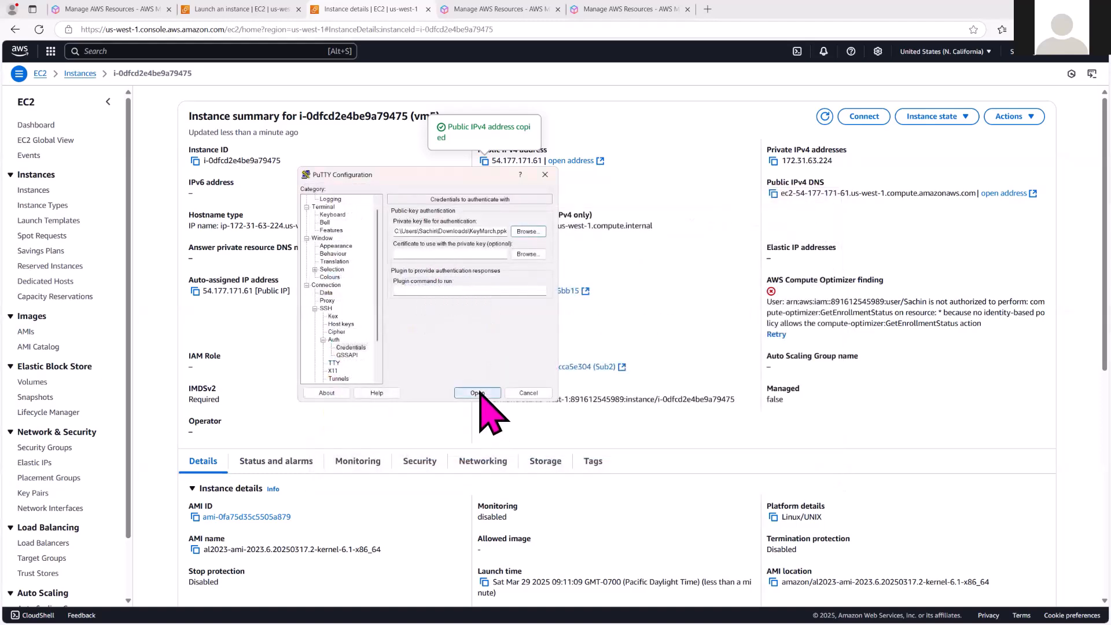
# Connect to vm5 over SSH as ec2-user, accepting its host key, and close the session
pyautogui.click(477, 393)
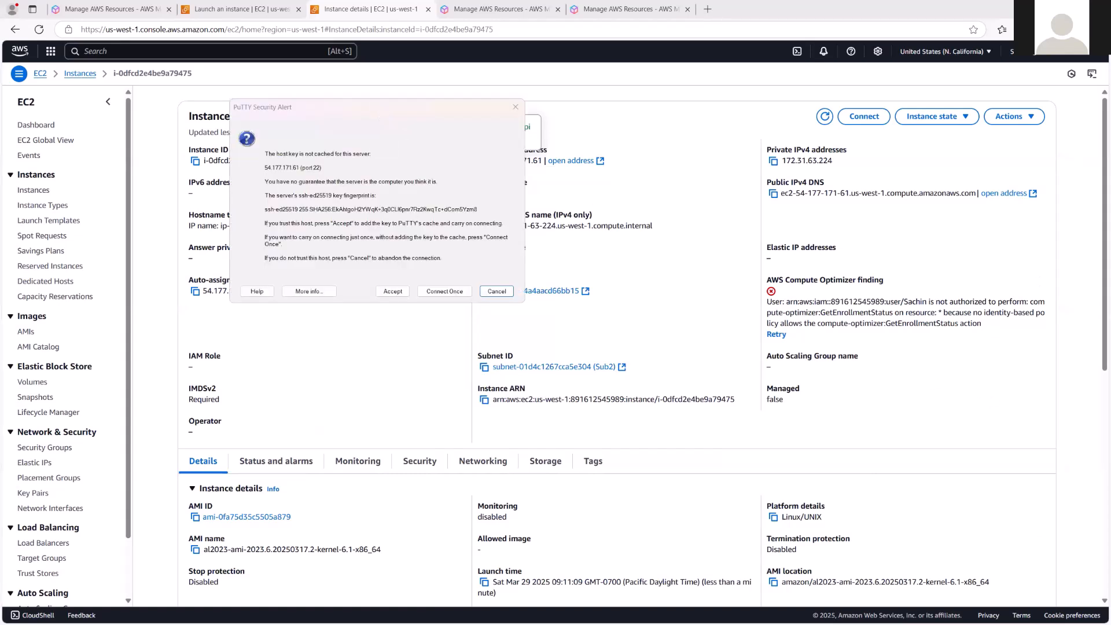
pyautogui.click(393, 291)
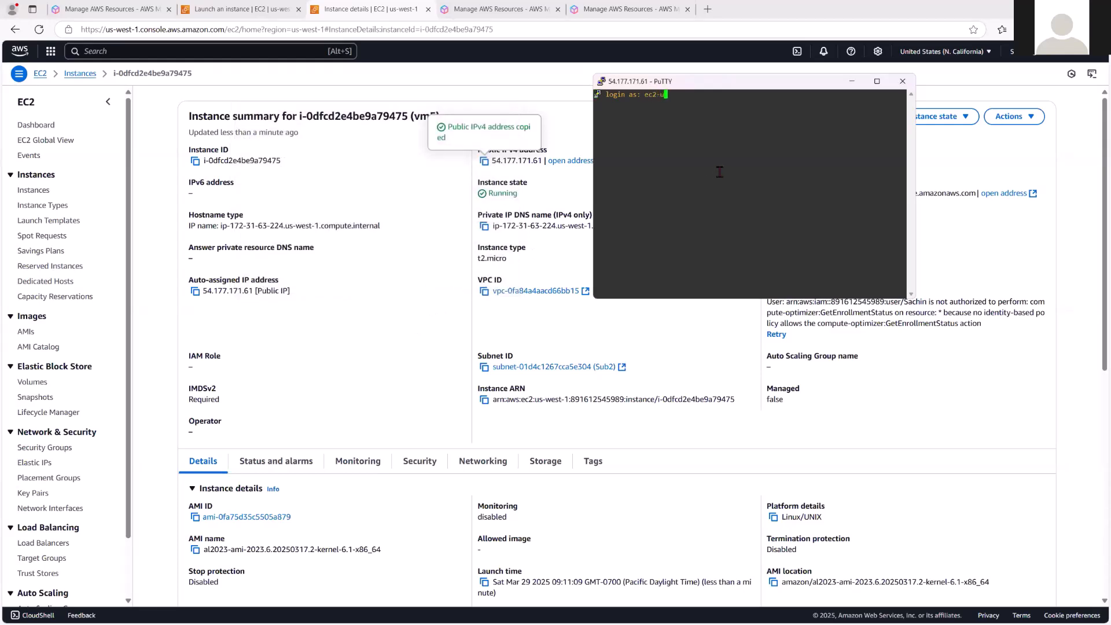
pyautogui.press('Return')
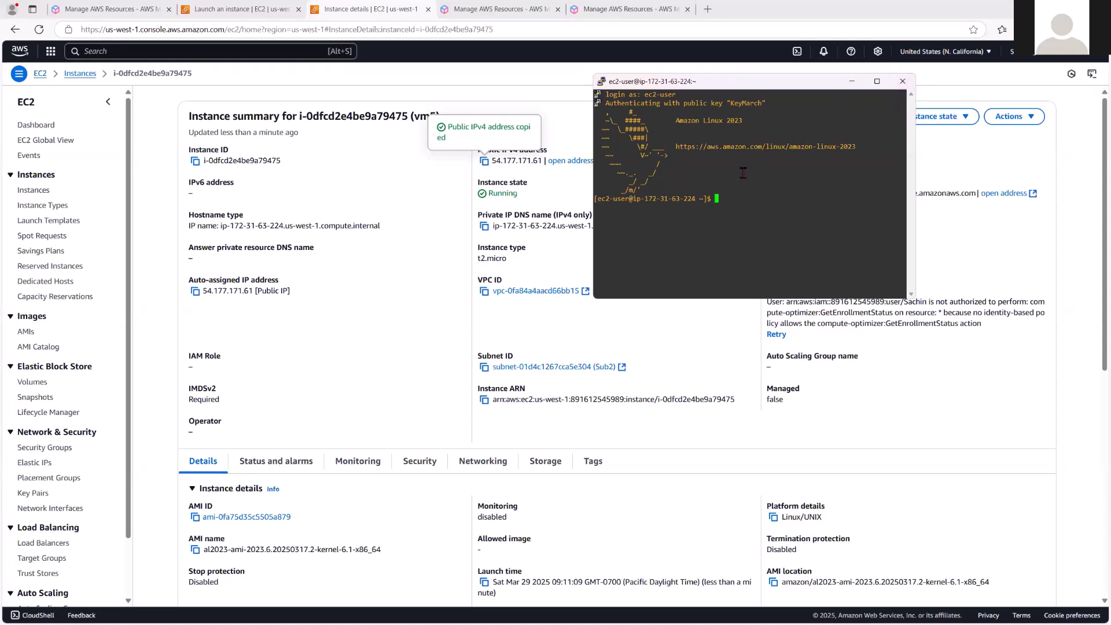
pyautogui.click(902, 81)
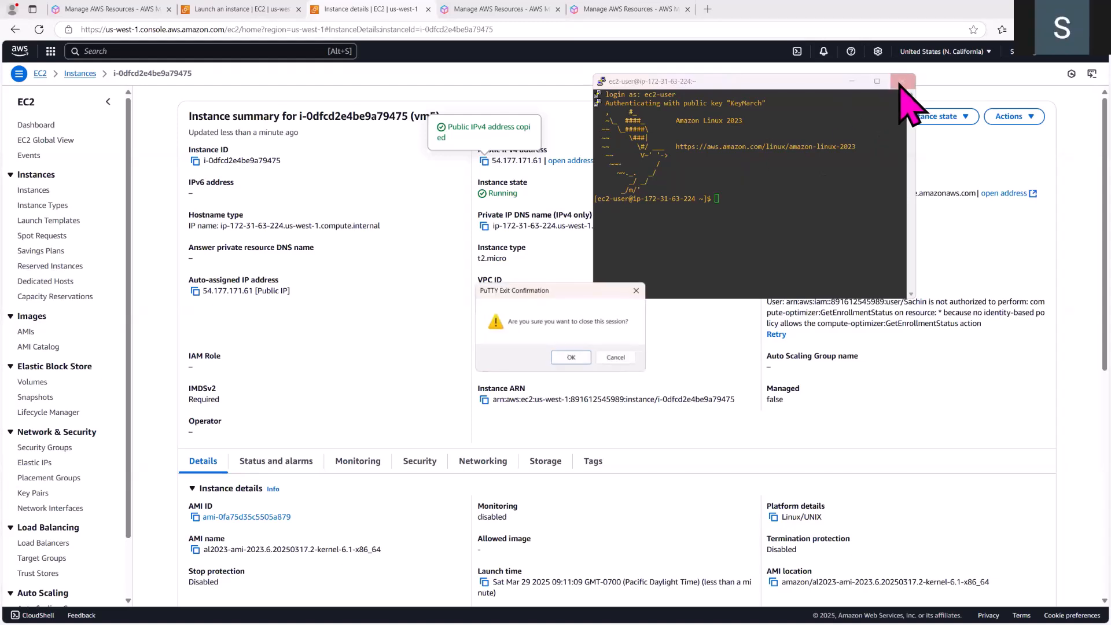
pyautogui.click(570, 357)
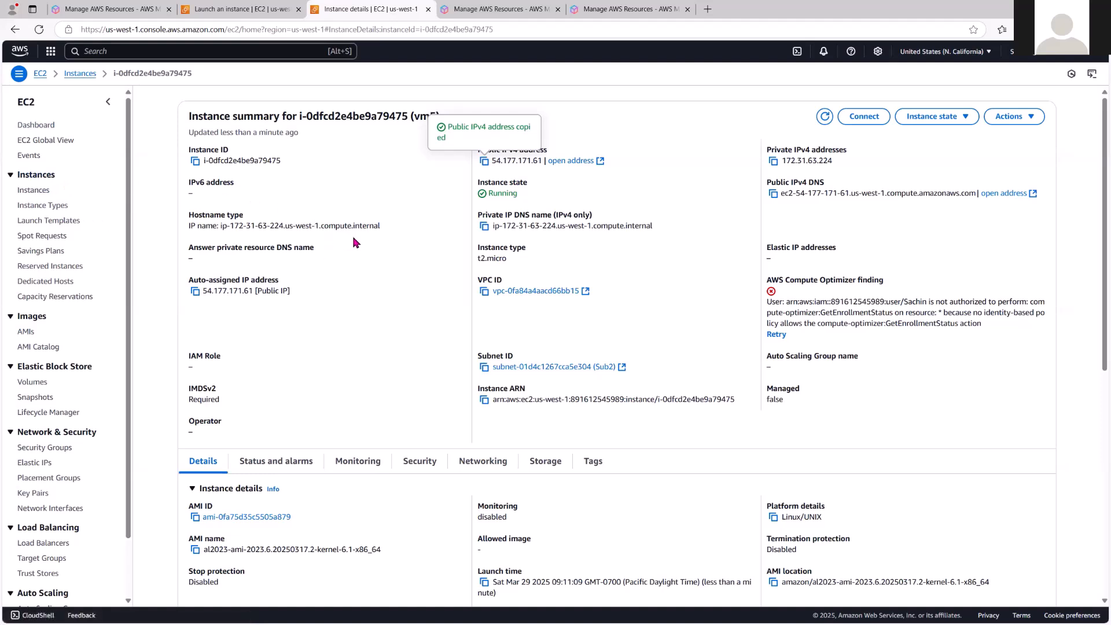
# Terminate all five EC2 instances in the instances list, including vm5, VM4, both VM1 entries and asd
pyautogui.click(36, 190)
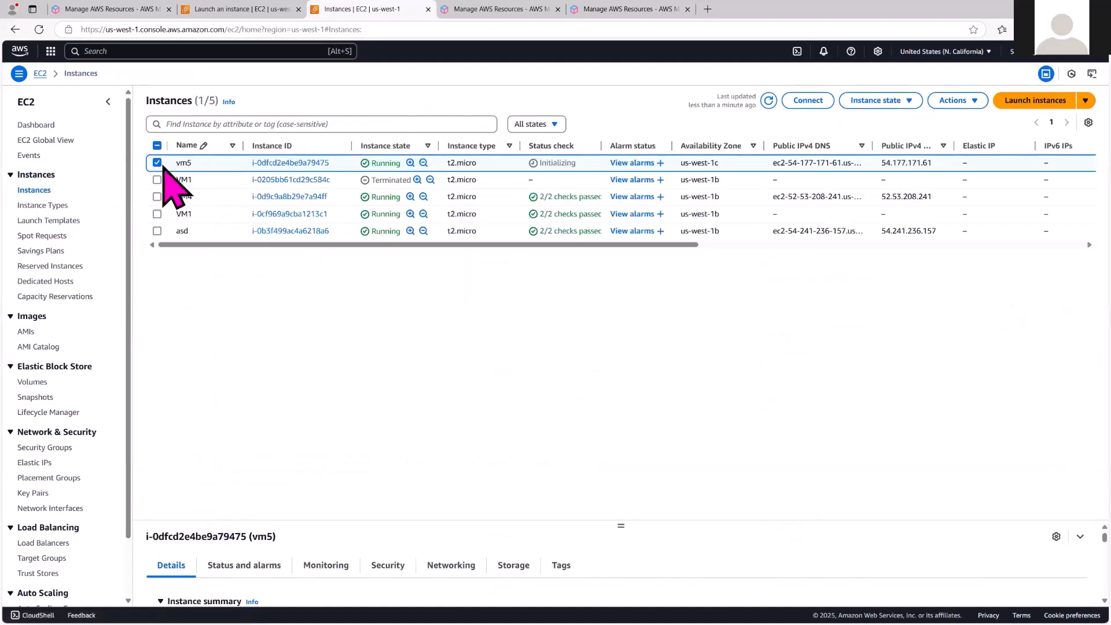
pyautogui.click(156, 180)
pyautogui.click(157, 196)
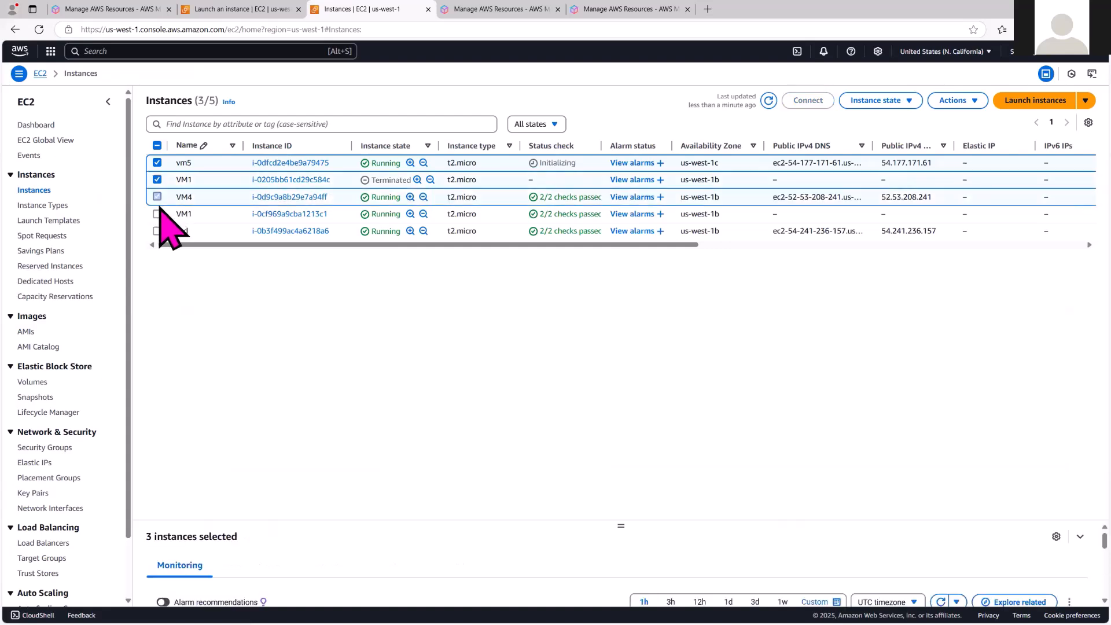
pyautogui.click(157, 213)
pyautogui.click(156, 230)
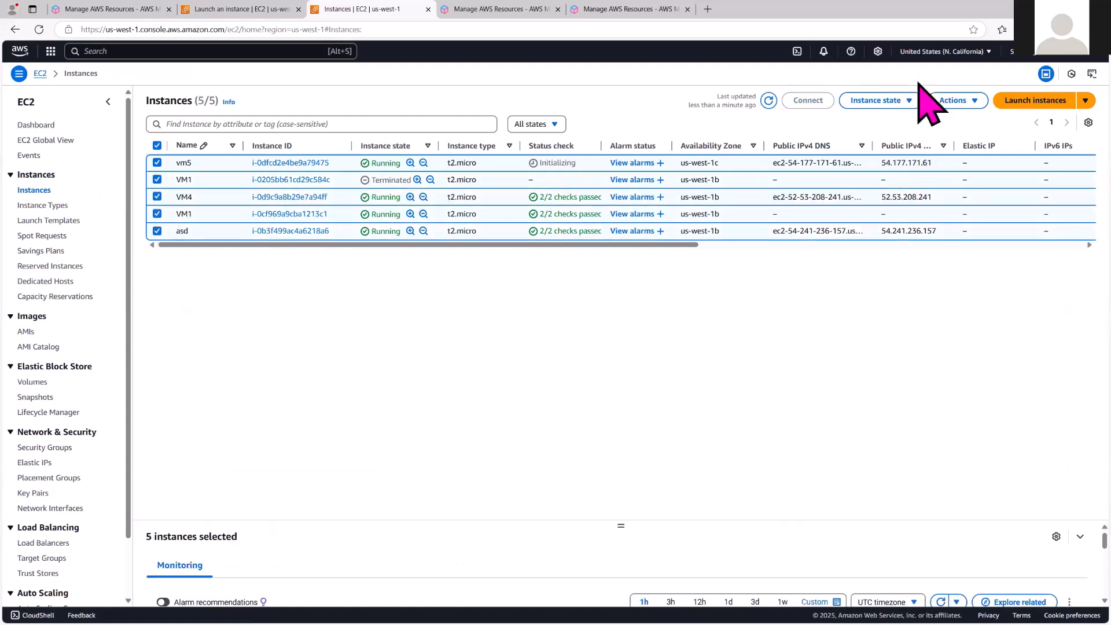
pyautogui.click(912, 101)
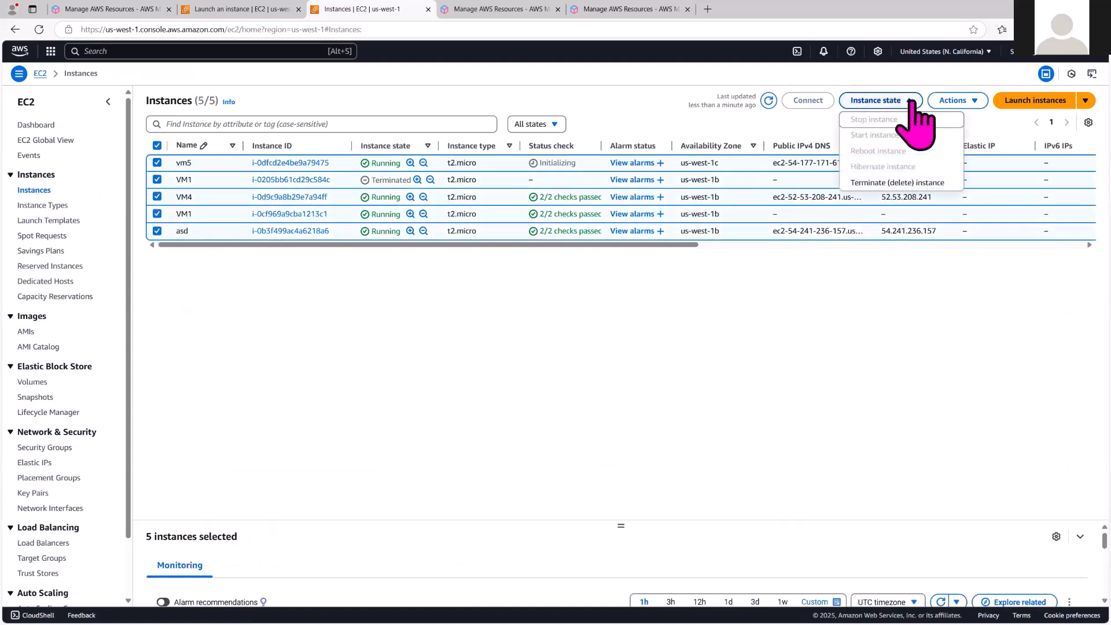
pyautogui.click(895, 182)
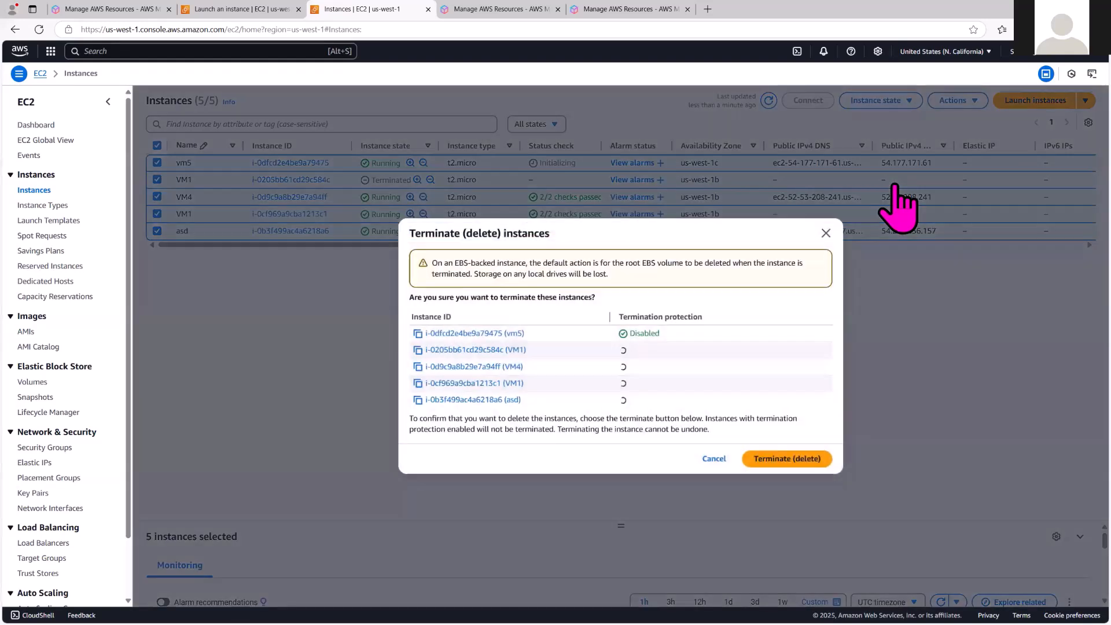
pyautogui.click(773, 458)
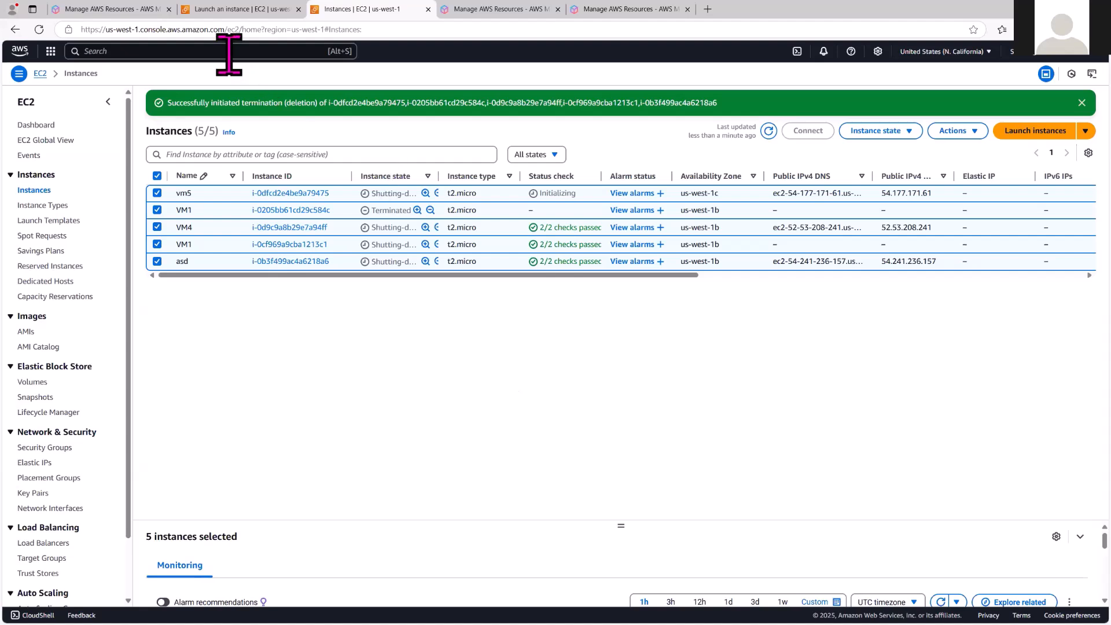
# Search the console for the VPC service and open its list of subnets
pyautogui.press('capslock')
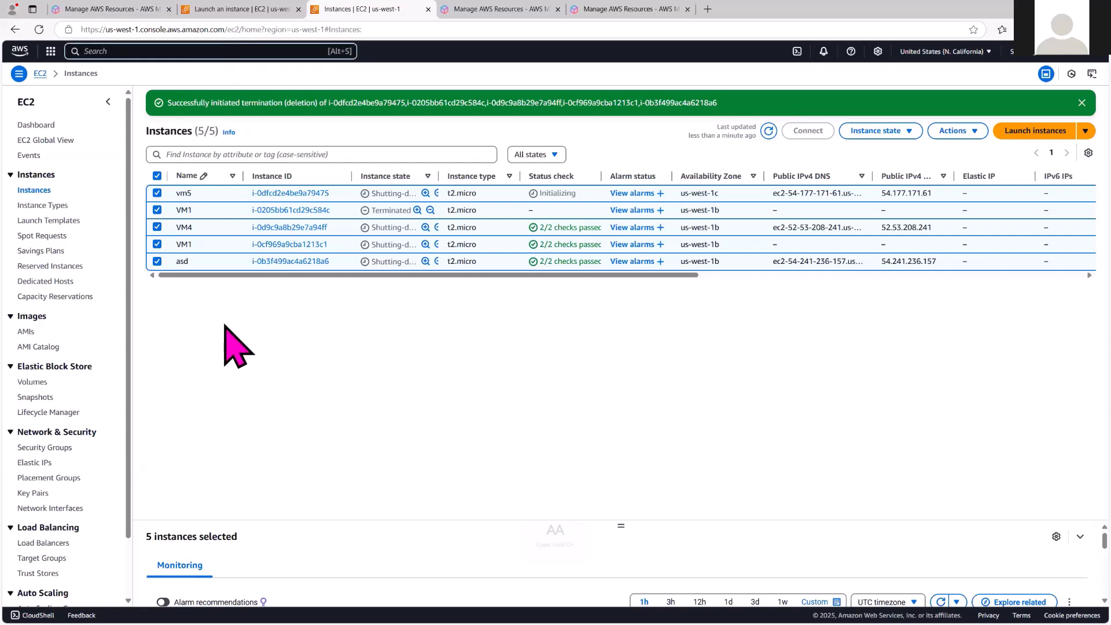
pyautogui.hotkey('alt', 's')
pyautogui.write('VPC')
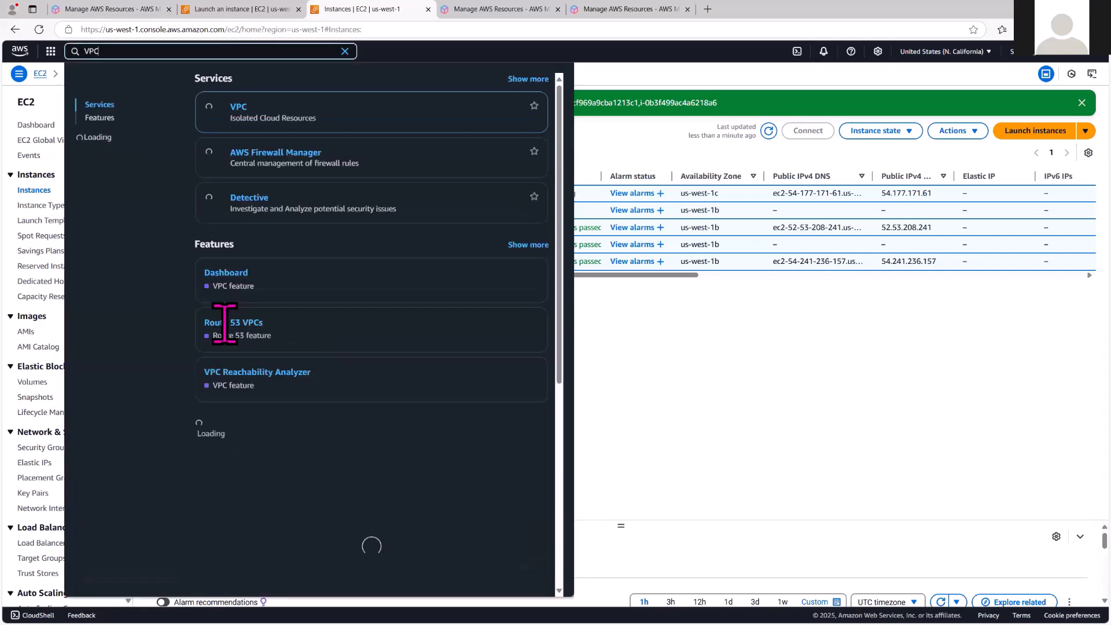
pyautogui.click(235, 110)
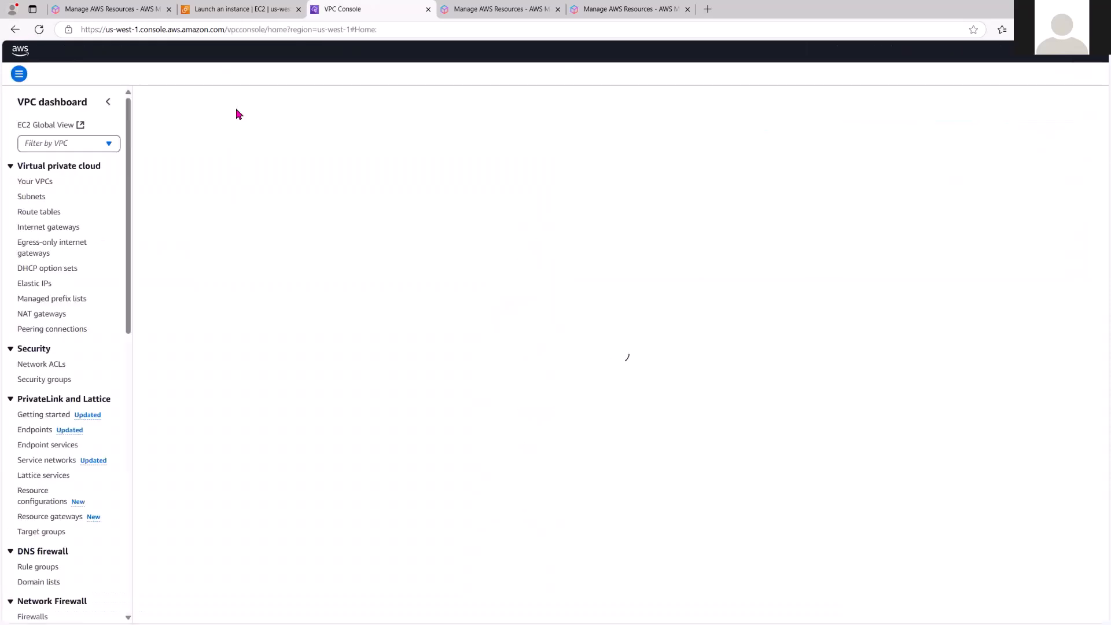
pyautogui.click(34, 198)
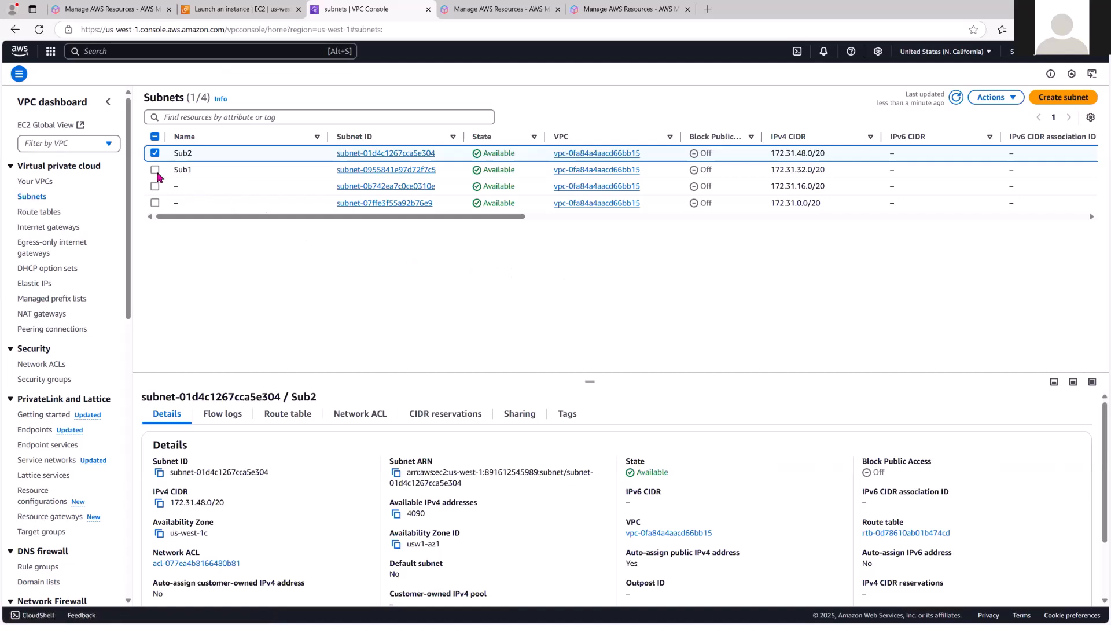
# Try to delete subnets Sub1 and Sub2 together, and clear the selection
pyautogui.click(154, 170)
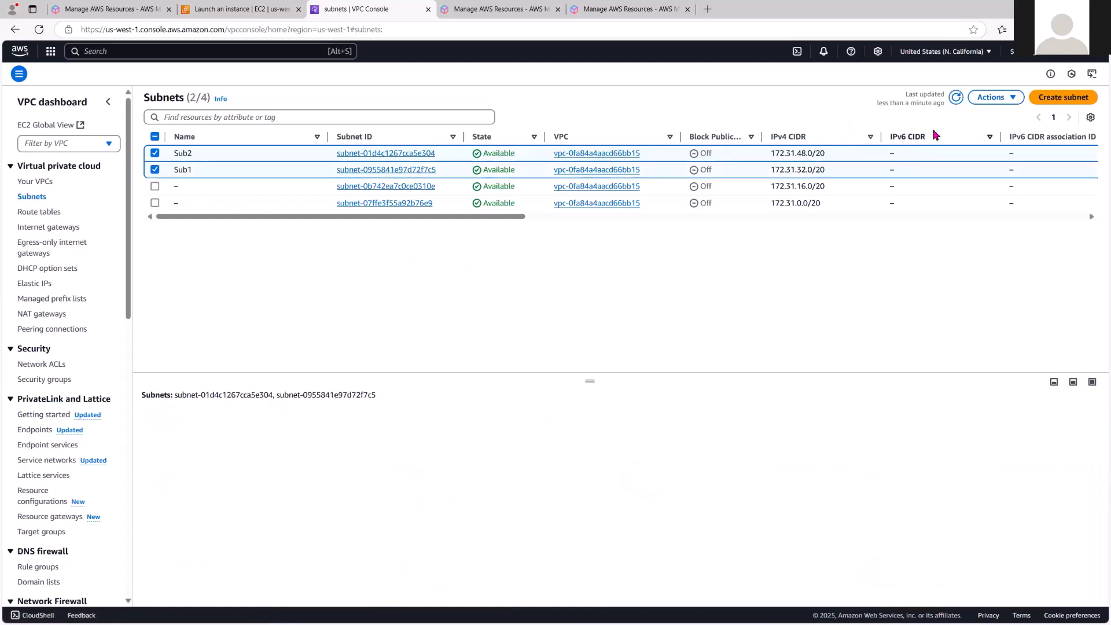
pyautogui.click(1013, 98)
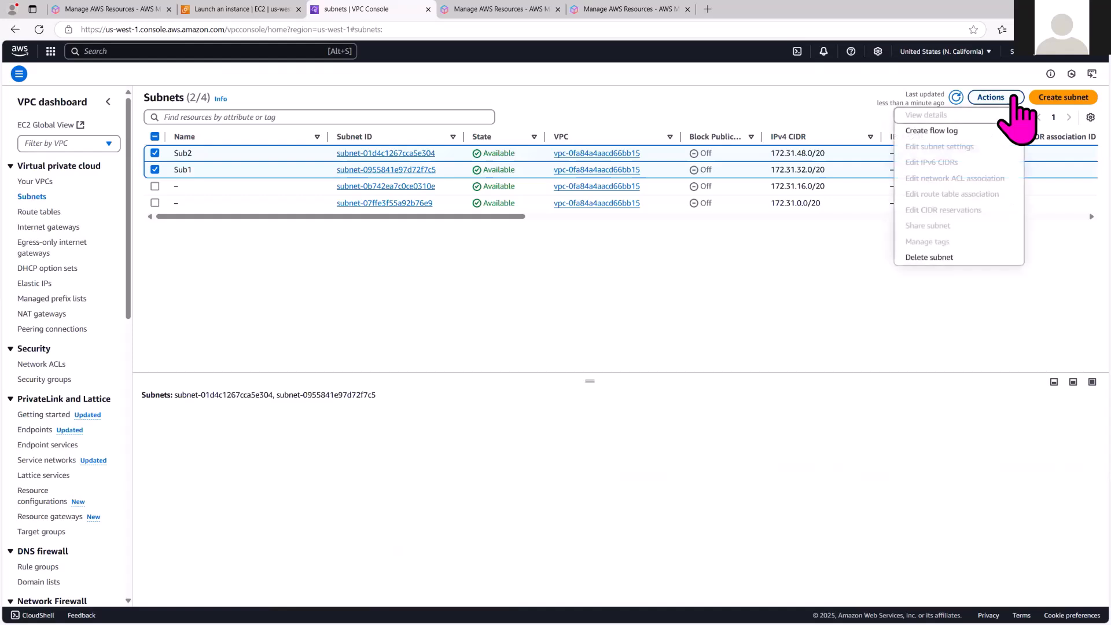
pyautogui.click(929, 258)
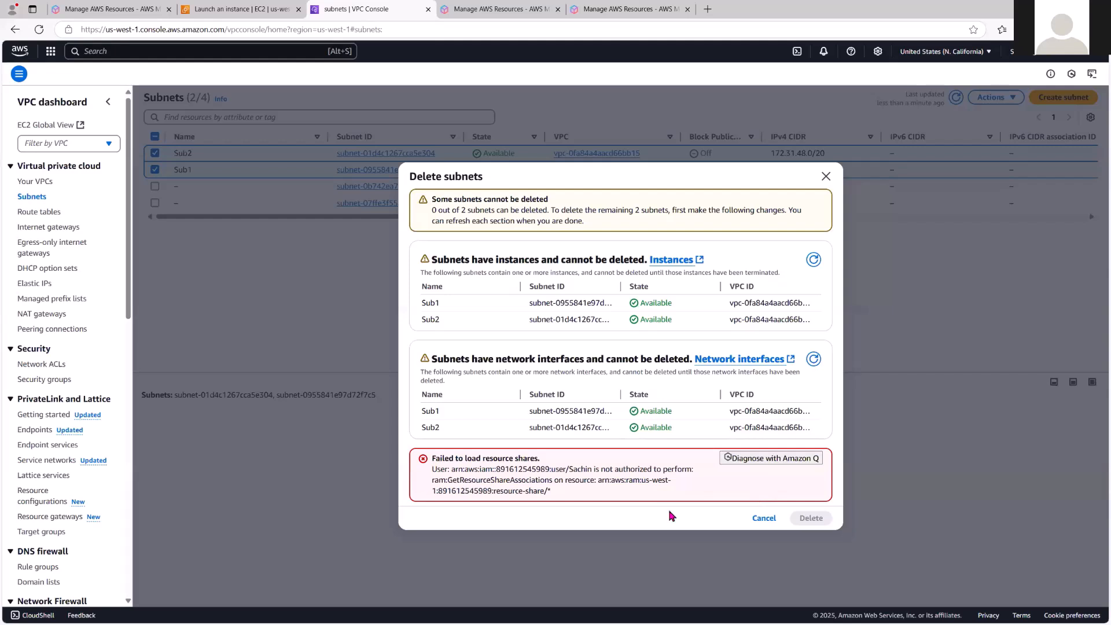
pyautogui.click(773, 520)
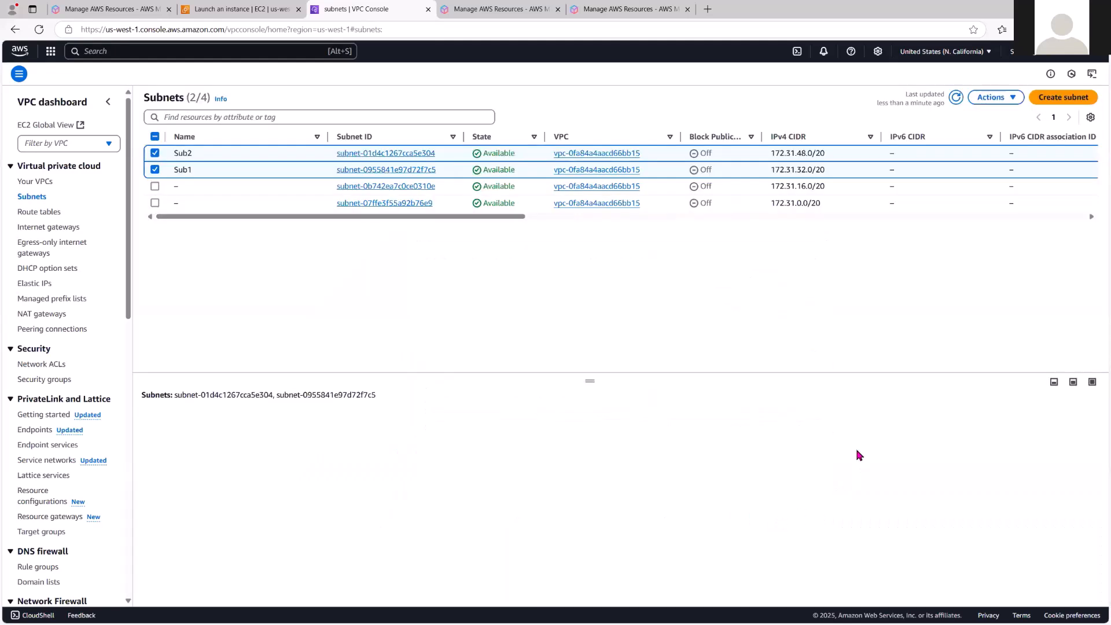
pyautogui.click(154, 153)
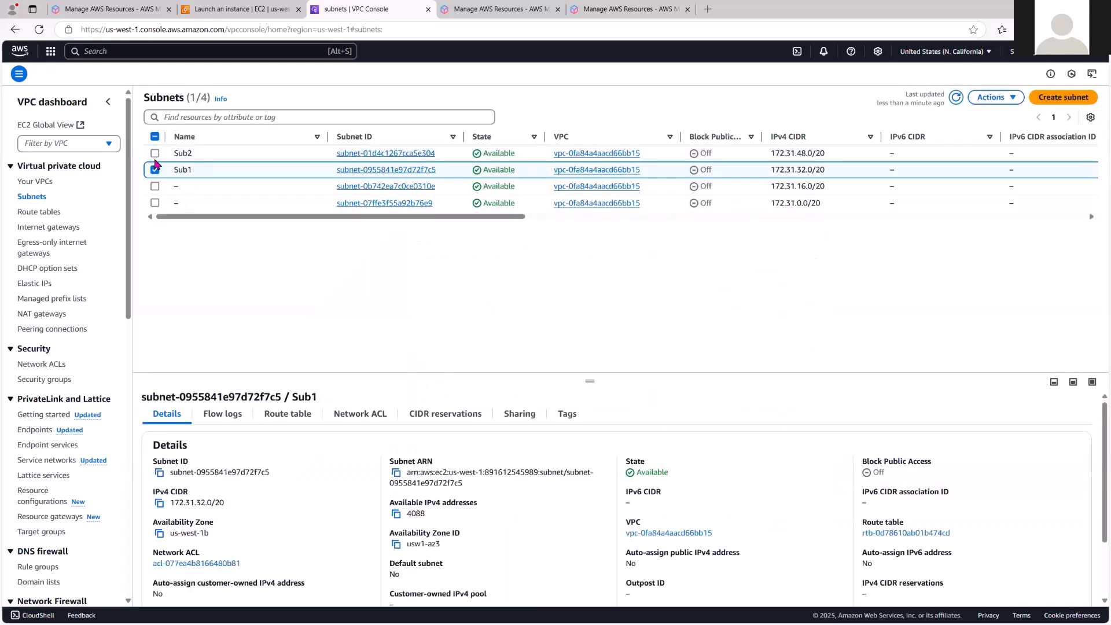
pyautogui.click(155, 170)
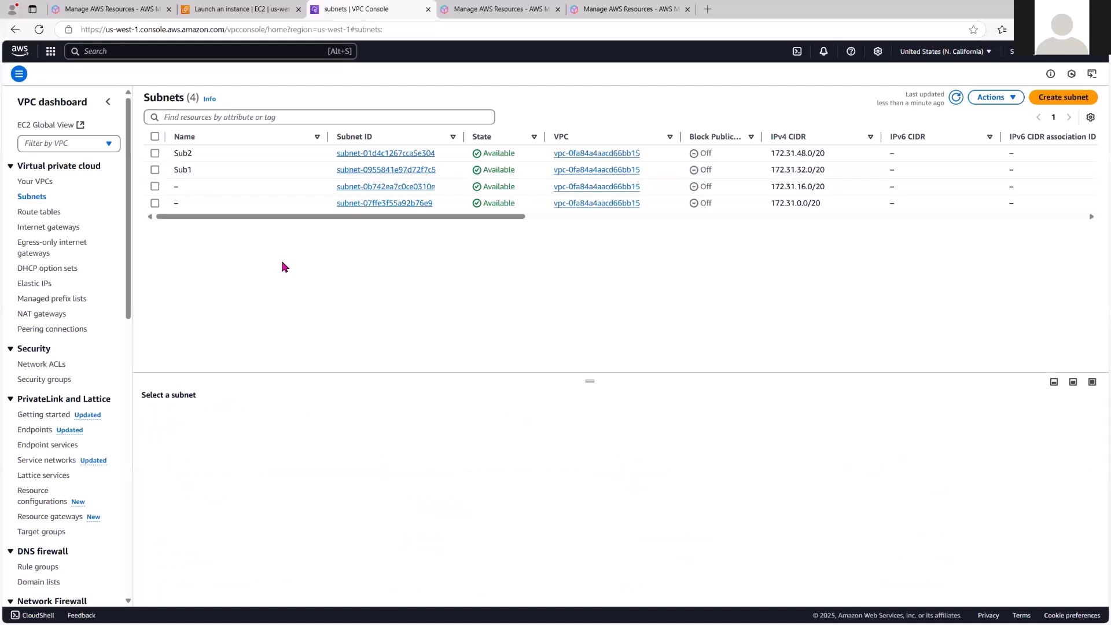
# Try to delete subnet Sub1 on its own
pyautogui.click(153, 169)
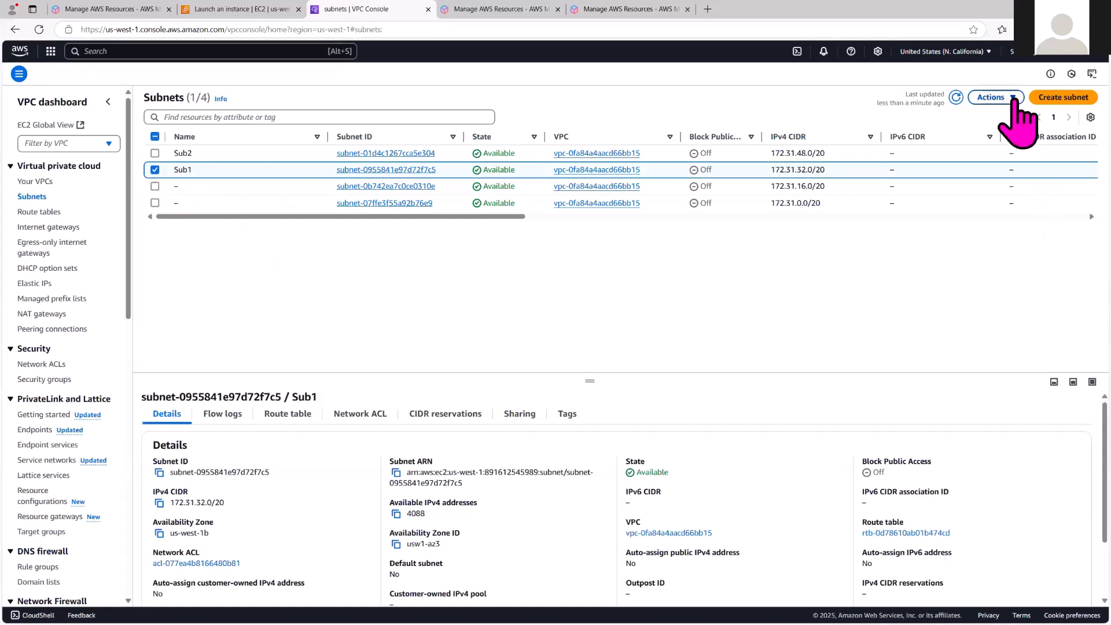
pyautogui.click(995, 97)
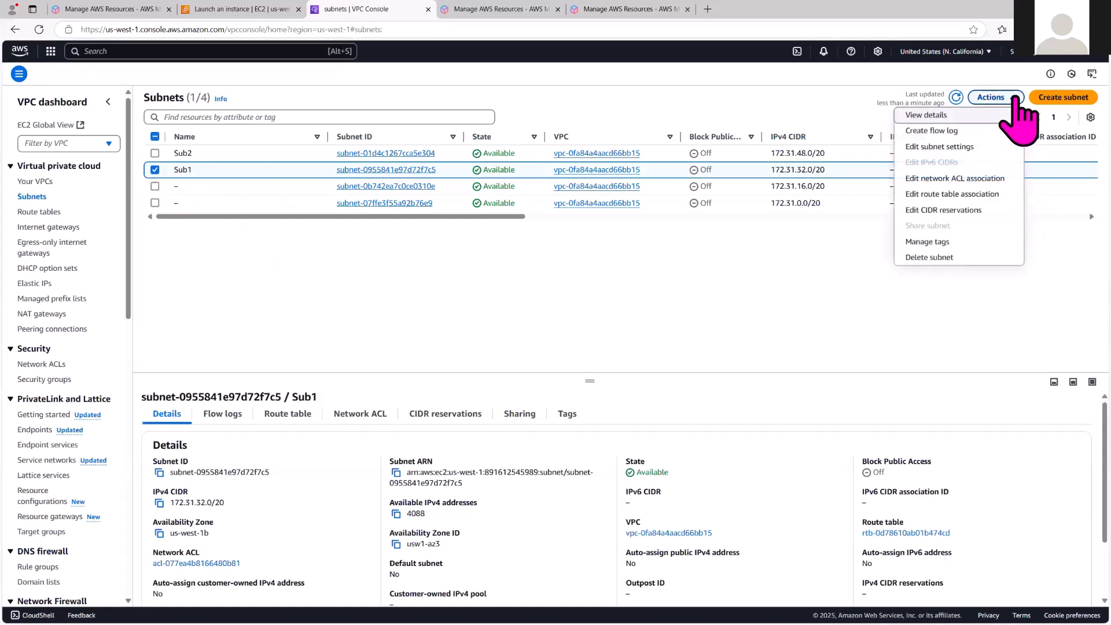
pyautogui.click(951, 261)
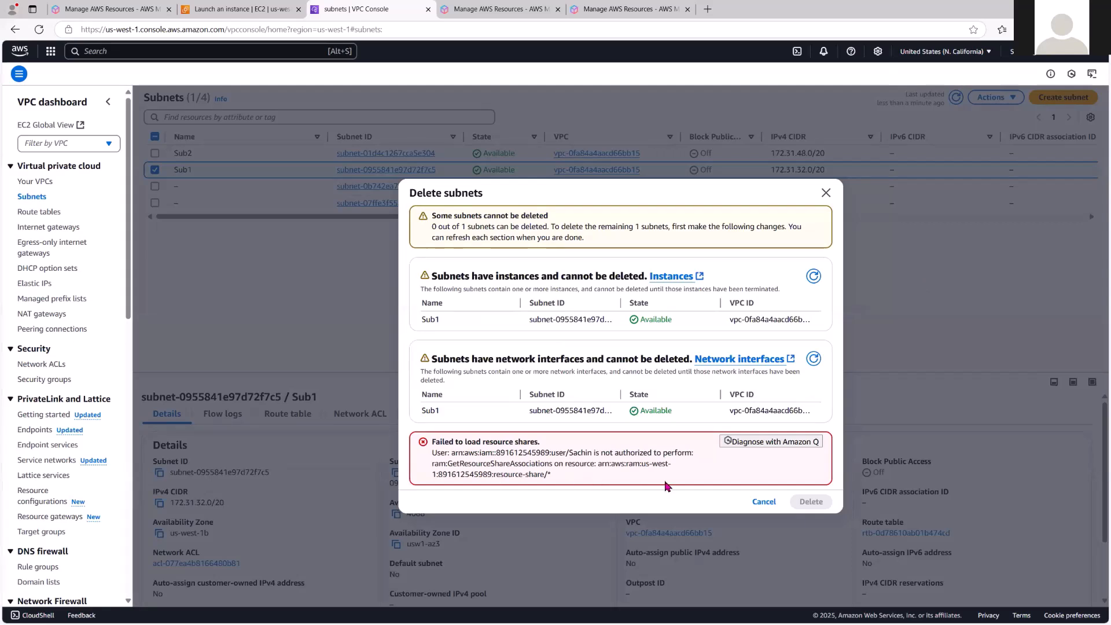
pyautogui.click(764, 501)
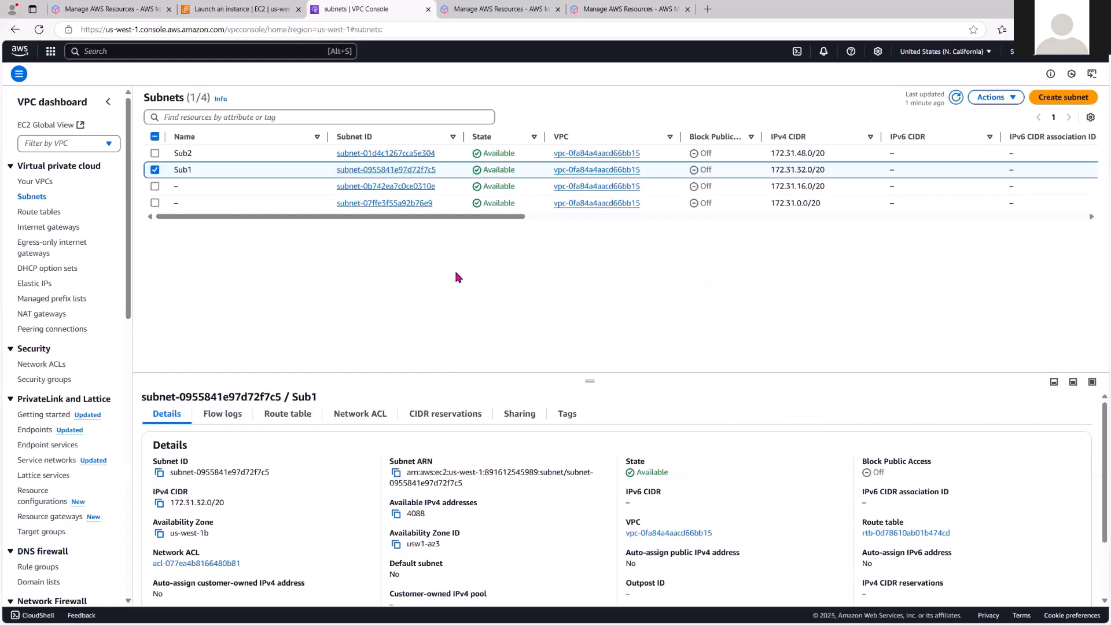
# Switch the selection from subnet Sub1 to Sub2 and permanently delete Sub2, entering "delete" as the confirmation text
pyautogui.click(155, 170)
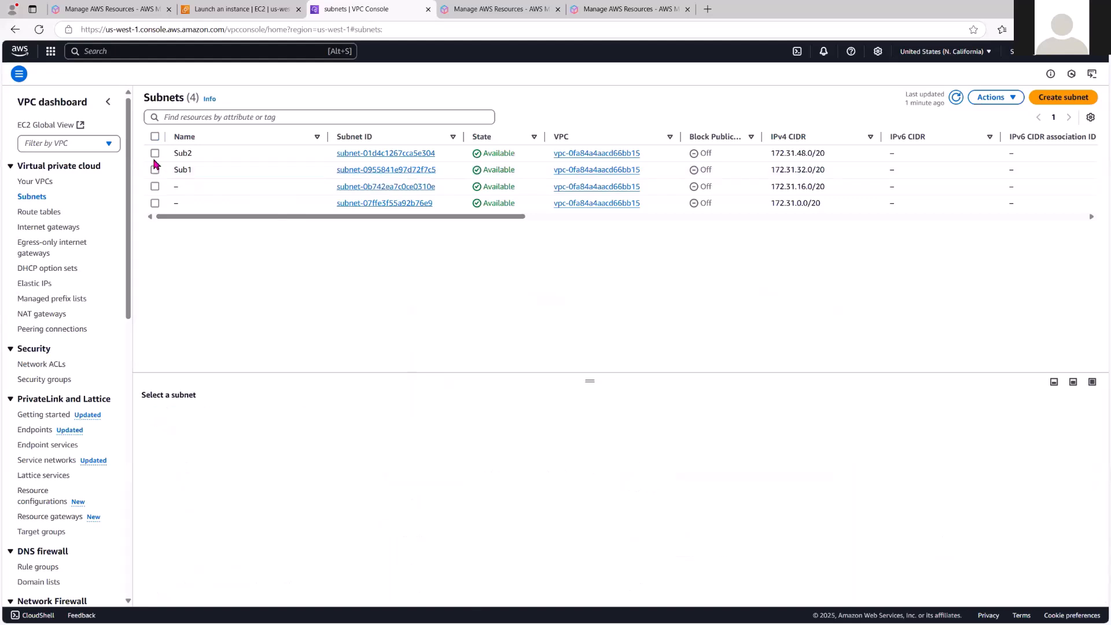
pyautogui.click(155, 155)
pyautogui.click(1009, 99)
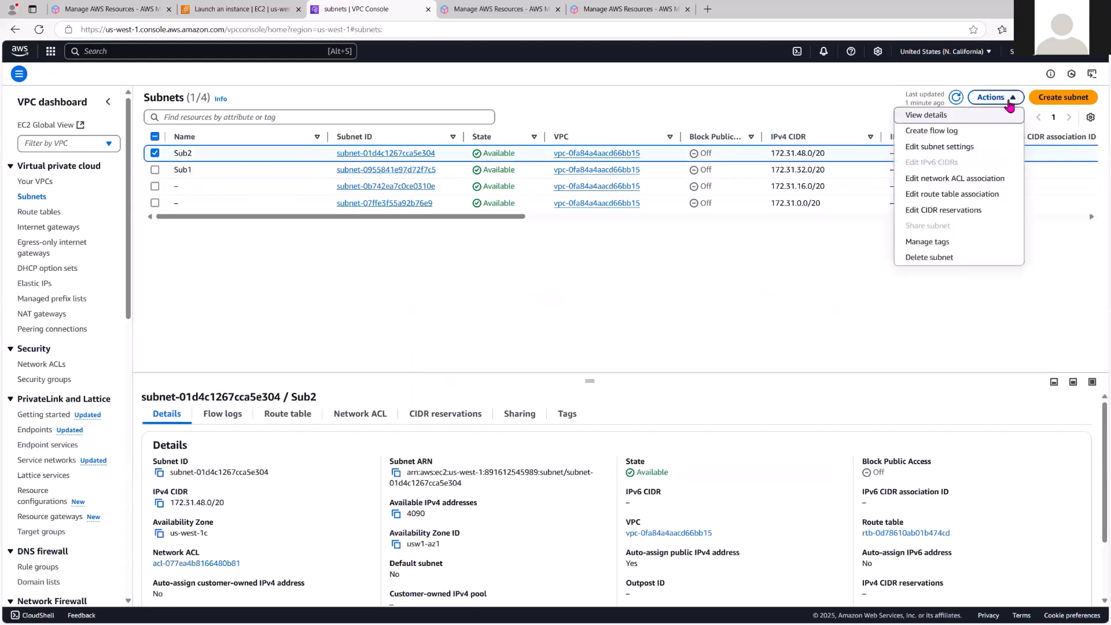
pyautogui.click(948, 257)
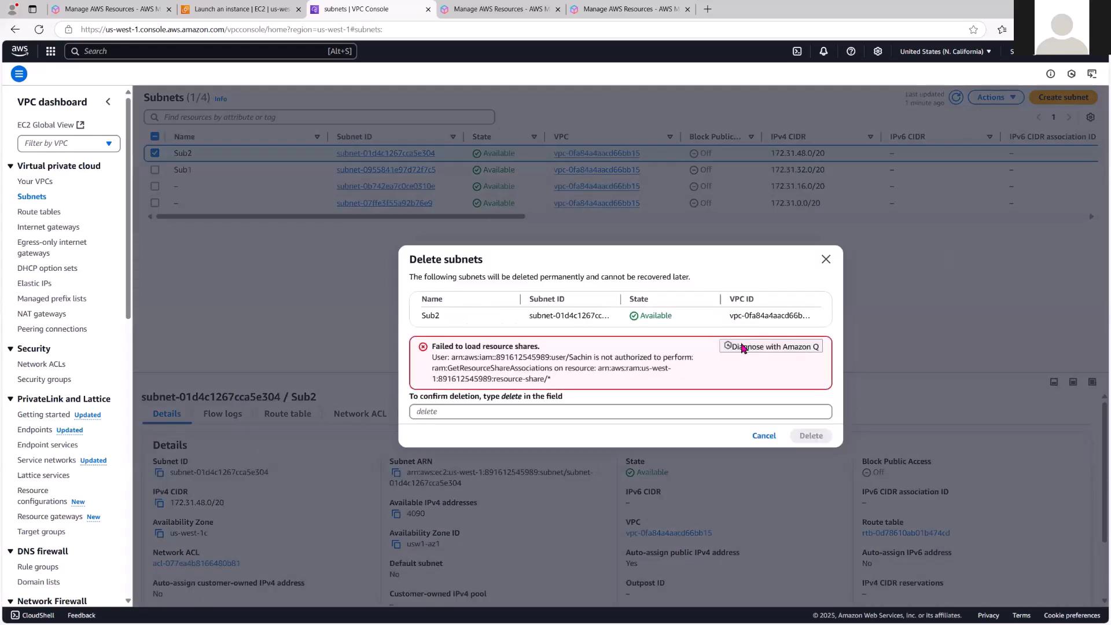
pyautogui.click(482, 414)
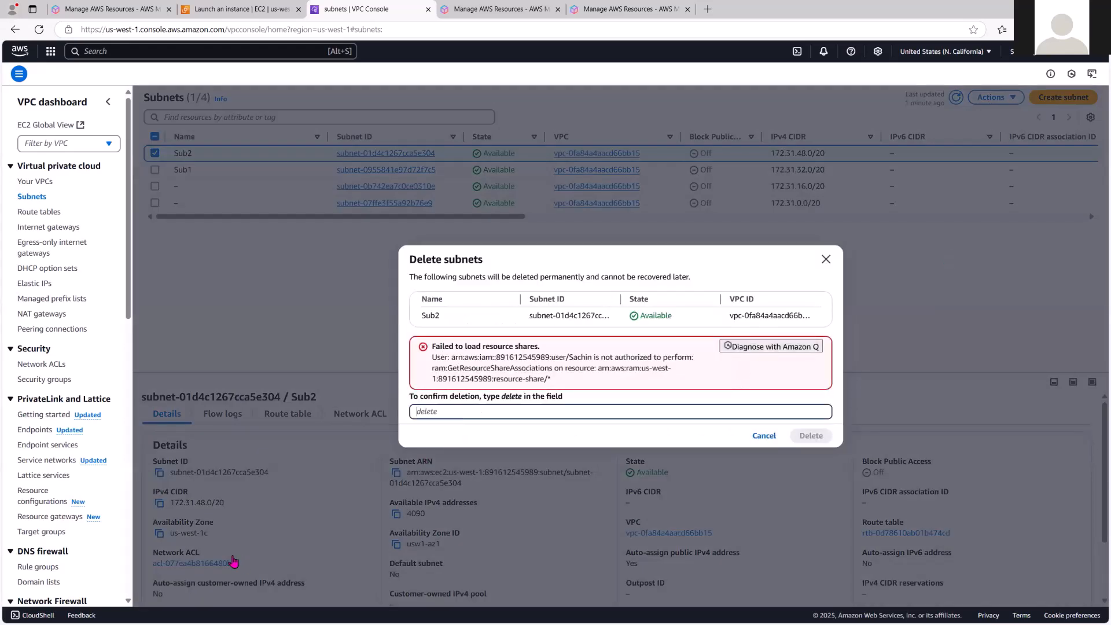
pyautogui.press('capslock')
pyautogui.write('de')
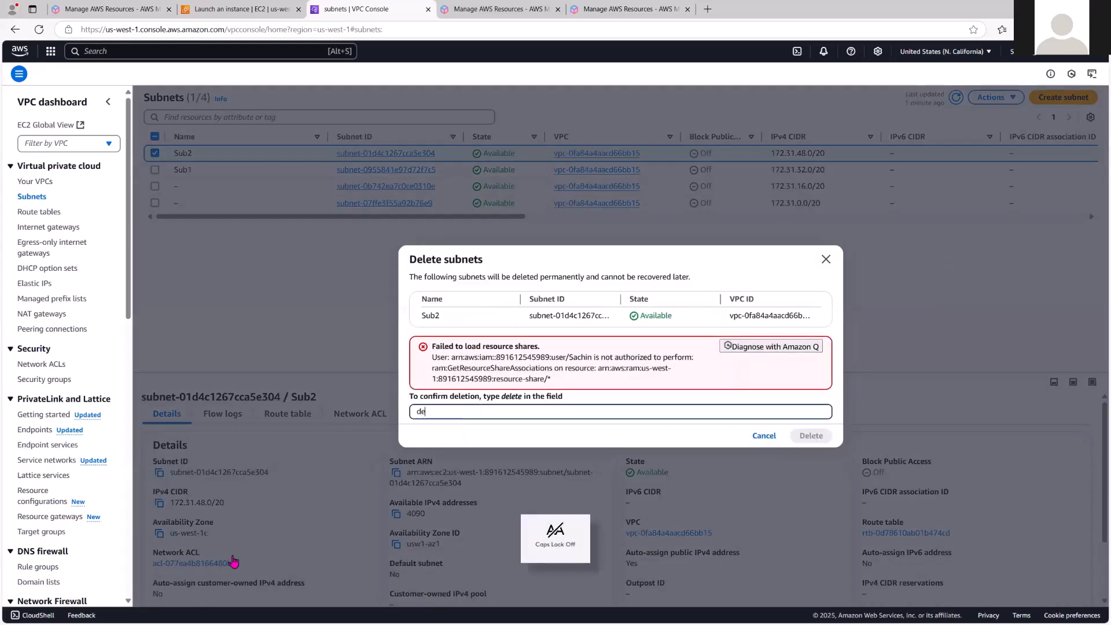
pyautogui.write('lete')
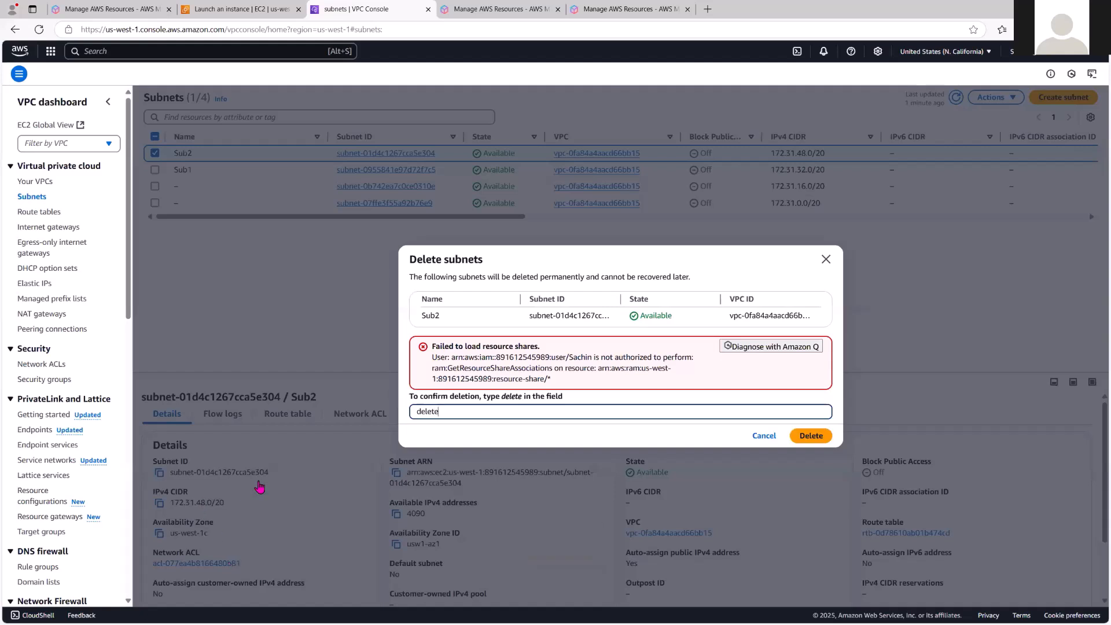
pyautogui.click(812, 437)
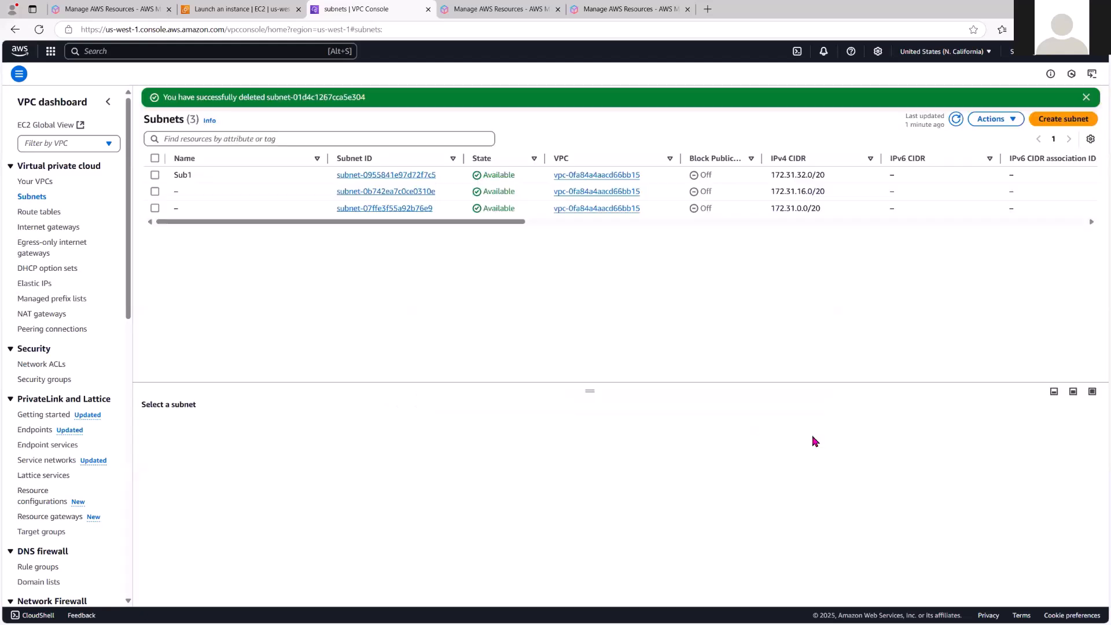
# Permanently delete the remaining named subnet Sub1, entering "delete" as the confirmation text
pyautogui.click(154, 174)
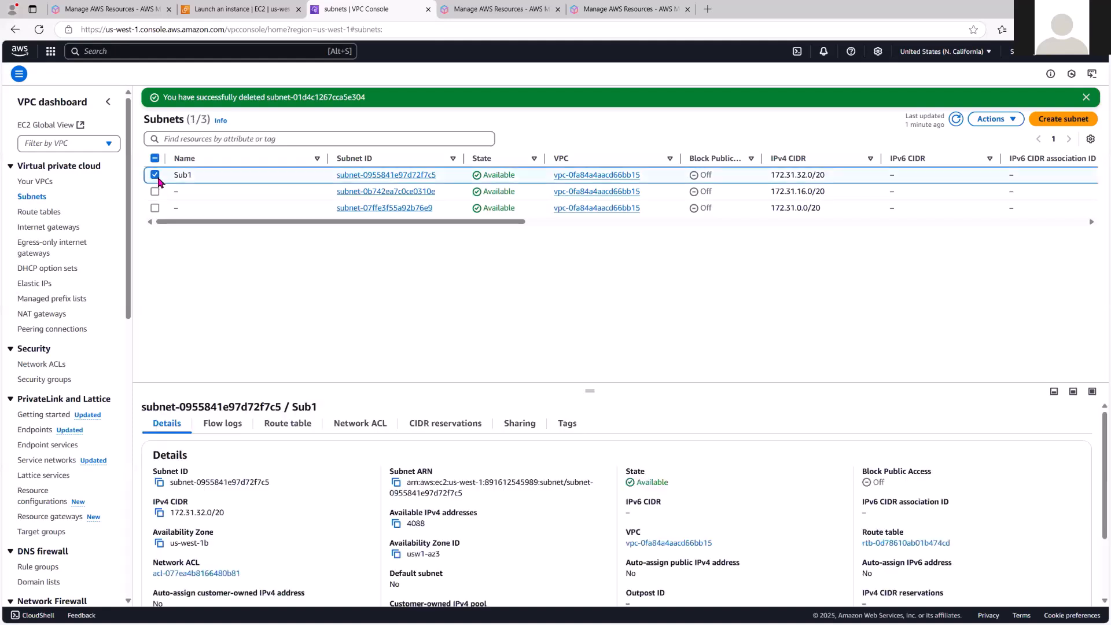
pyautogui.click(1009, 121)
pyautogui.click(959, 279)
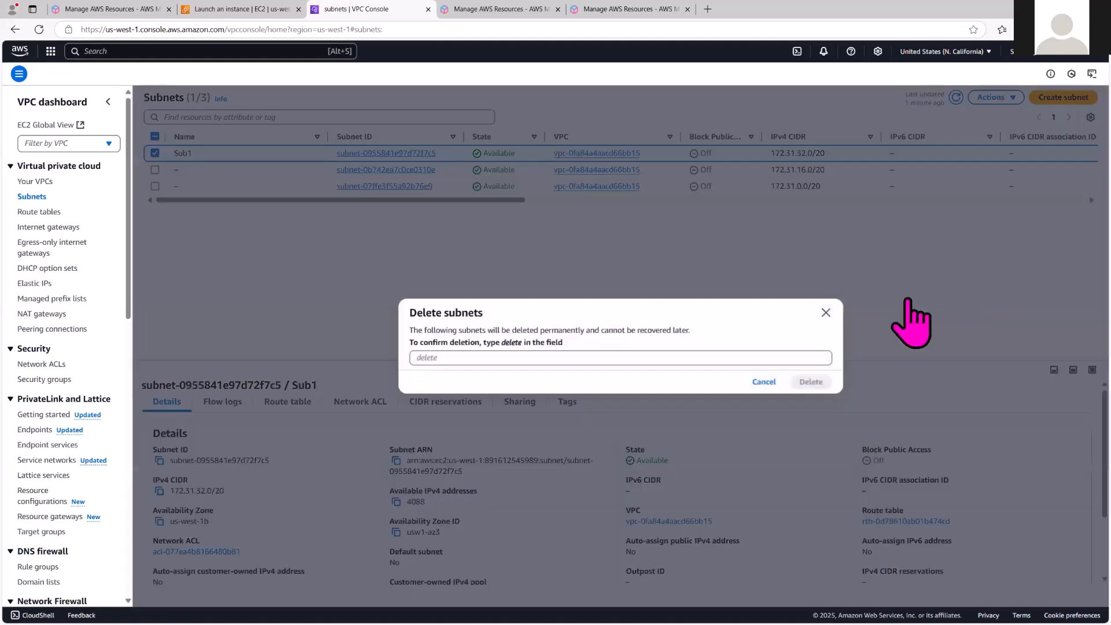
pyautogui.click(477, 412)
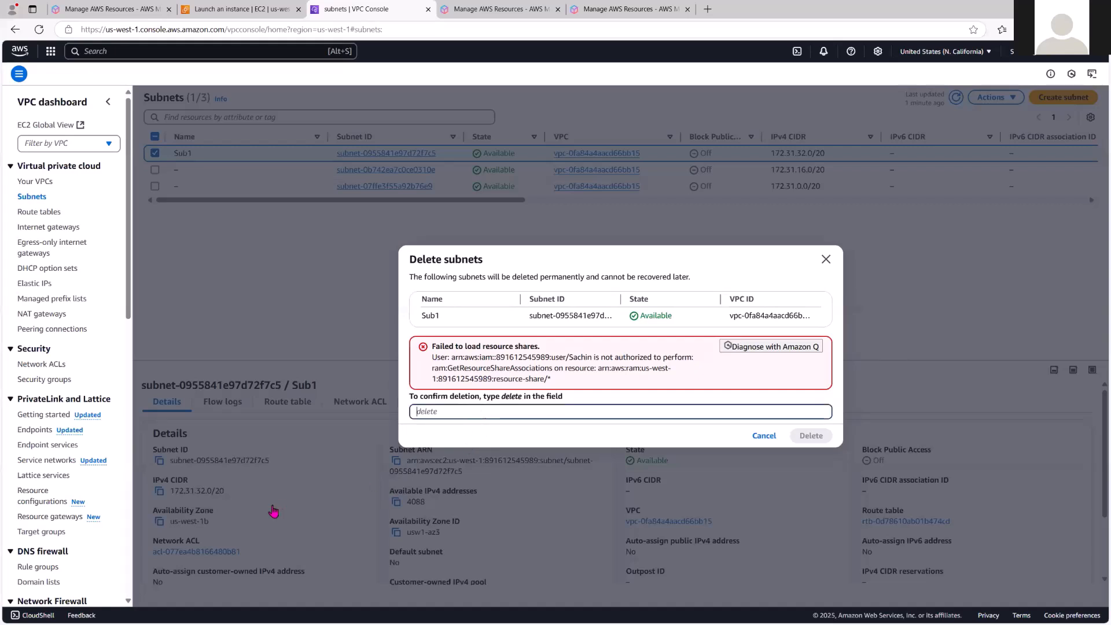
pyautogui.write('delete')
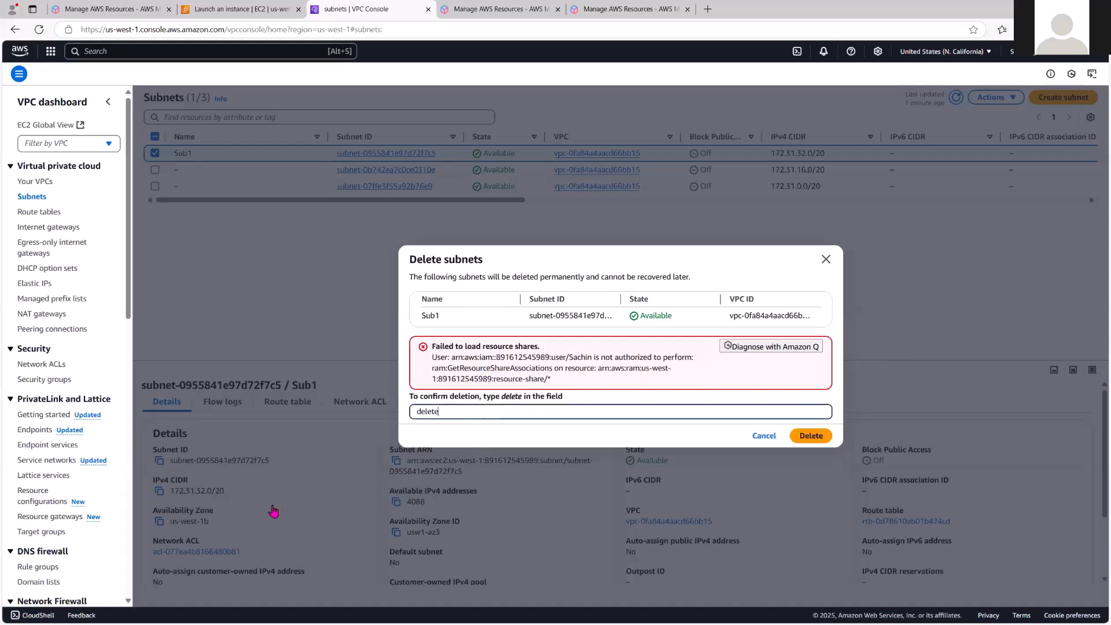
pyautogui.click(824, 439)
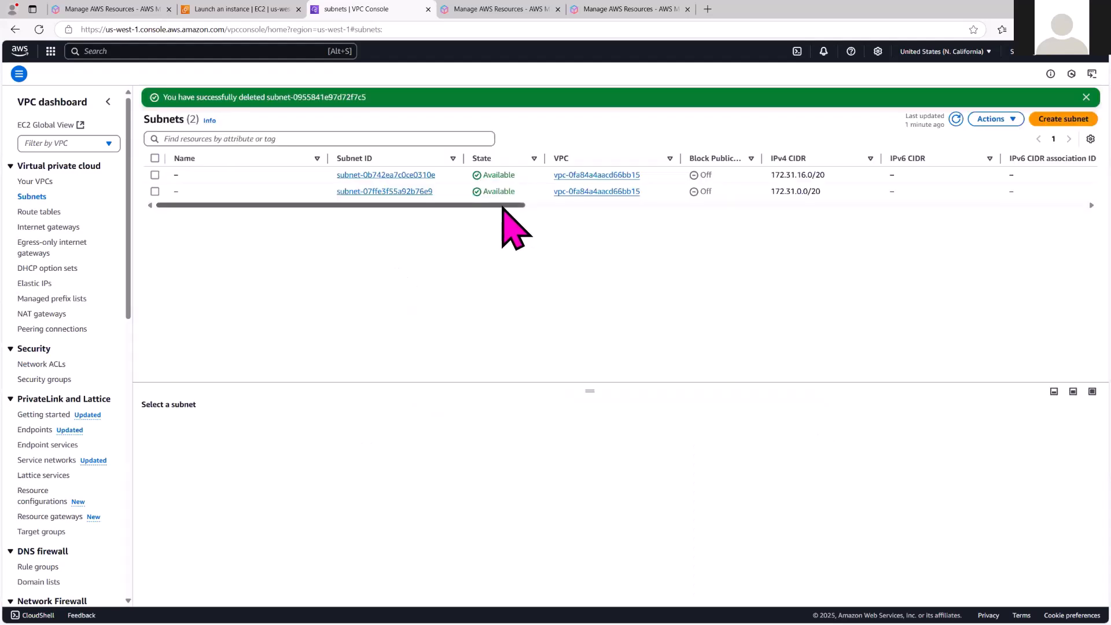
pyautogui.moveTo(502, 207); pyautogui.dragTo(445, 284)
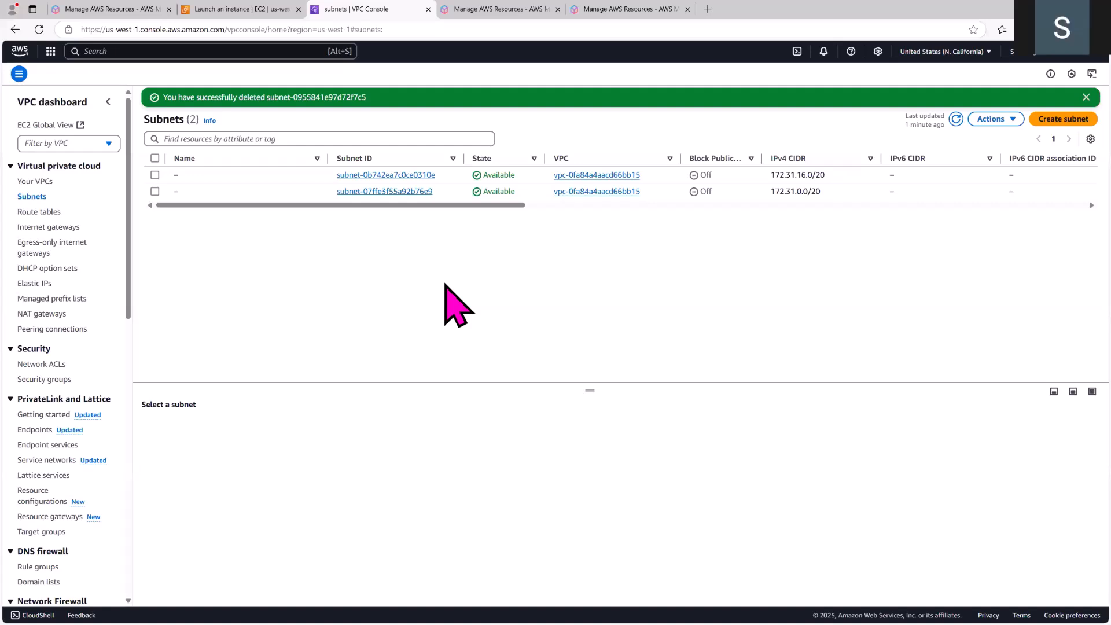